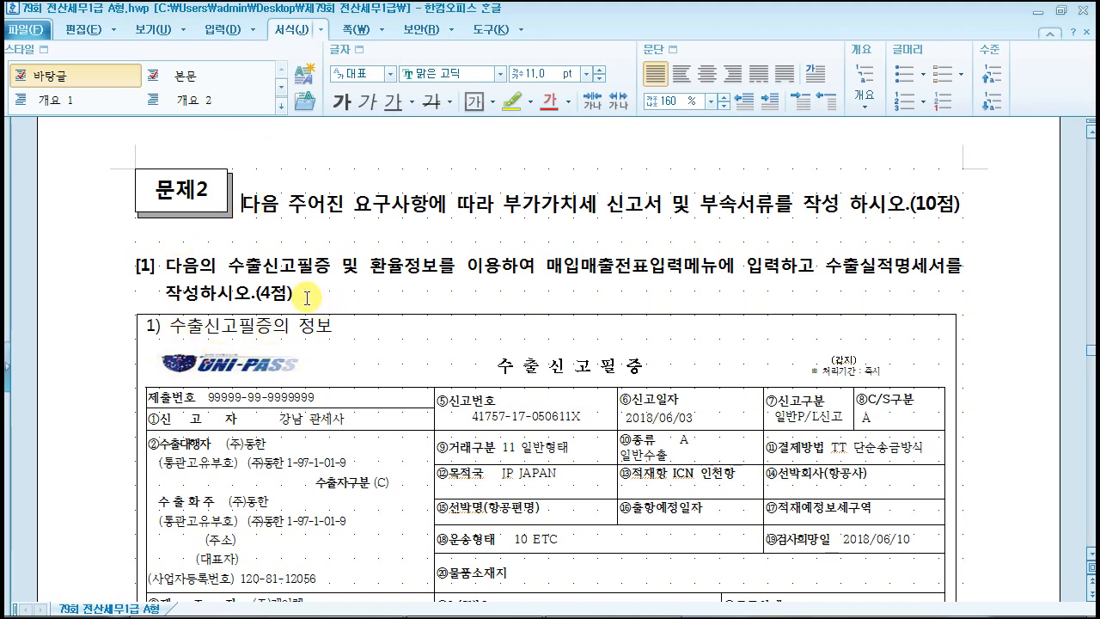
Read exam question 문제2 [1] and its instructions on 매입매출전표입력 and 수출실적명세서.
left_click(164, 266)
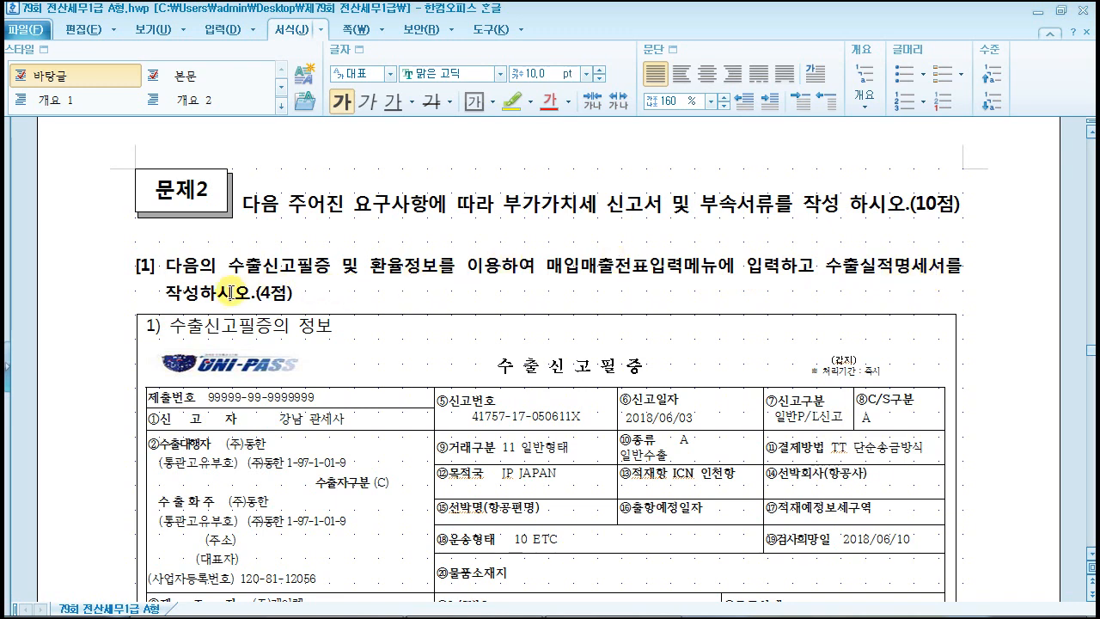
scroll(246, 298, "down", 3)
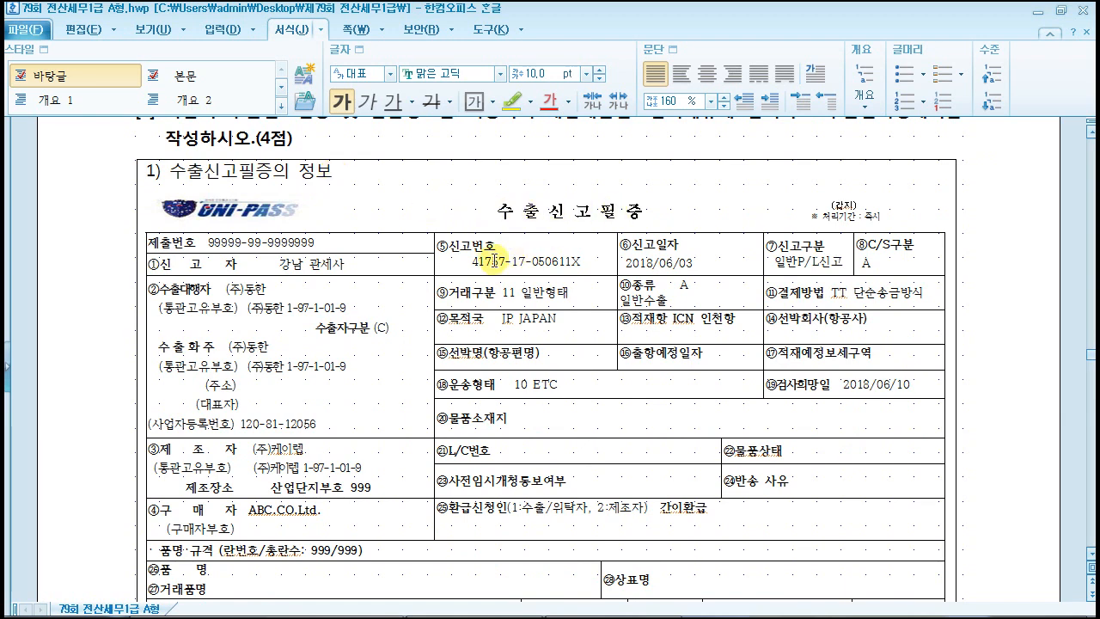
scroll(464, 245, "up", 2)
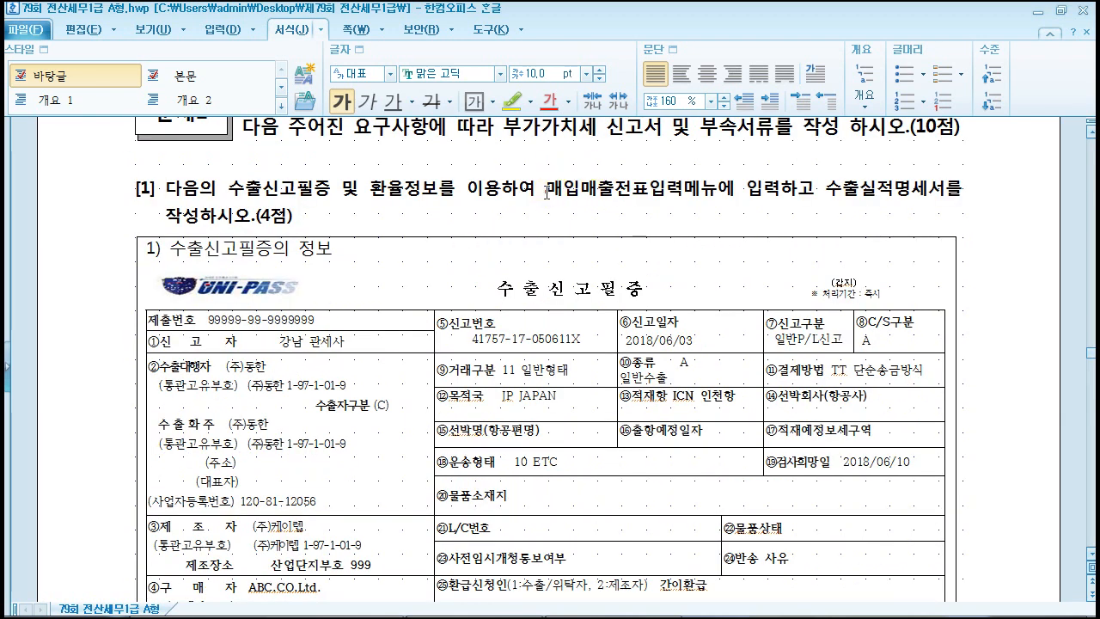
left_click_drag(547, 191, 693, 192)
left_click(729, 191)
left_click_drag(823, 187, 941, 191)
left_click(944, 194)
left_click(944, 195)
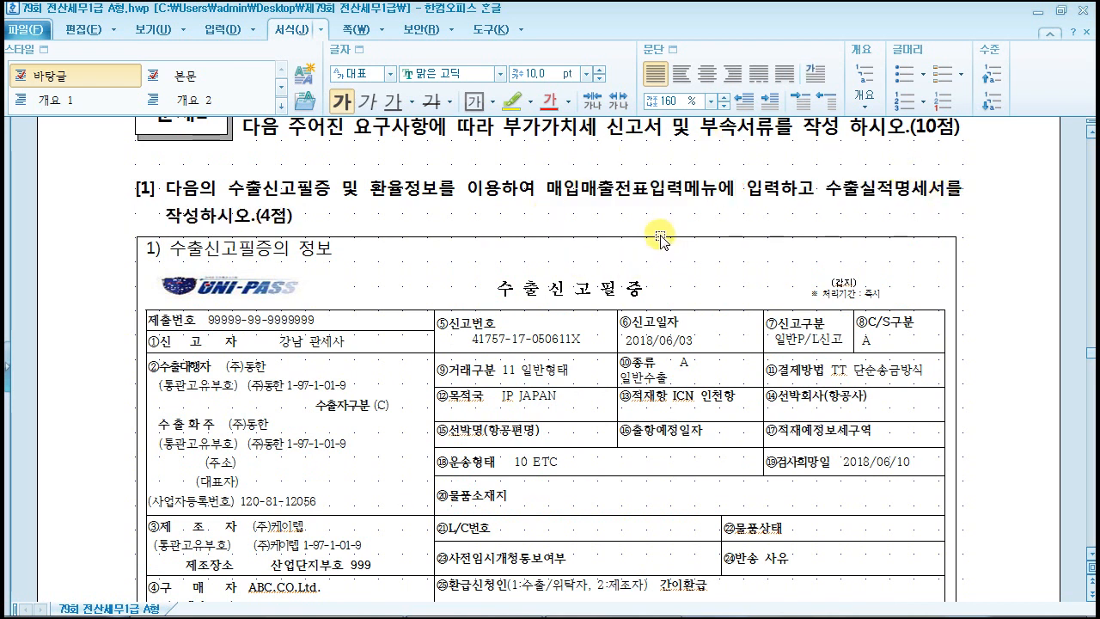
left_click_drag(824, 191, 943, 197)
left_click(943, 197)
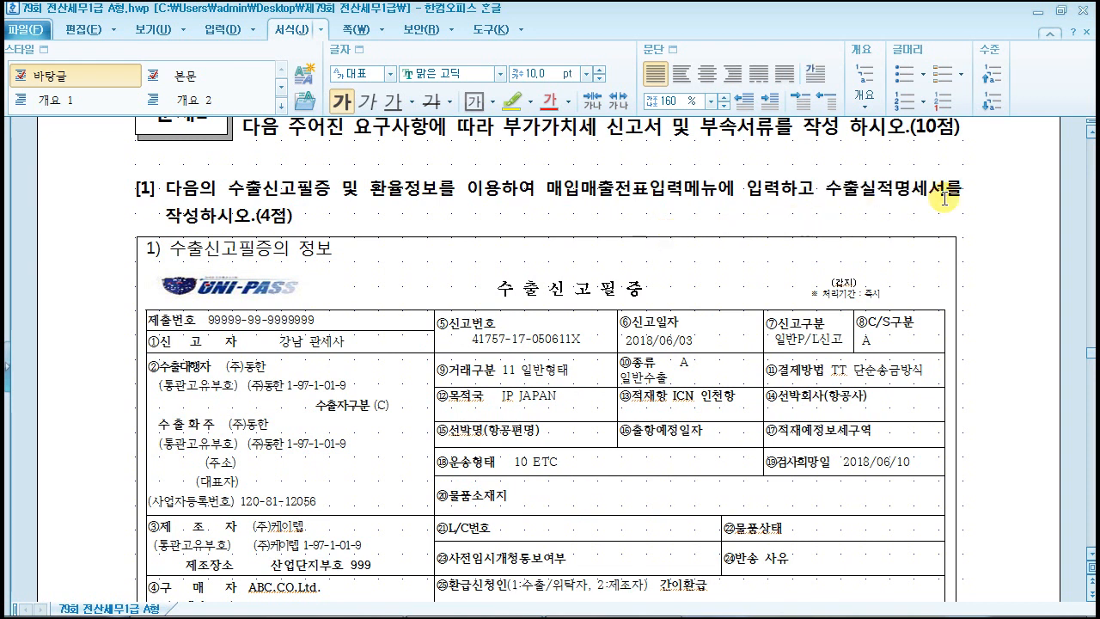
left_click(827, 190)
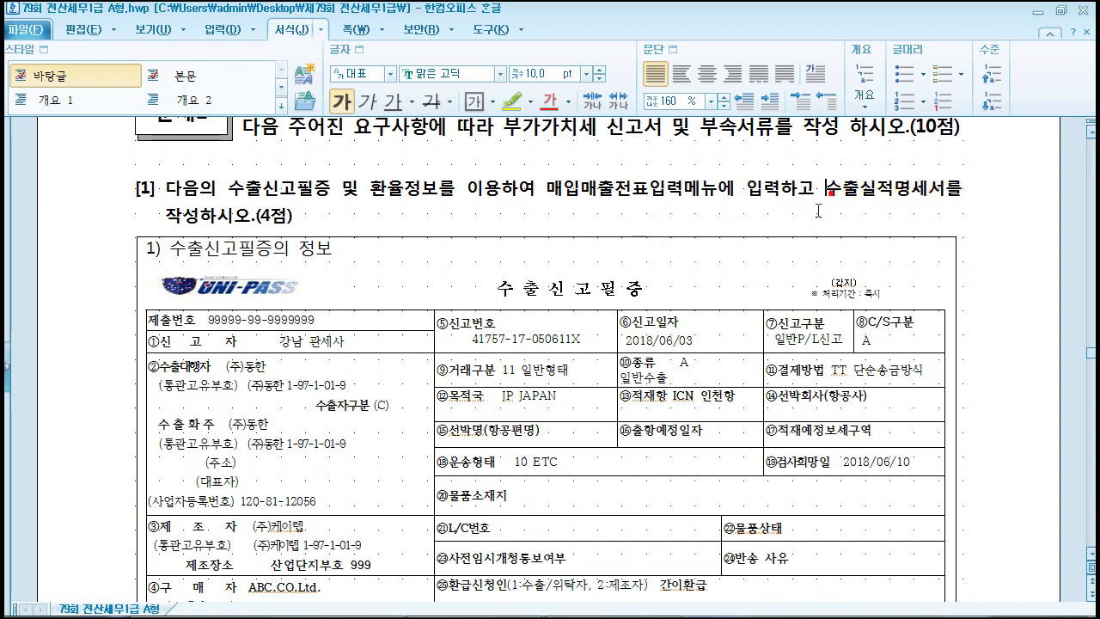
Switch to KcLep and open the 수출실적명세서 form among the 부가가치 supporting statements.
mouse_move(336, 608)
left_click(447, 603)
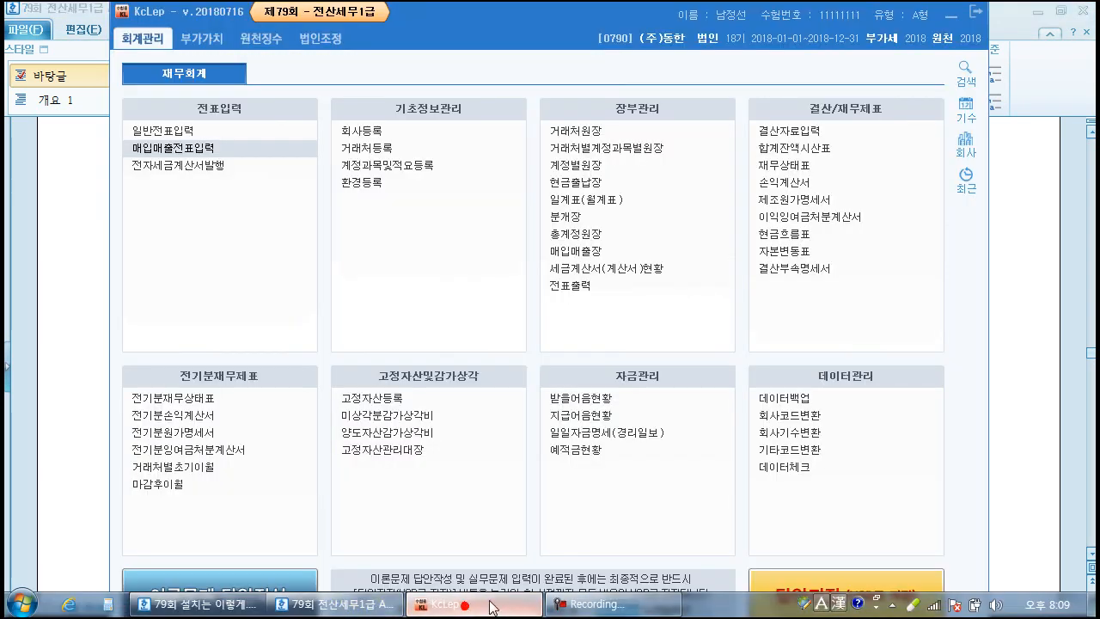
left_click(203, 42)
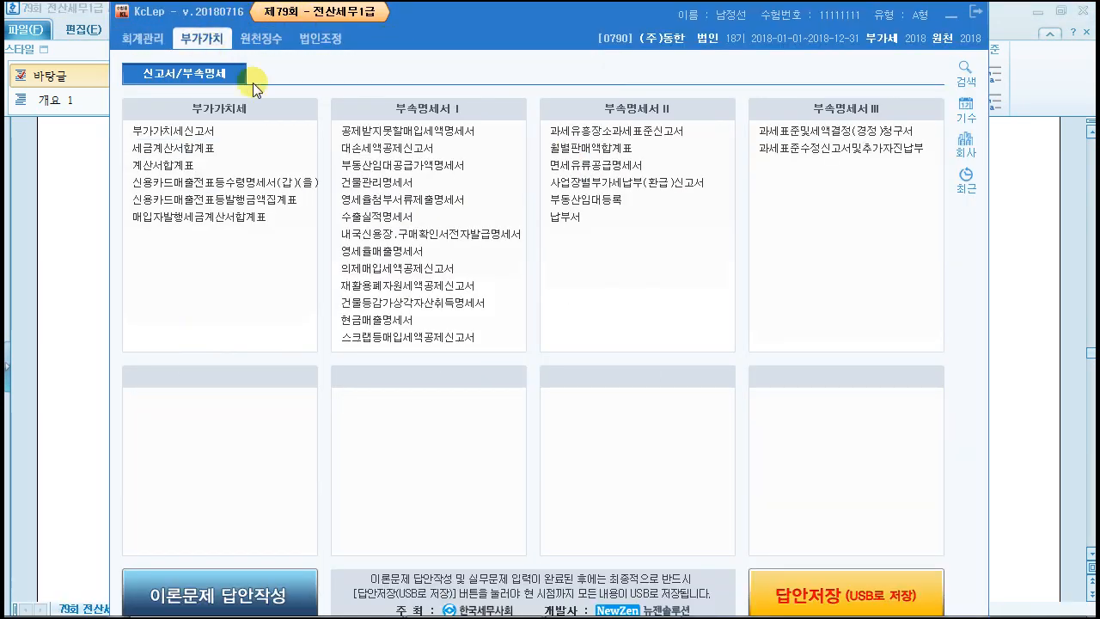
left_click(370, 221)
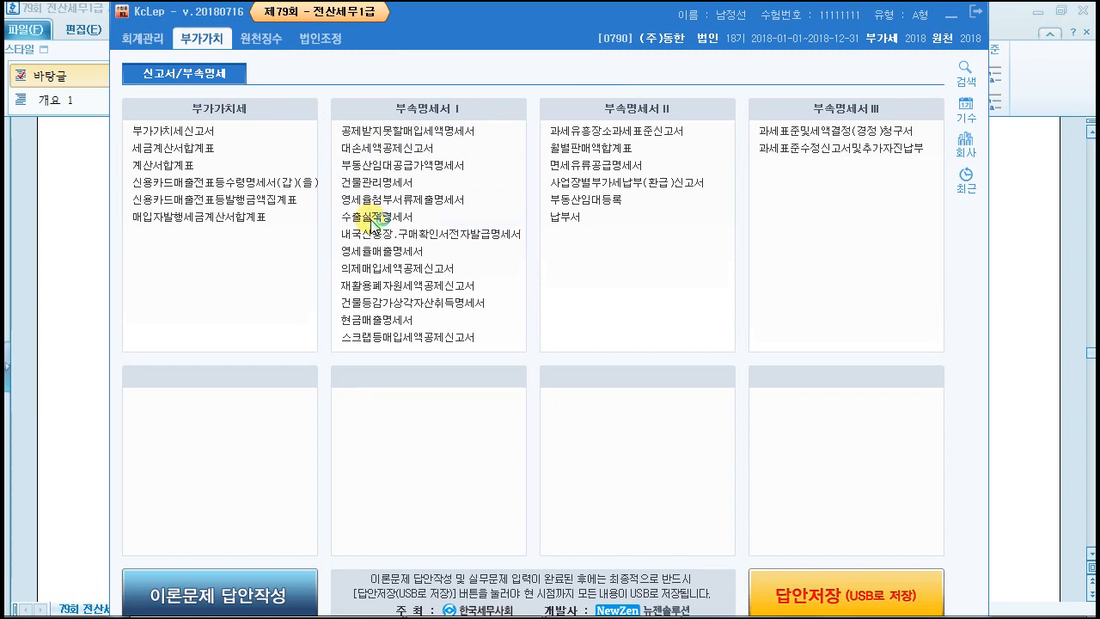
left_click(370, 221)
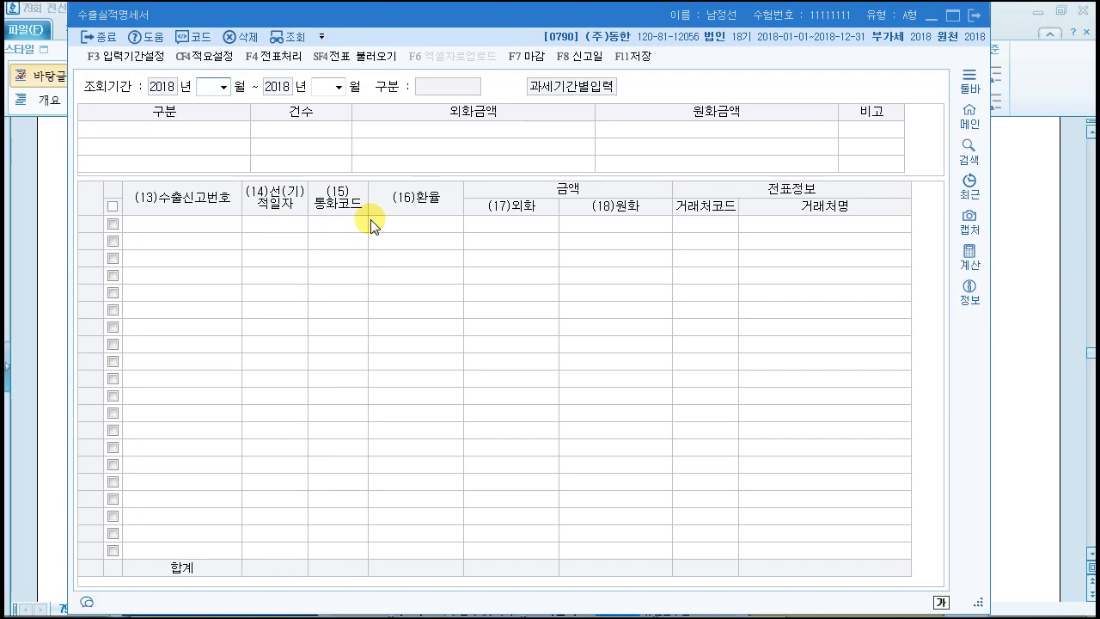
Check the 신고일자 in the exam document and set the 수출실적명세서 query period to 2018 months 04 through 06.
left_click(1038, 333)
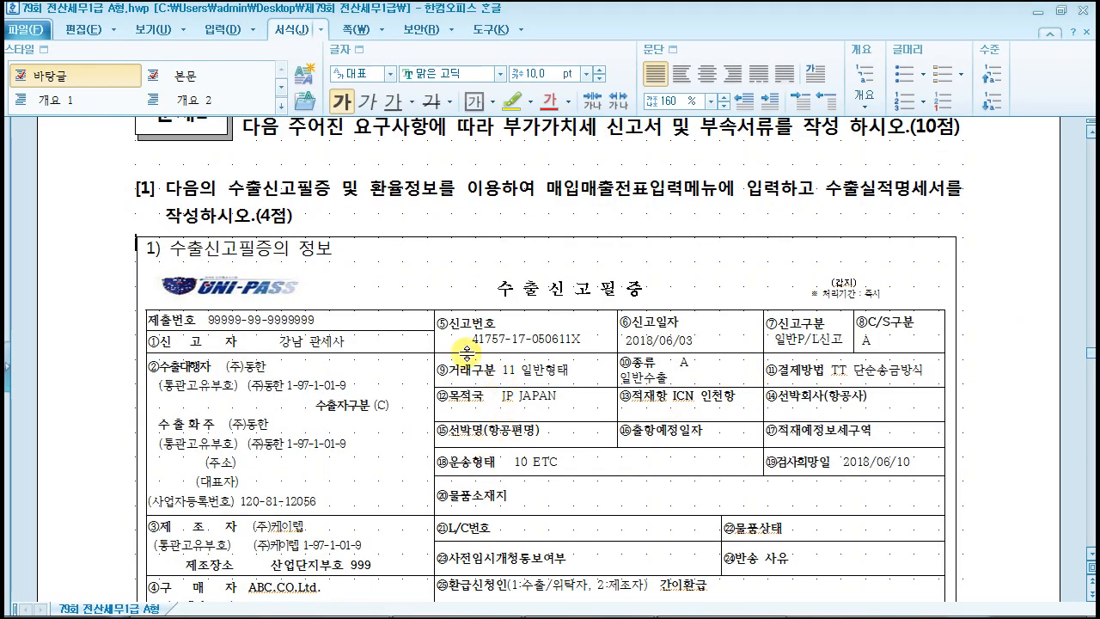
left_click_drag(624, 341, 705, 345)
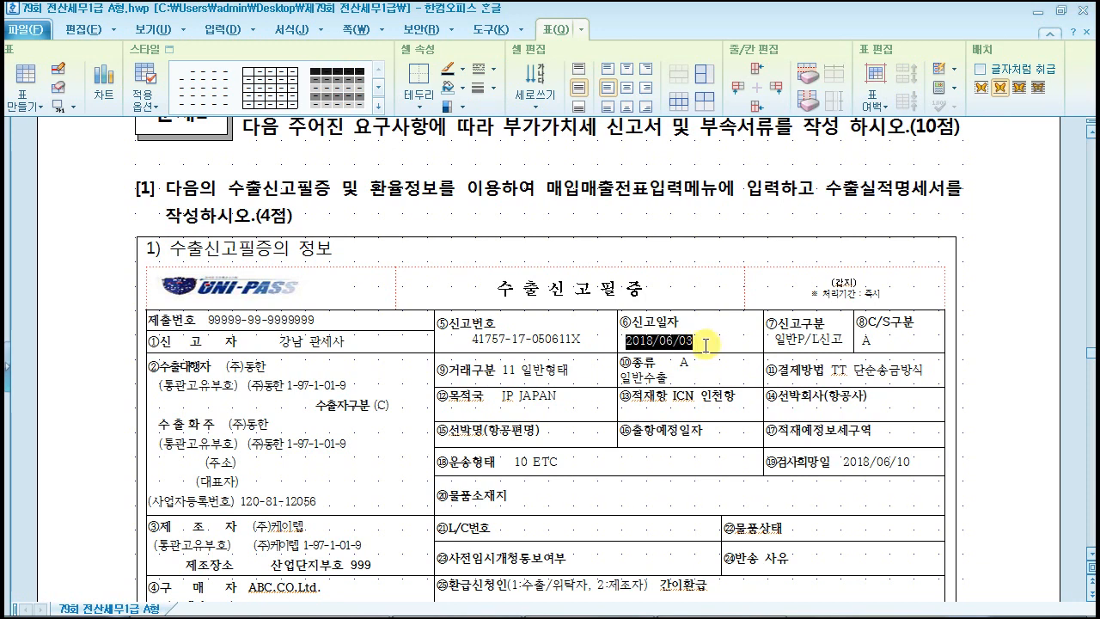
left_click(705, 344)
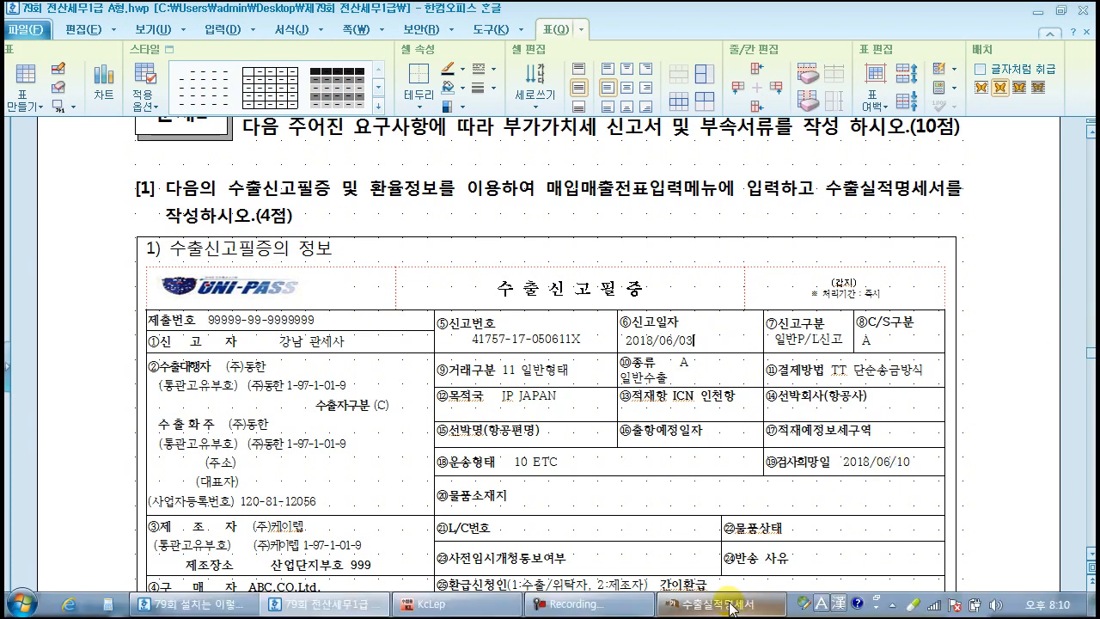
left_click(722, 605)
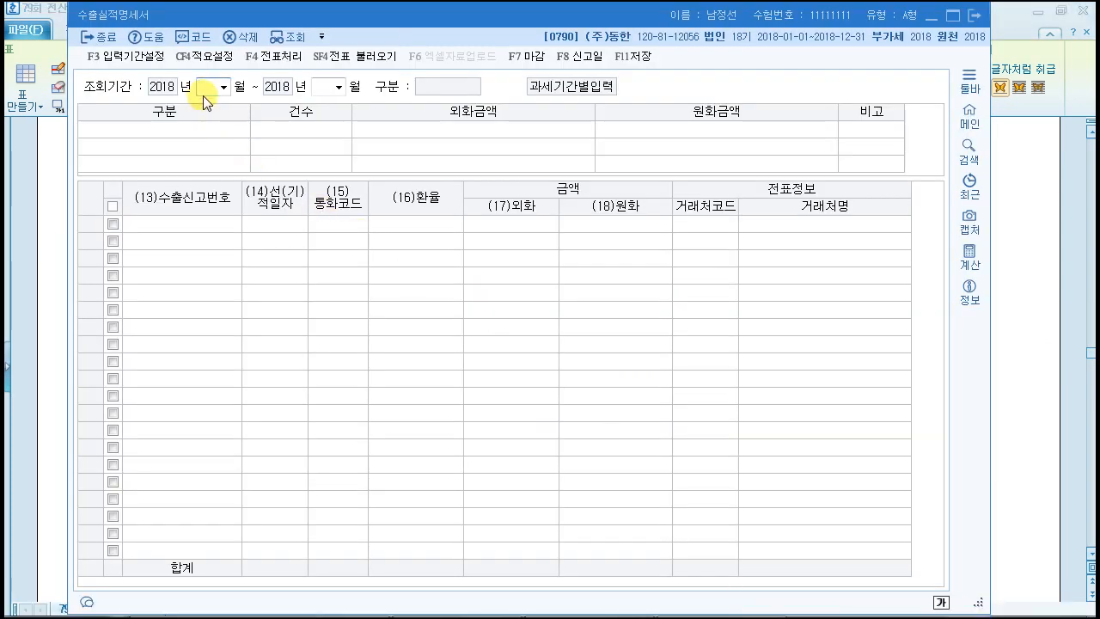
type("0406")
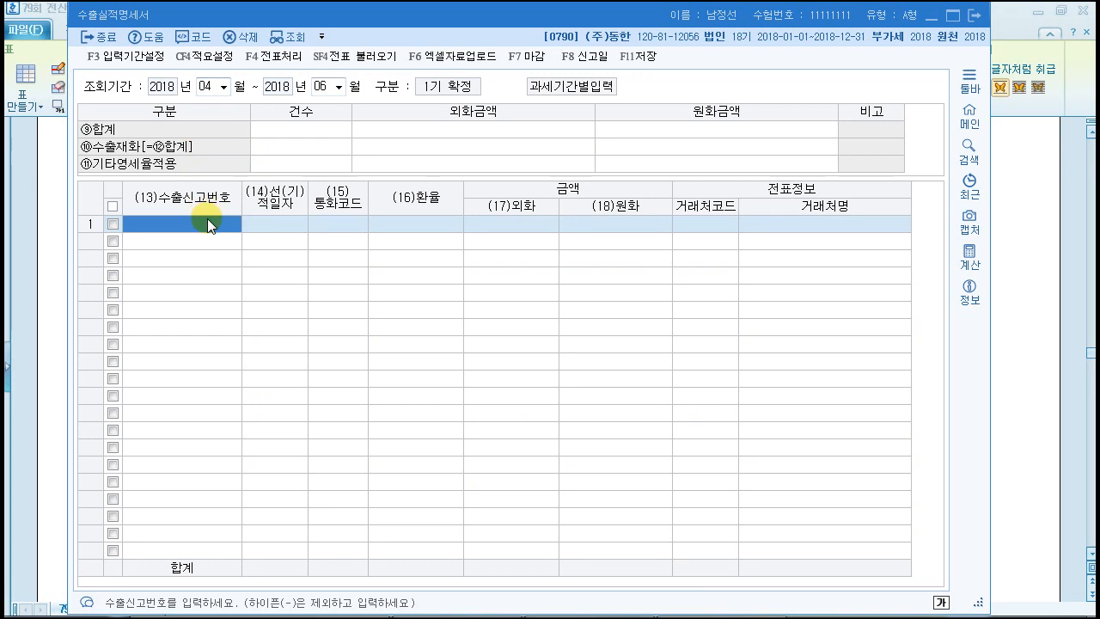
type("4175717050611X")
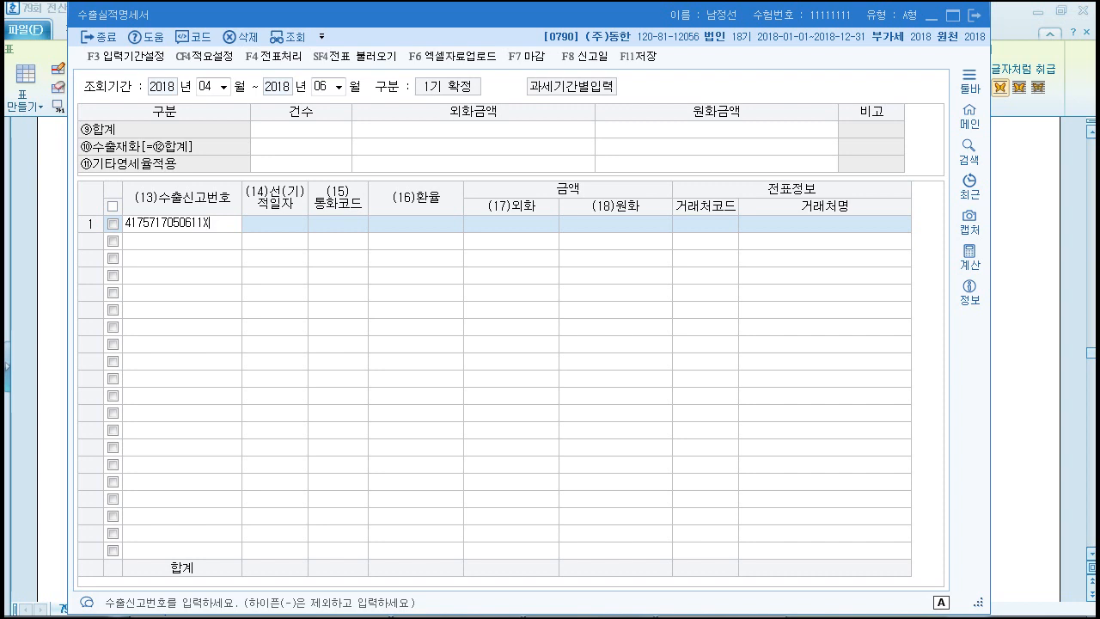
key("Caps_Lock")
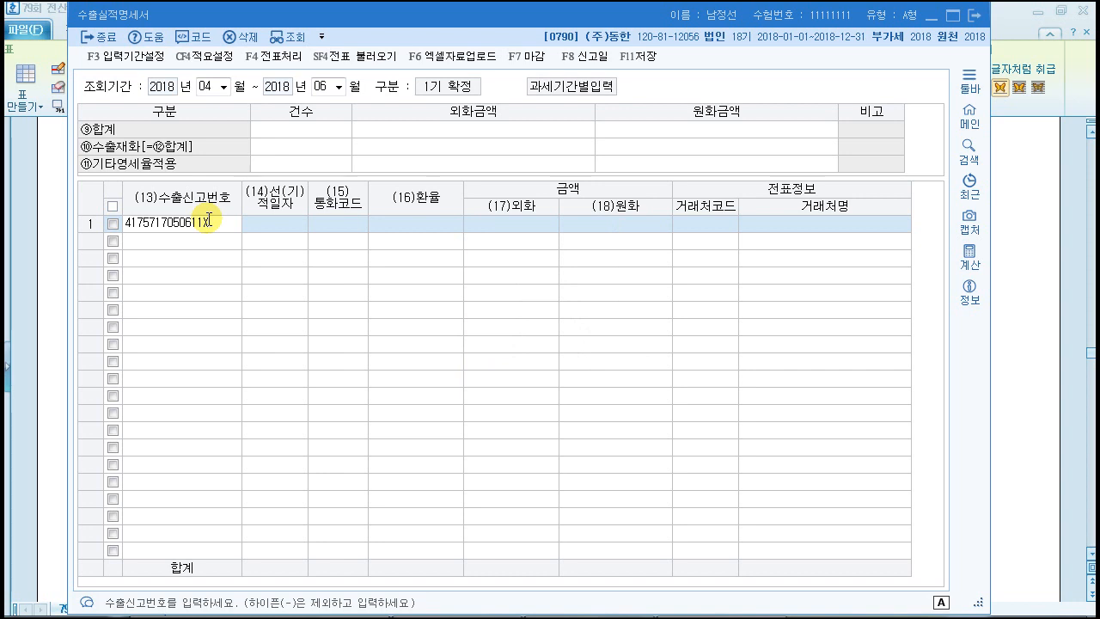
key("Return")
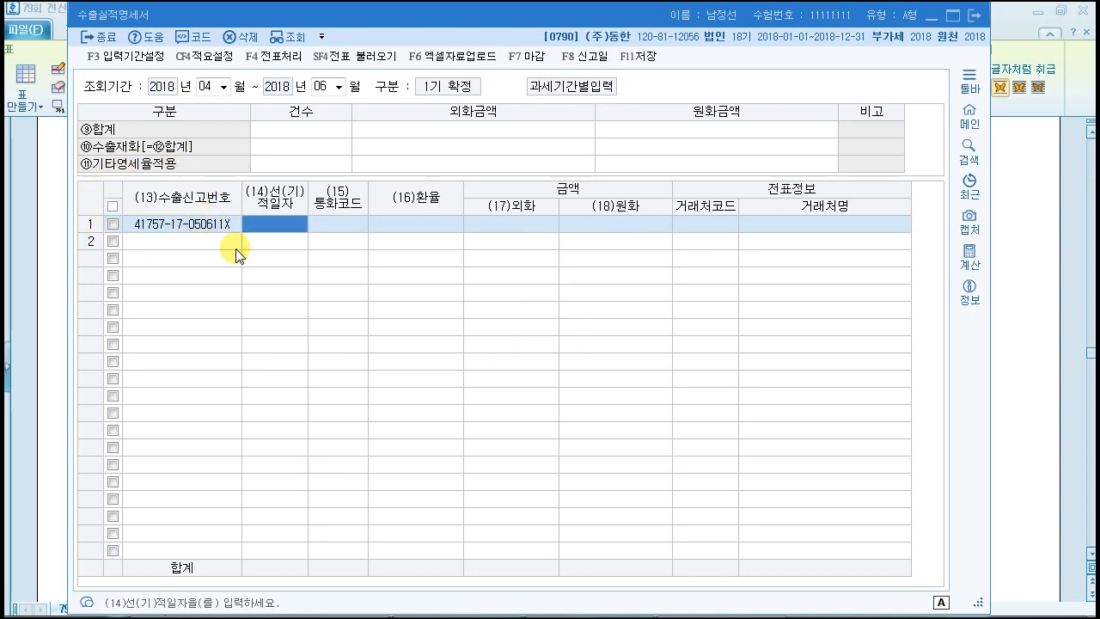
left_click(229, 222)
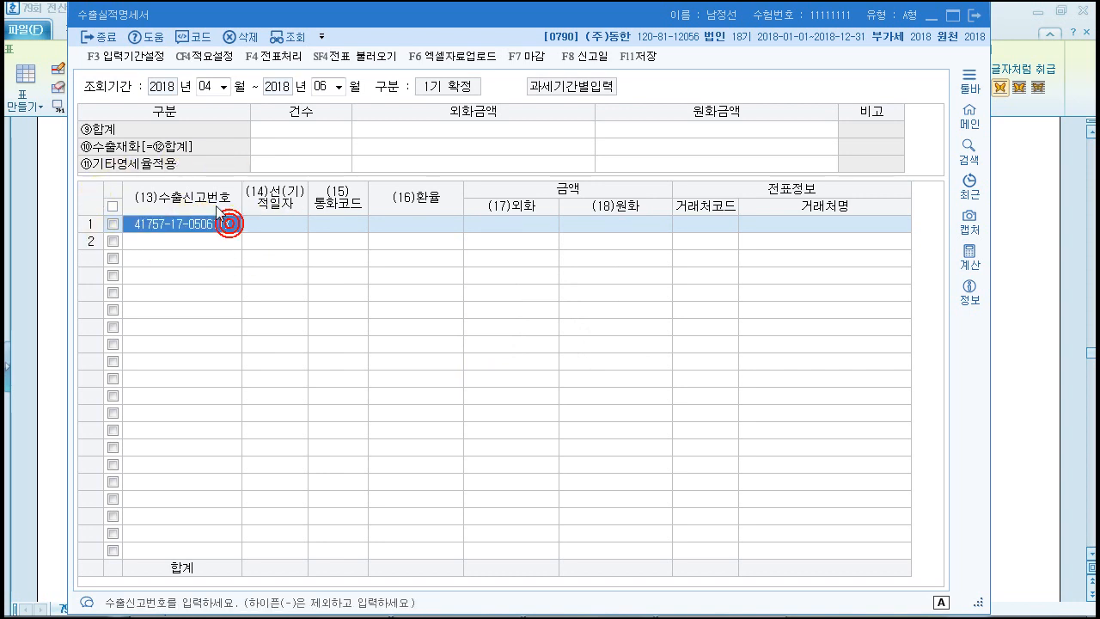
left_click(272, 217)
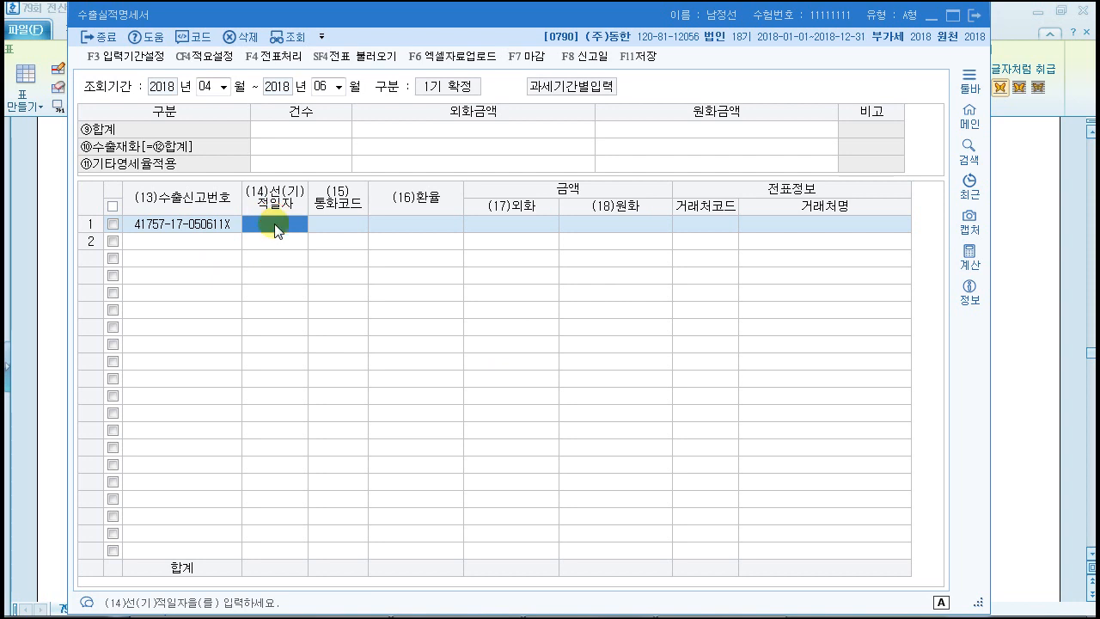
Return to the exam document and highlight the ⑤신고번호 value of the export declaration in yellow.
left_click(1021, 291)
left_click_drag(462, 337, 579, 344)
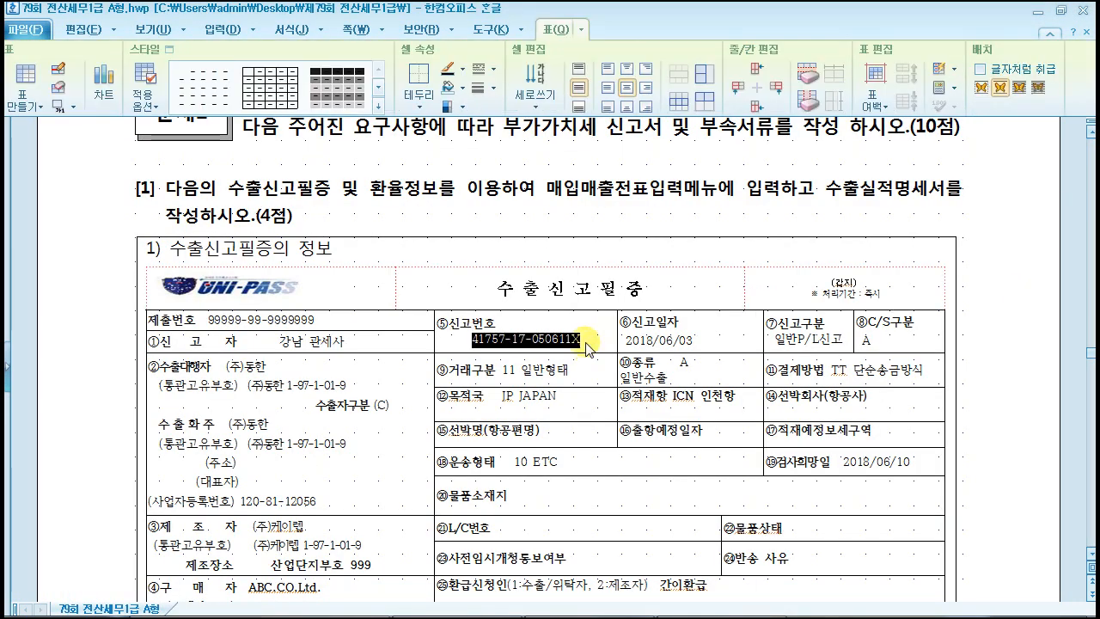
left_click(291, 29)
left_click(513, 104)
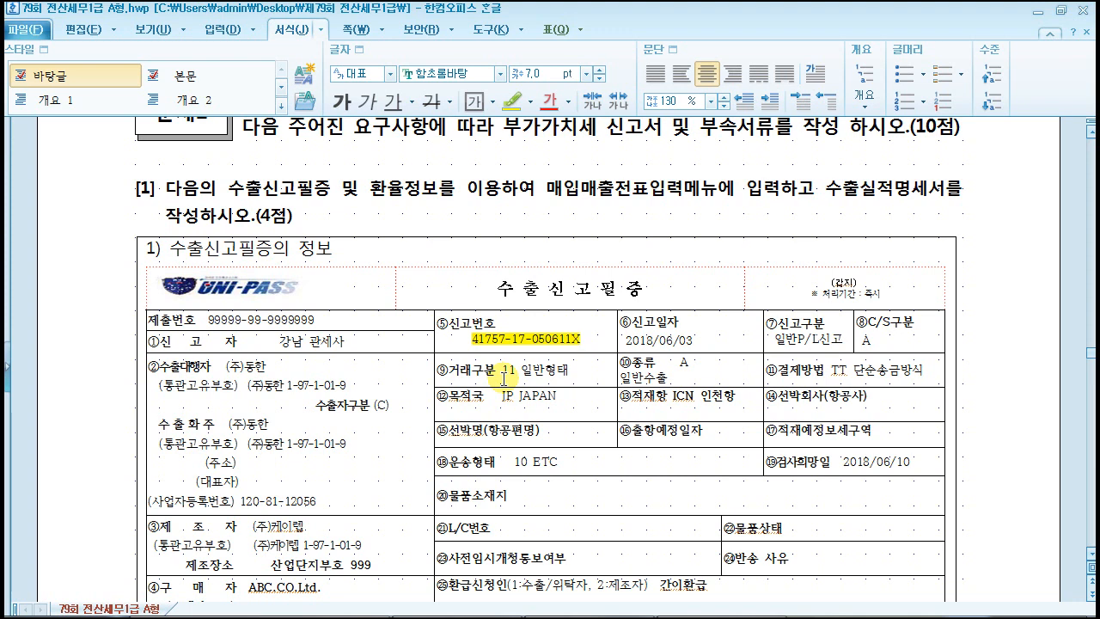
Highlight the whole item 2) sentence about the B/L shipping date of 2018년 6월 10일 in yellow.
scroll(665, 421, "down", 2)
scroll(665, 420, "down", 4)
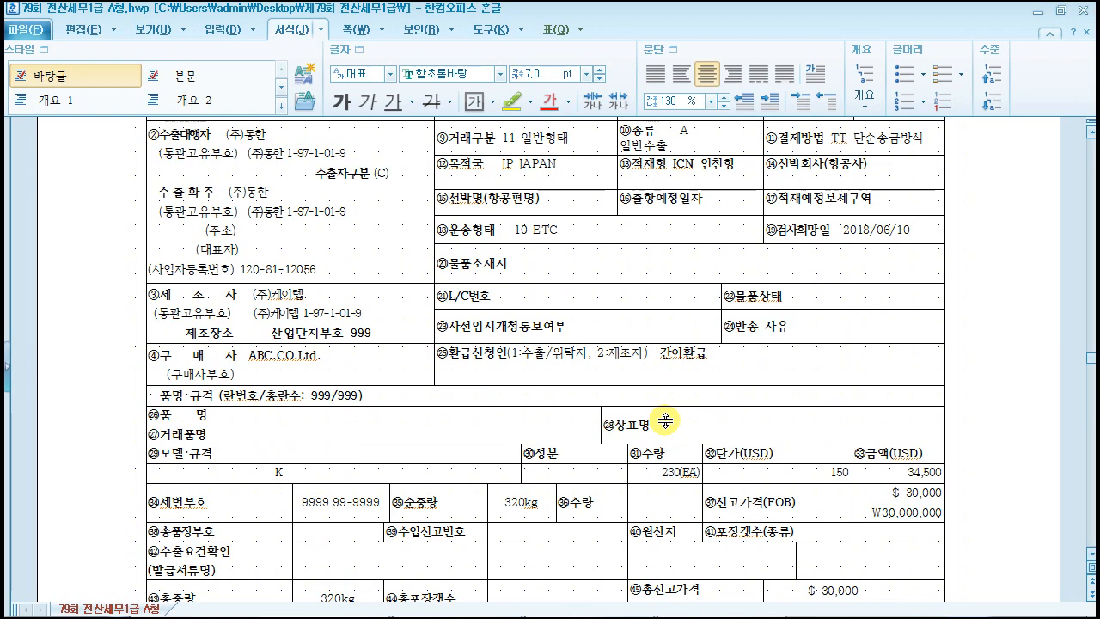
scroll(665, 420, "down", 11)
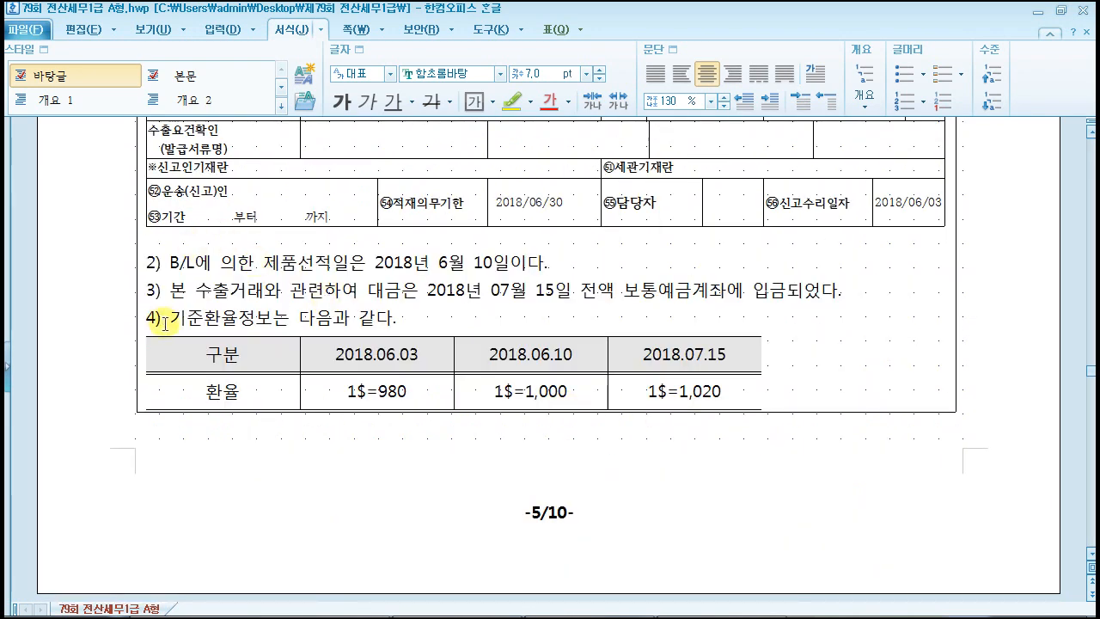
left_click_drag(168, 262, 196, 268)
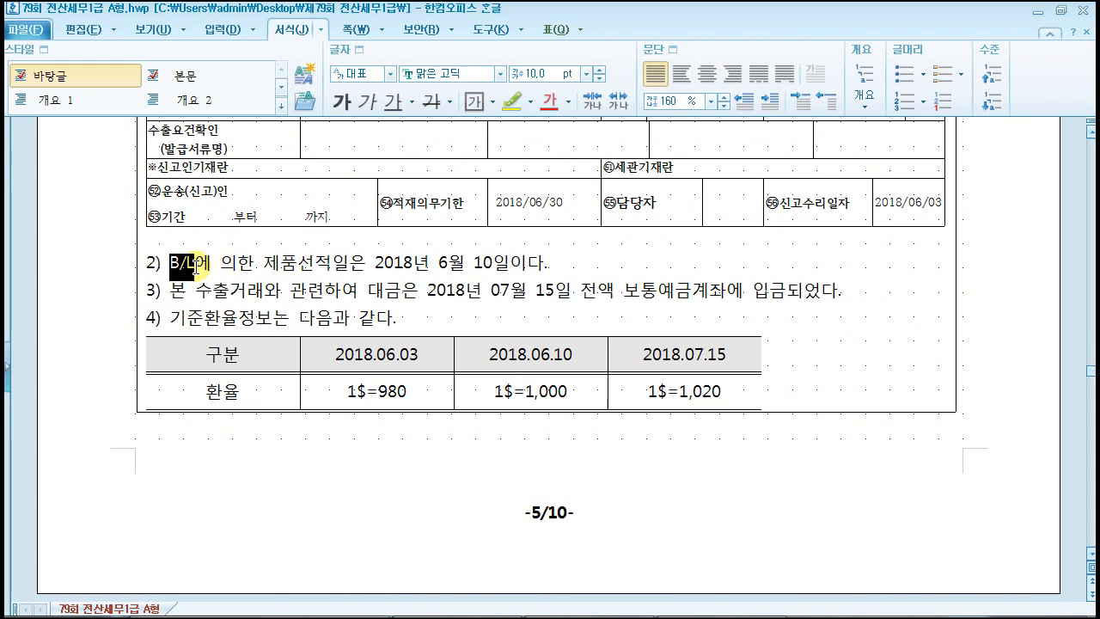
left_click_drag(196, 269, 509, 266)
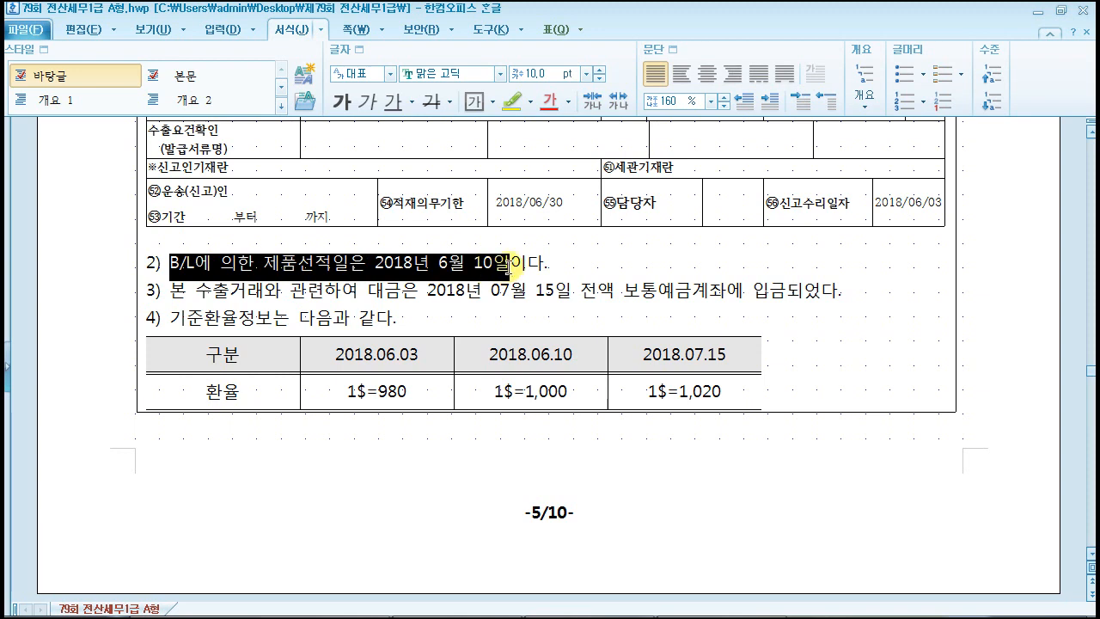
scroll(503, 132, "up", 2)
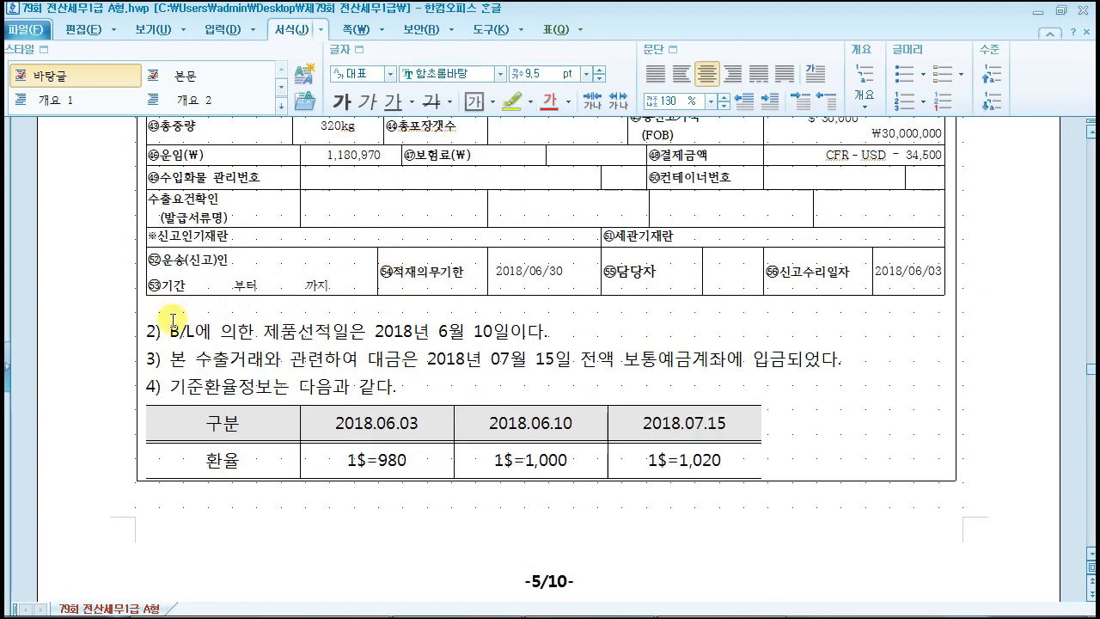
left_click_drag(170, 332, 549, 332)
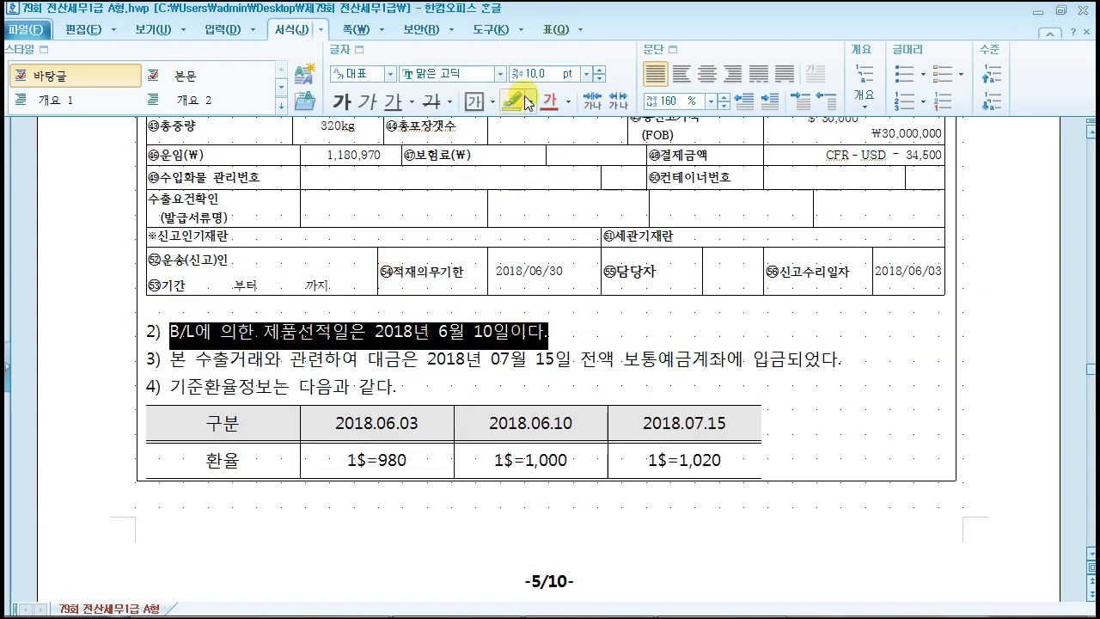
left_click(514, 101)
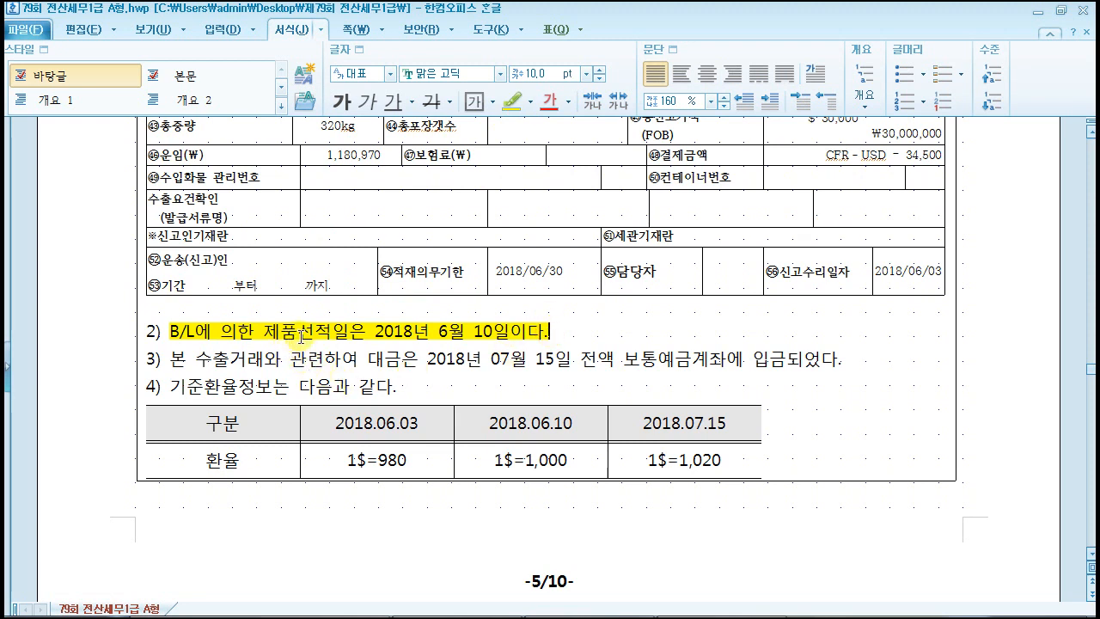
left_click_drag(260, 334, 516, 334)
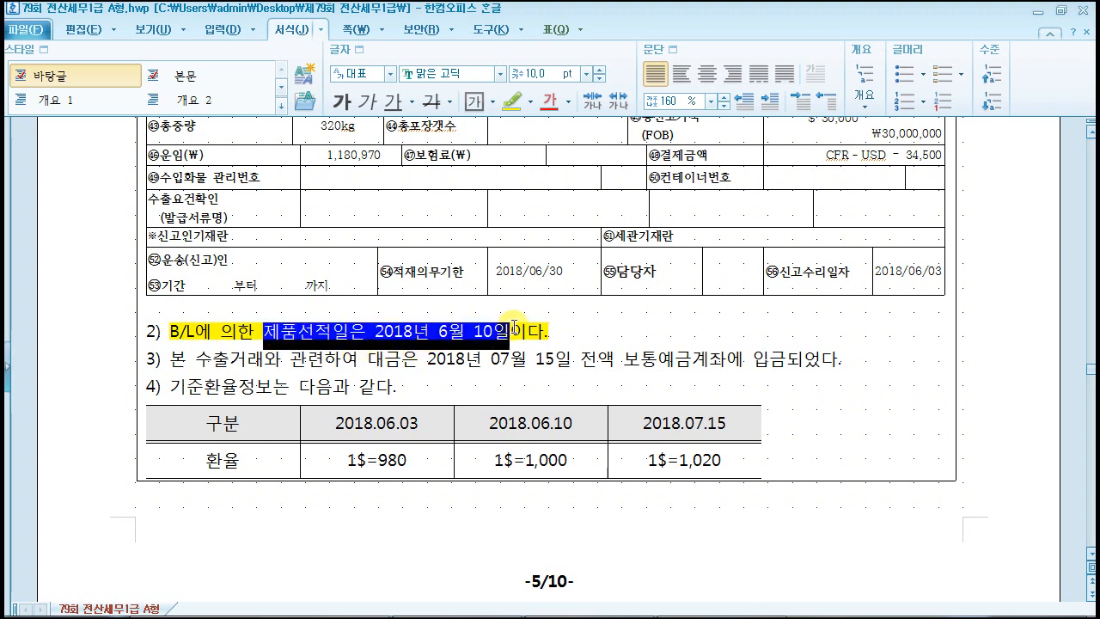
left_click(196, 332)
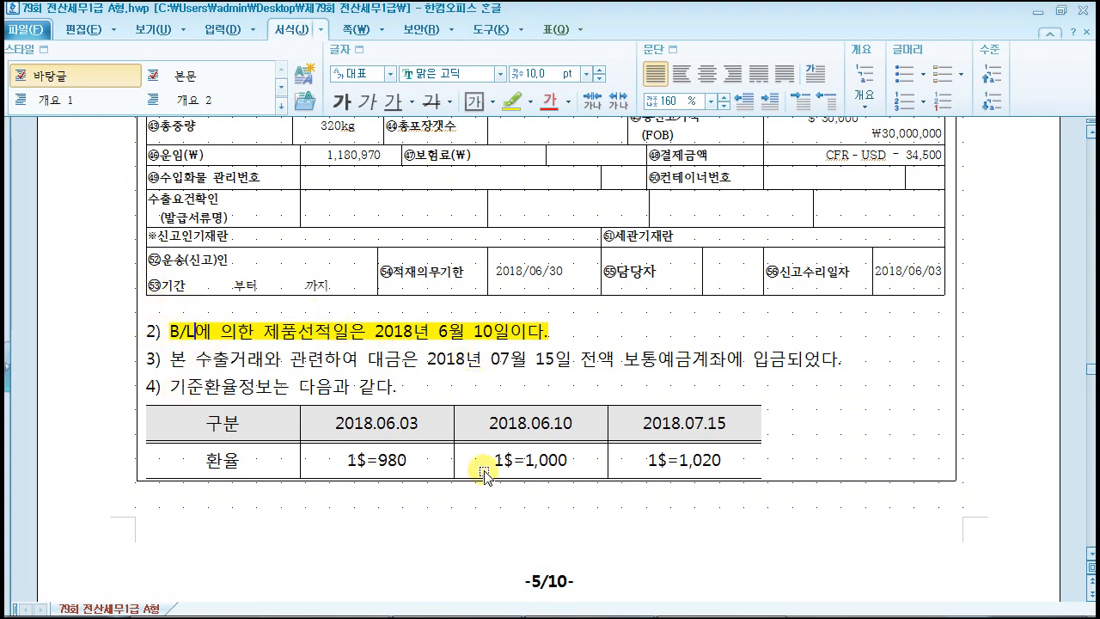
Switch to the 수출실적명세서 and enter 2018-06-10 as the first row's 선(기)적일자.
left_click(705, 606)
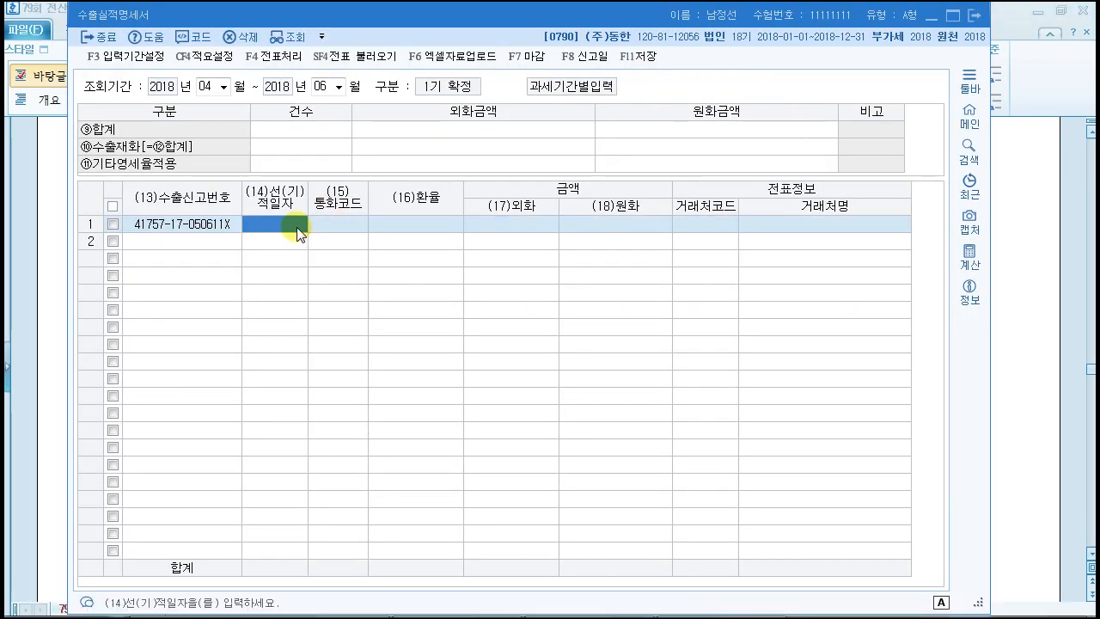
type("2018-06-10")
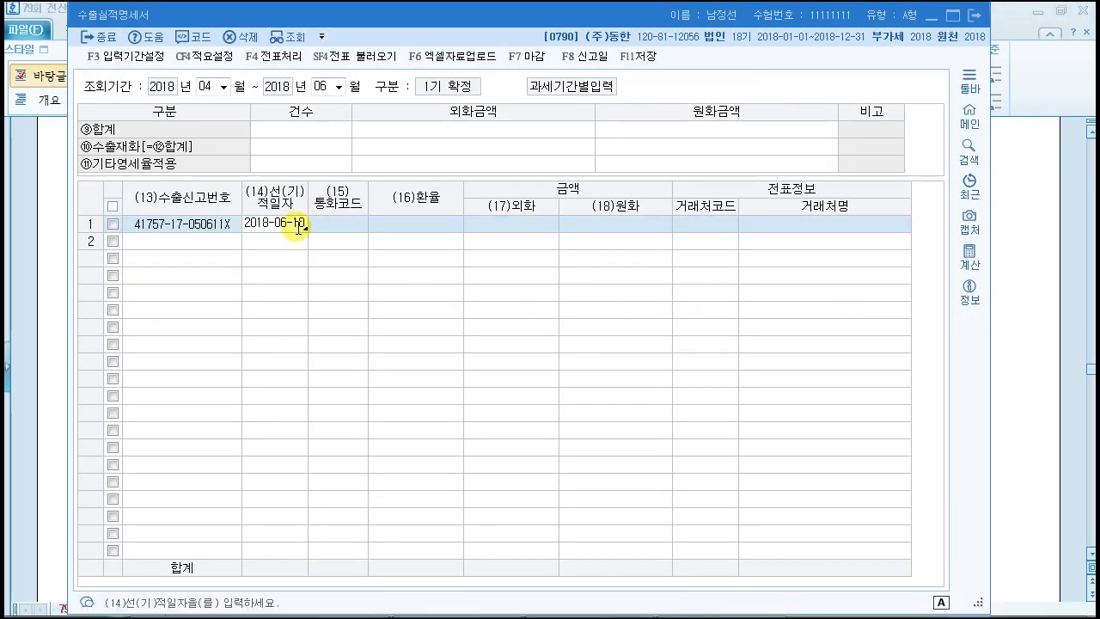
key("Return")
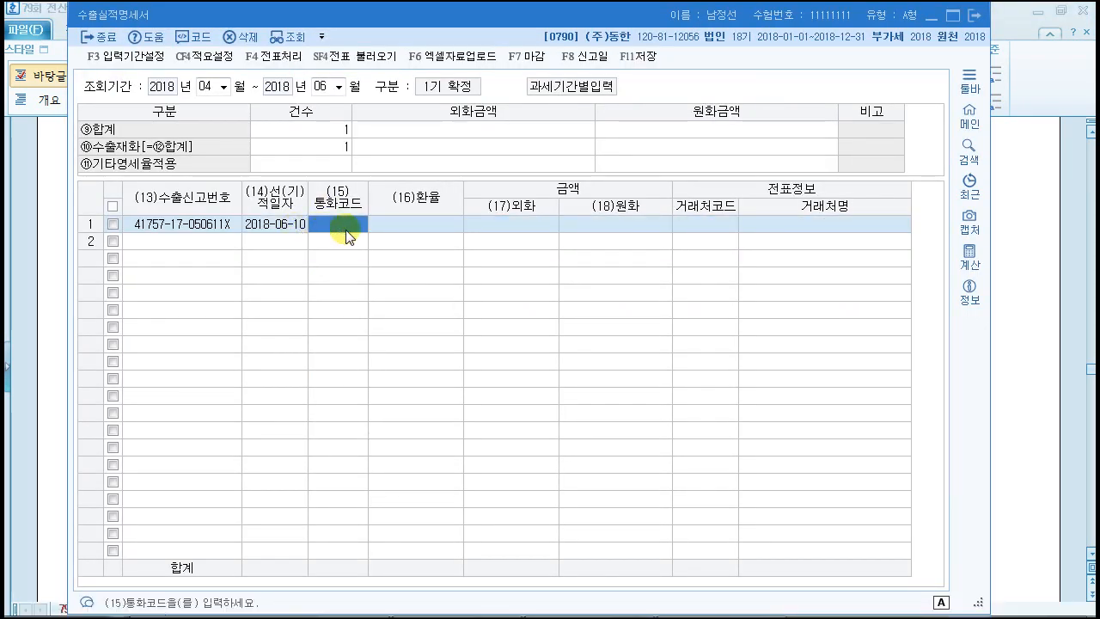
Return to the exam document and examine the export declaration's quantity, unit price, amount and currency entries in items ㉛ to ㉝.
left_click(1028, 339)
scroll(889, 359, "up", 5)
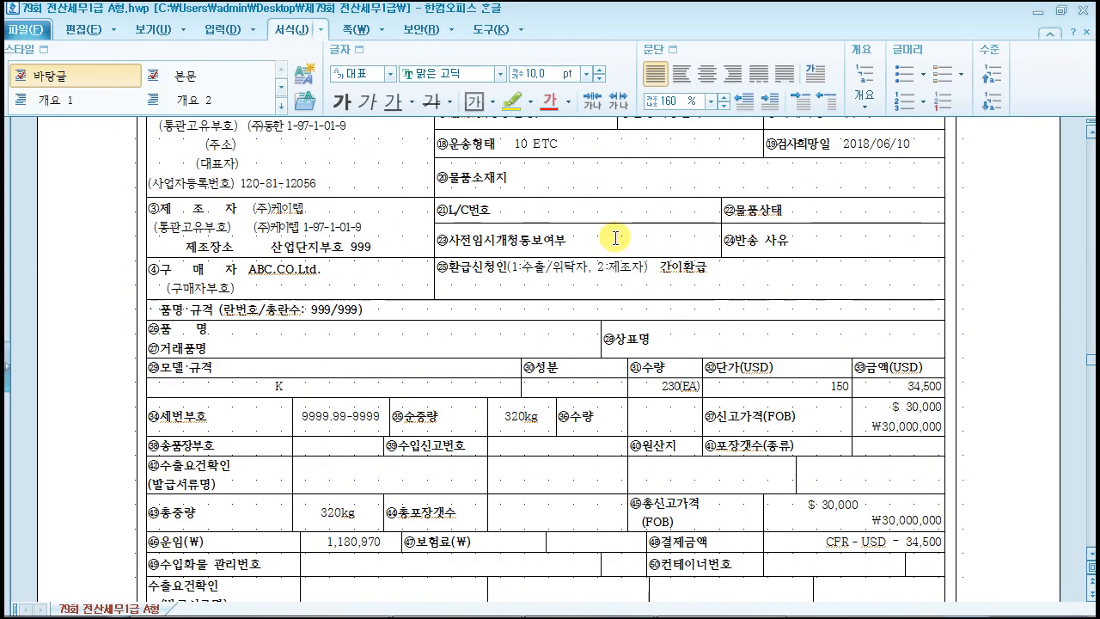
scroll(610, 233, "up", 2)
scroll(597, 533, "down", 1)
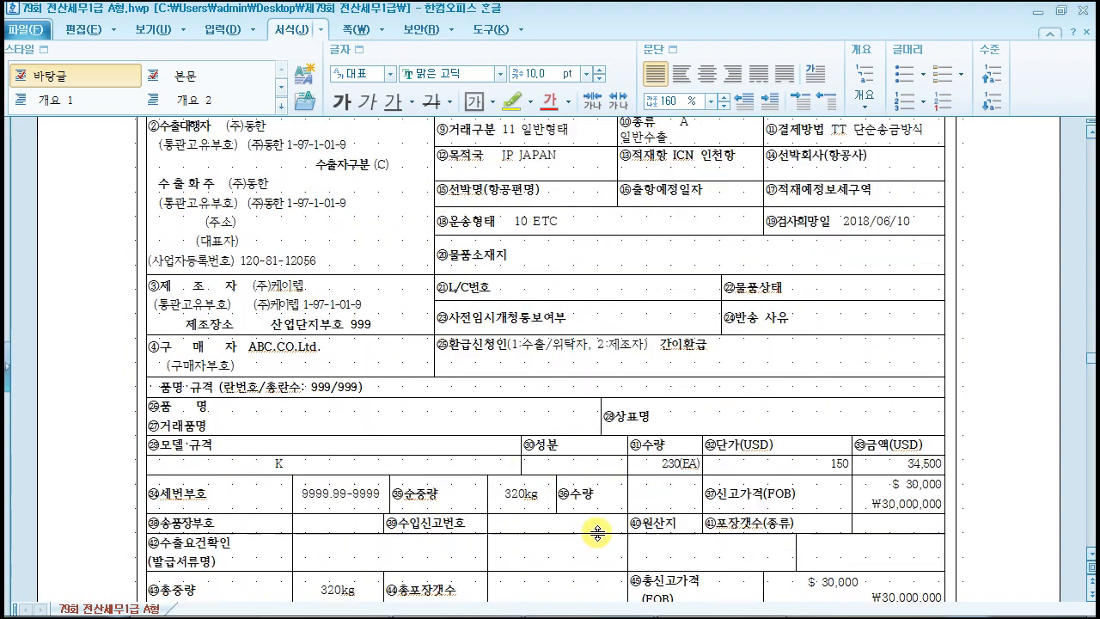
left_click(649, 465)
left_click_drag(648, 465, 928, 445)
left_click(913, 460)
left_click(913, 460)
left_click(891, 445)
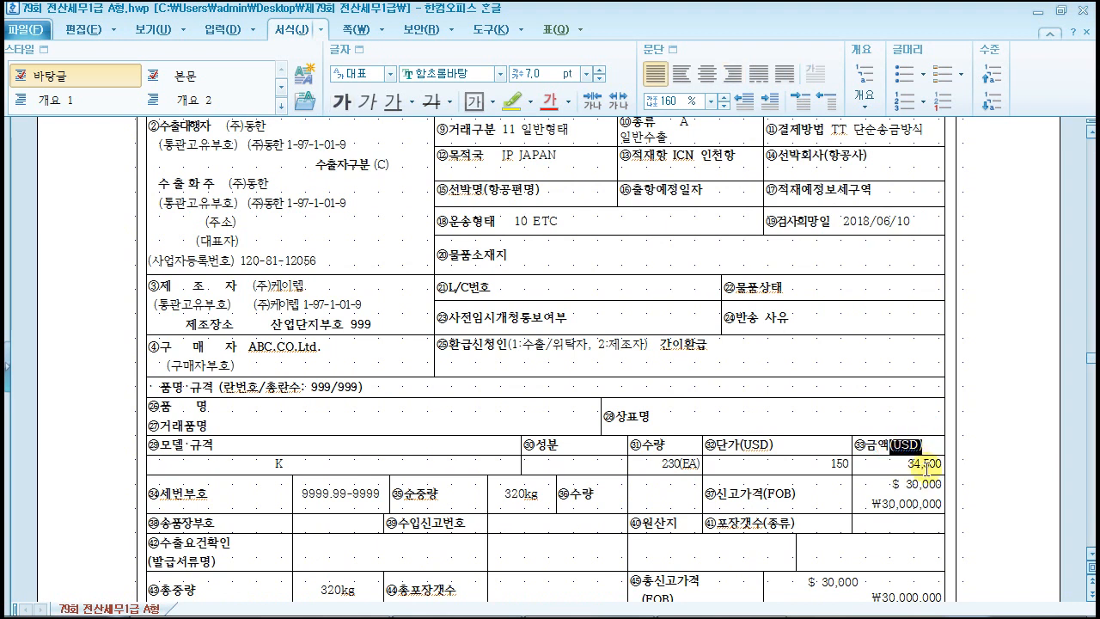
left_click(927, 467)
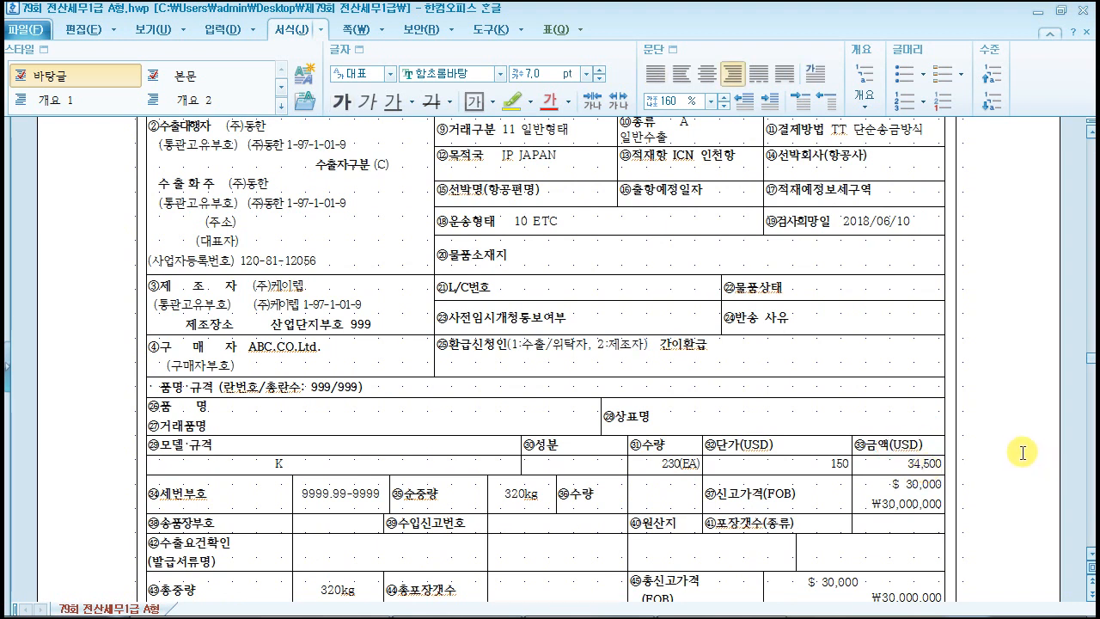
Switch to the 수출실적명세서 and enter USD as the first row's 통화코드.
left_click(694, 599)
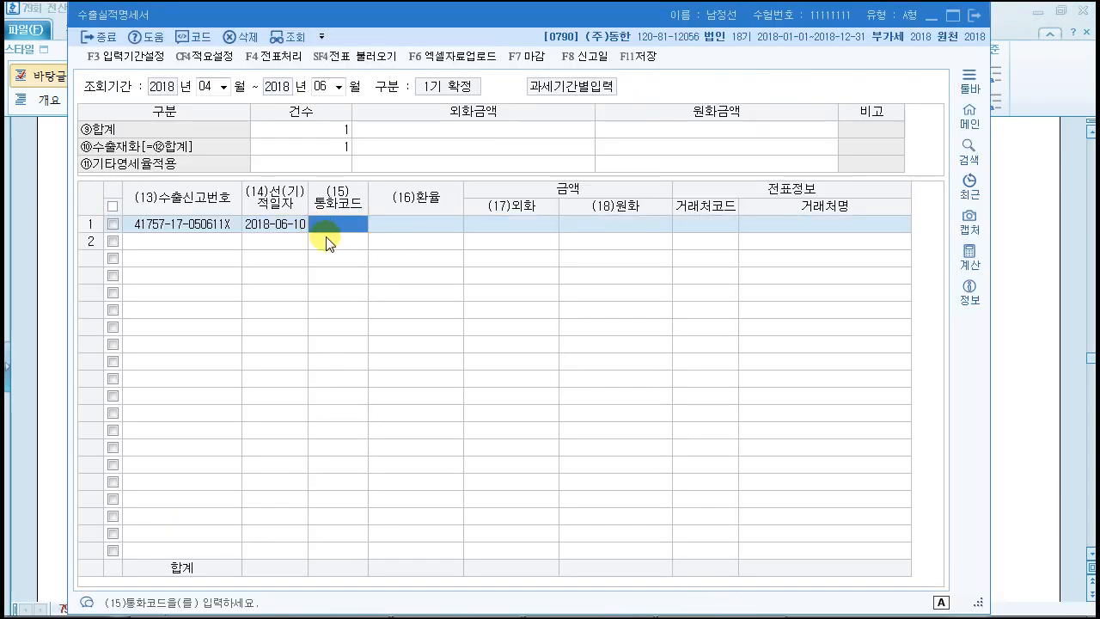
type("ALRNRUSD")
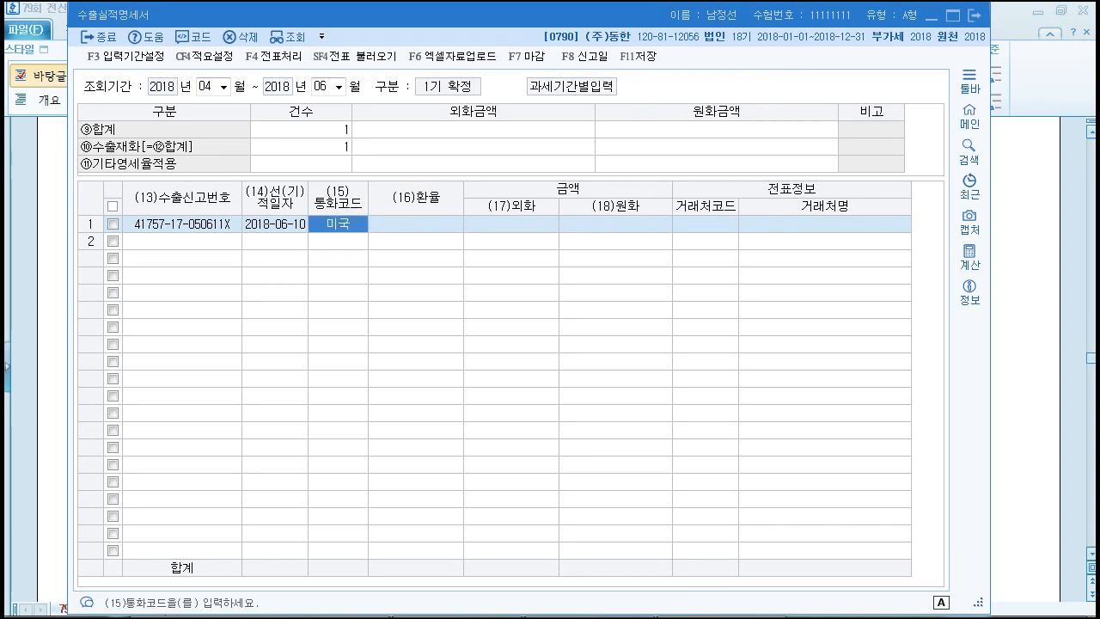
key("Return")
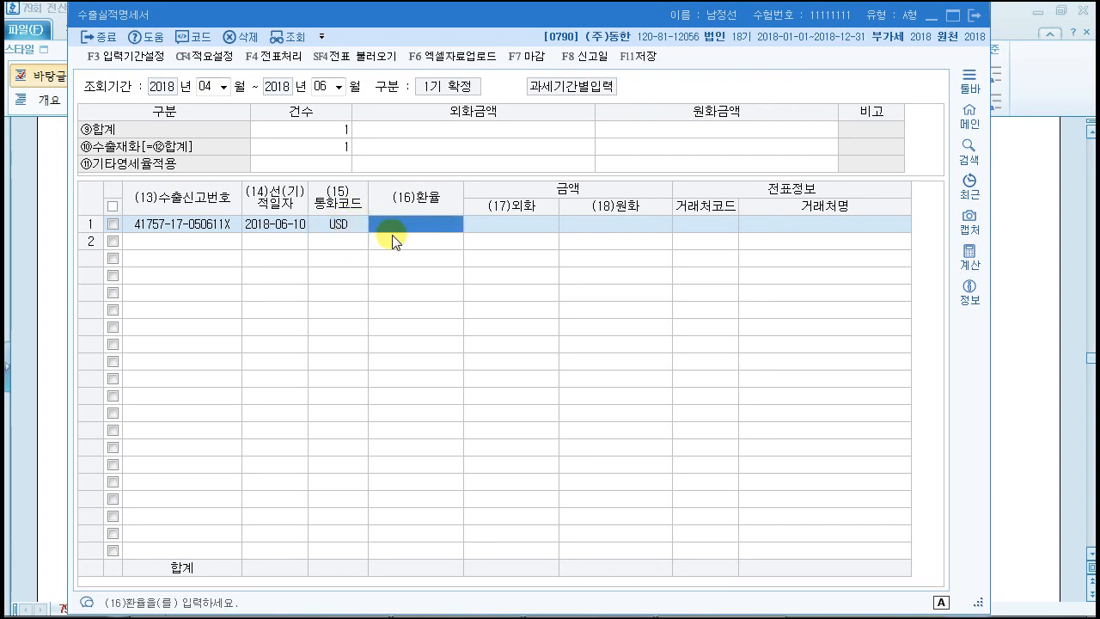
View the currency code list for the first row's 통화코드, close it without choosing a code, and move on to the row's 환율.
left_click(347, 226)
double_click(348, 226)
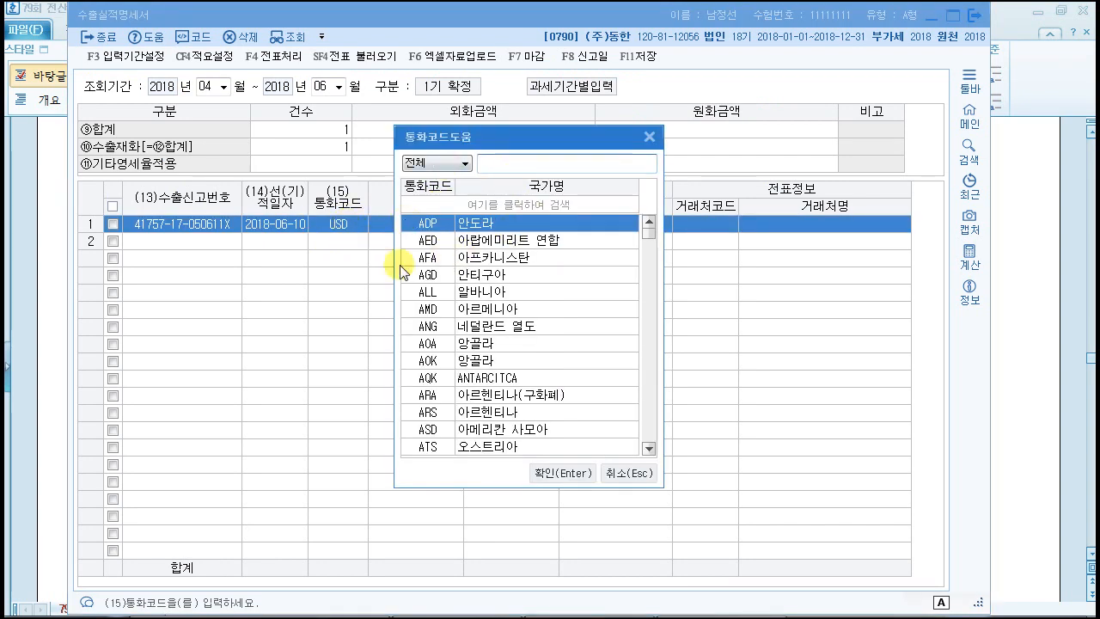
left_click(652, 136)
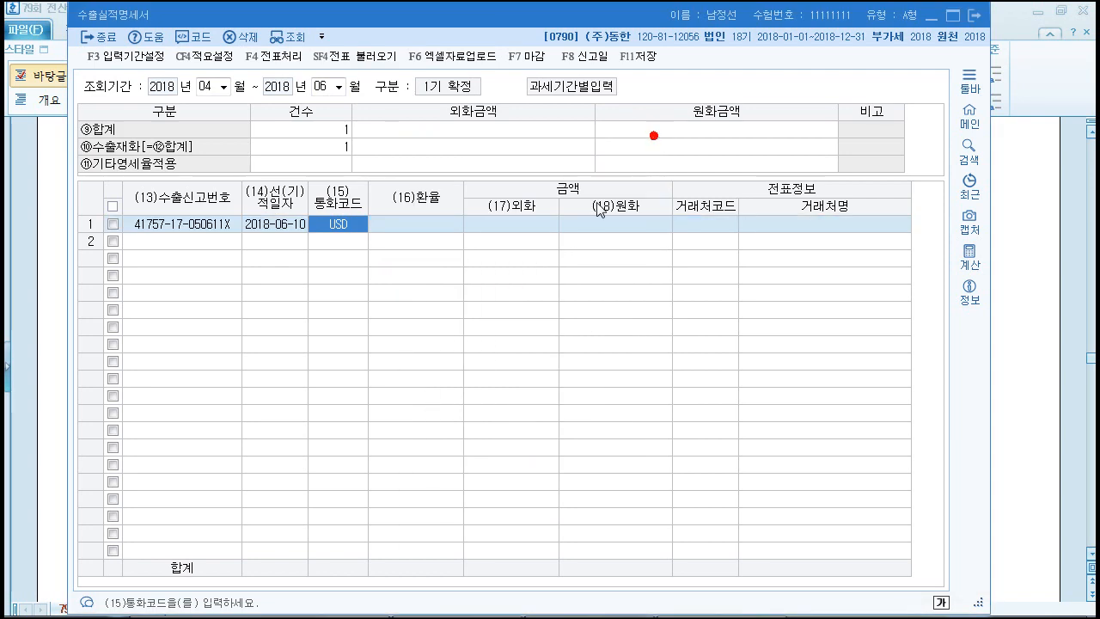
left_click(428, 223)
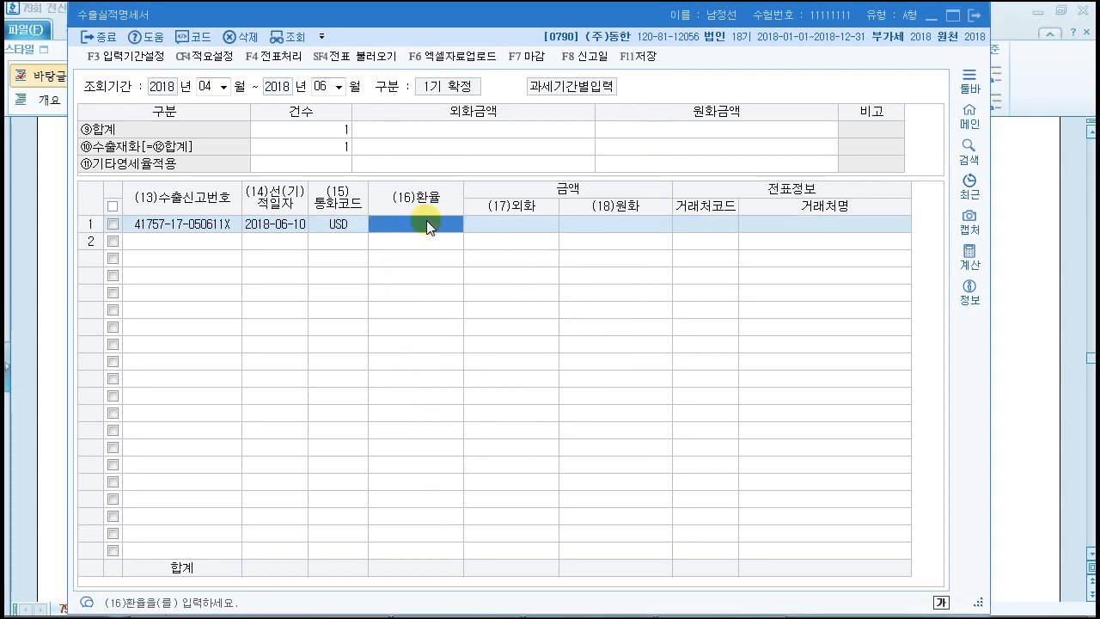
Check the exam document's base exchange rate for 2018.06.10 and the export declaration's ㊽결제금액.
left_click(1022, 360)
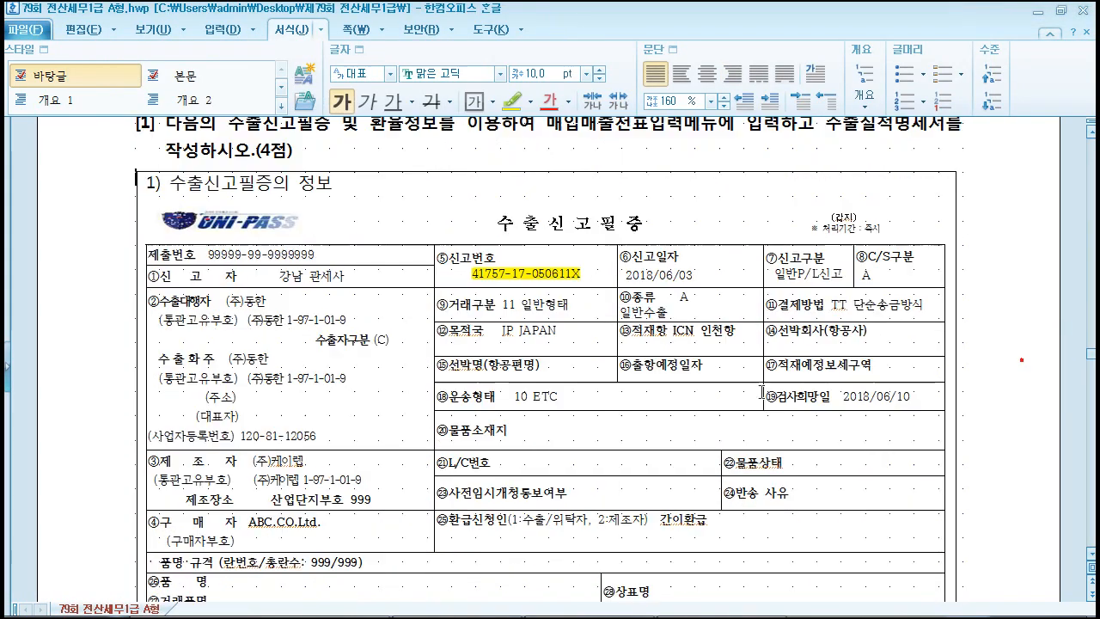
scroll(584, 489, "down", 10)
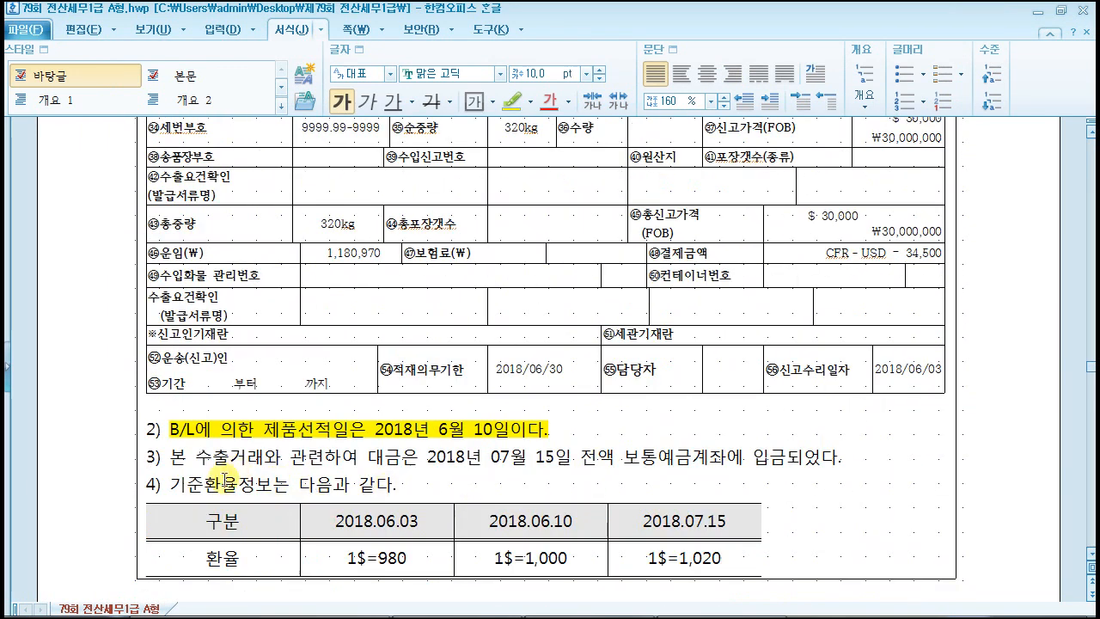
left_click_drag(168, 486, 255, 487)
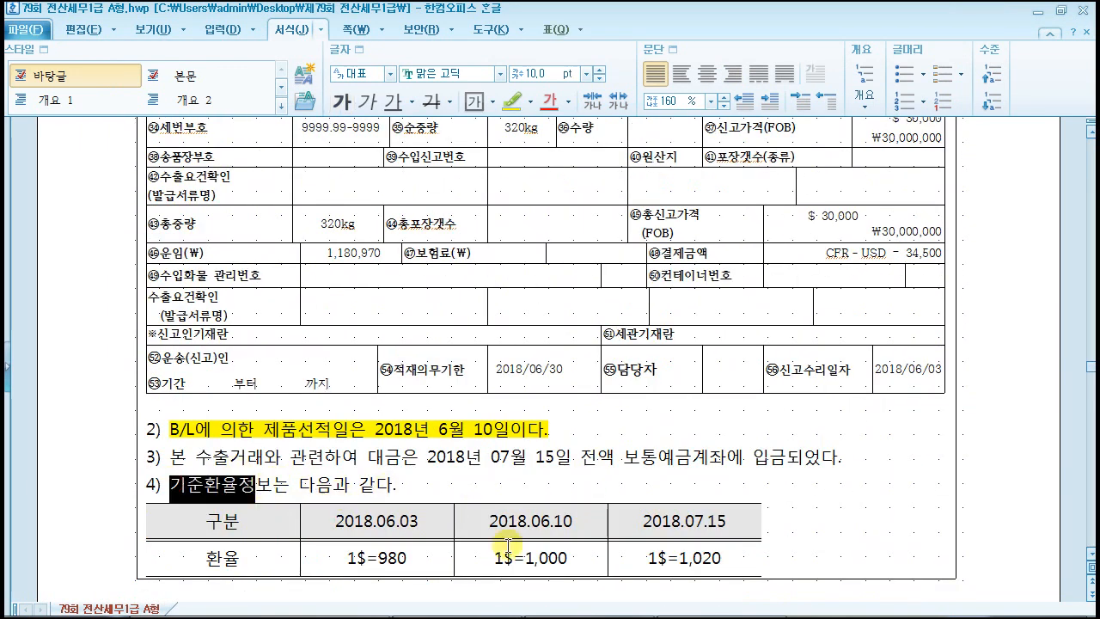
left_click_drag(490, 520, 574, 521)
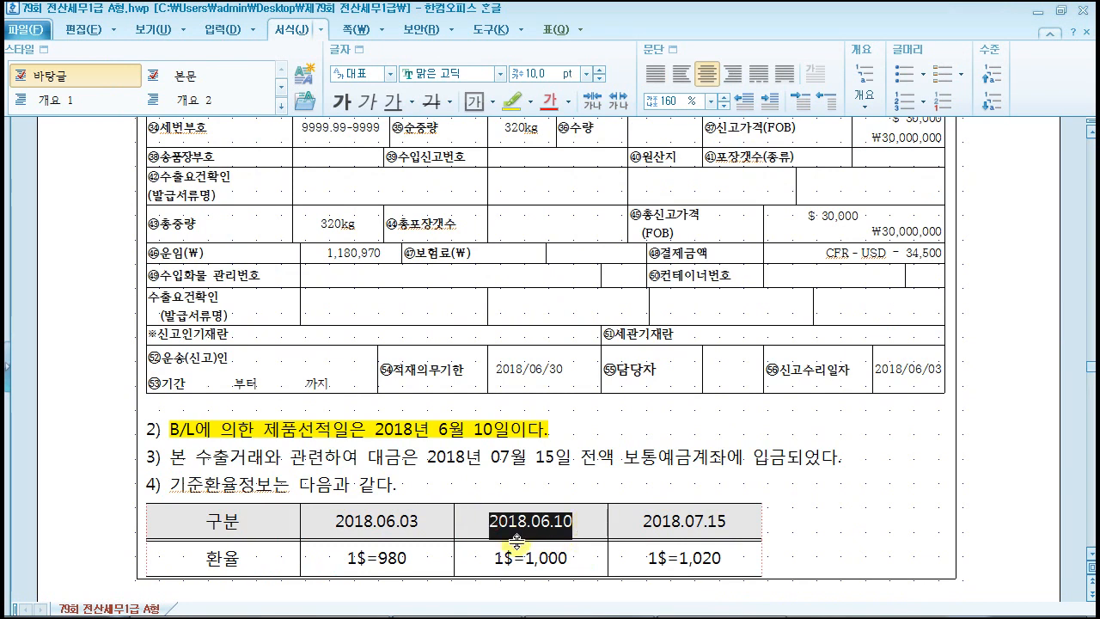
left_click_drag(496, 558, 575, 556)
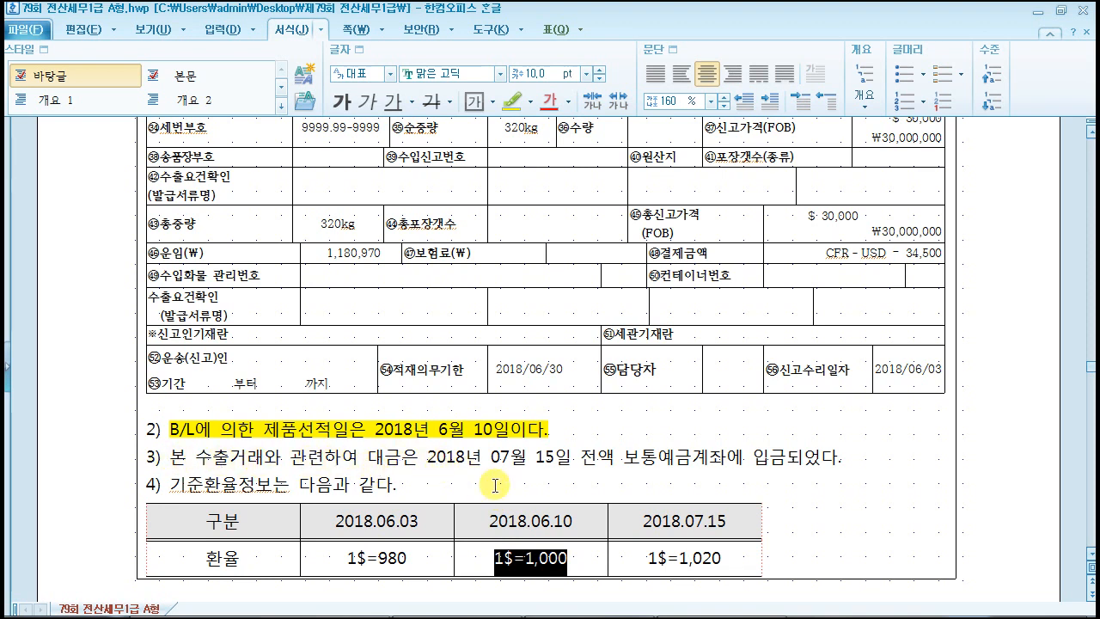
left_click(520, 461)
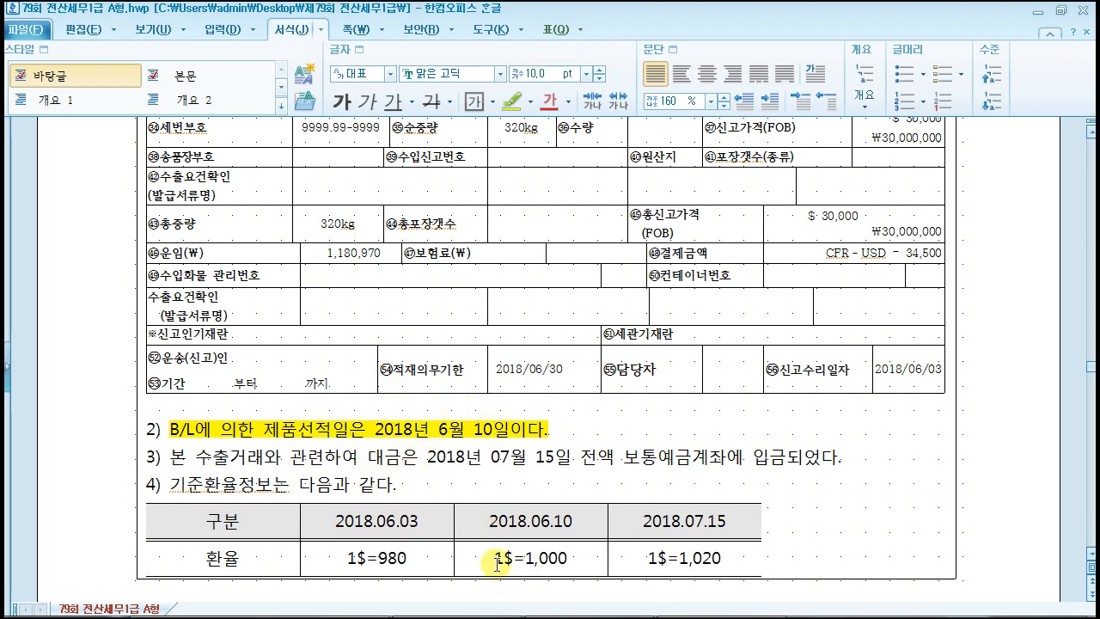
left_click_drag(497, 564, 578, 578)
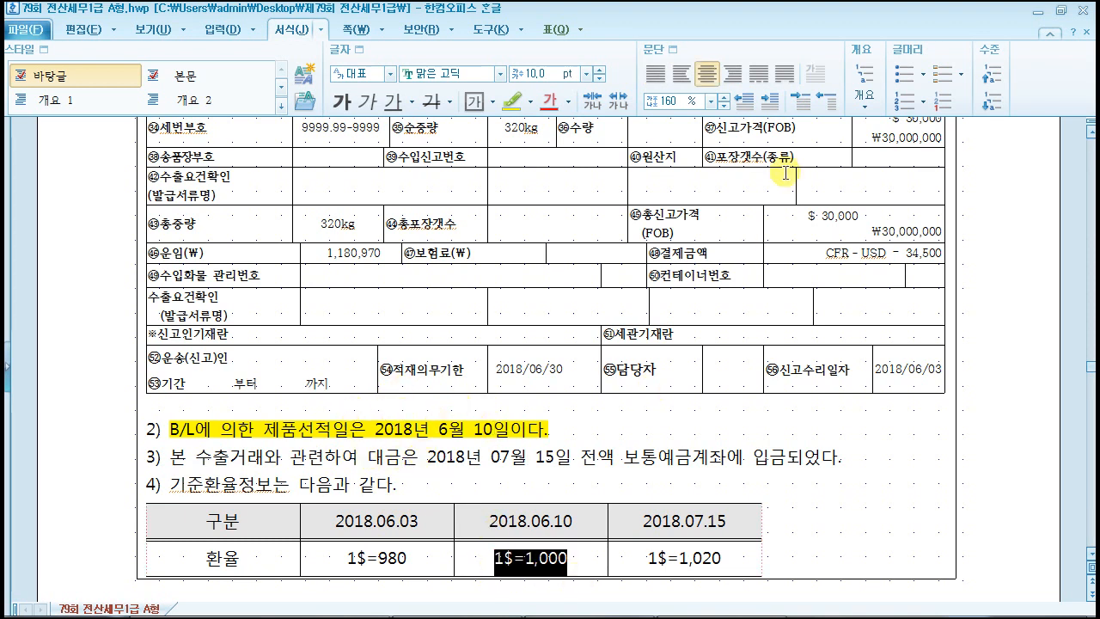
left_click_drag(899, 256, 935, 252)
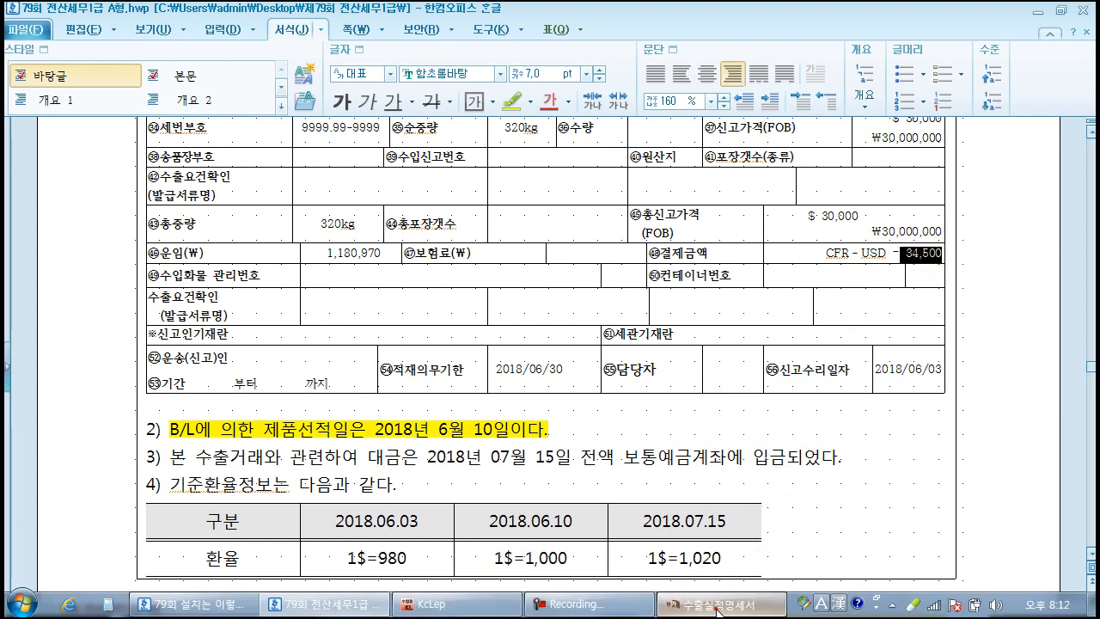
Switch to the 수출실적명세서 and enter 환율 1,000 and 외화 amount 34,500 in the first row.
left_click(714, 604)
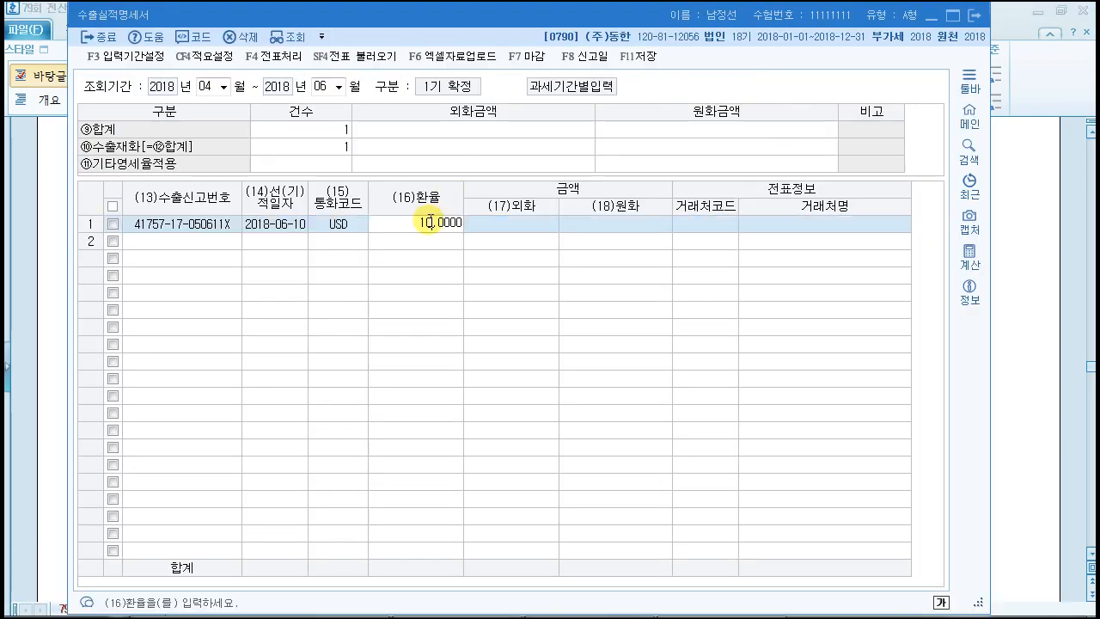
key("Return")
type("34,500.00")
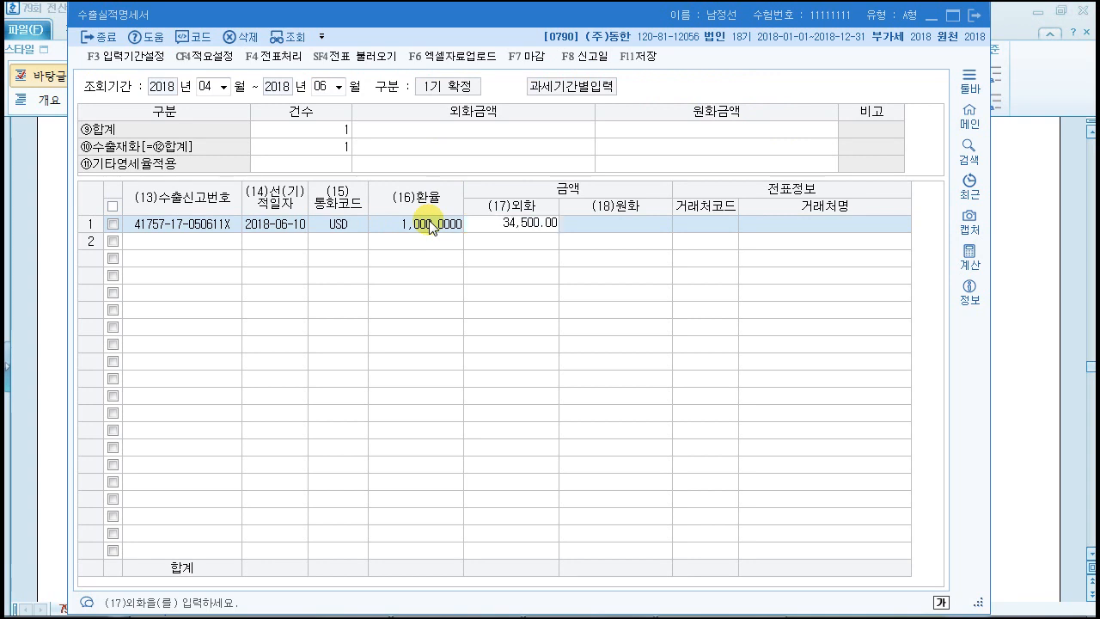
key("Return")
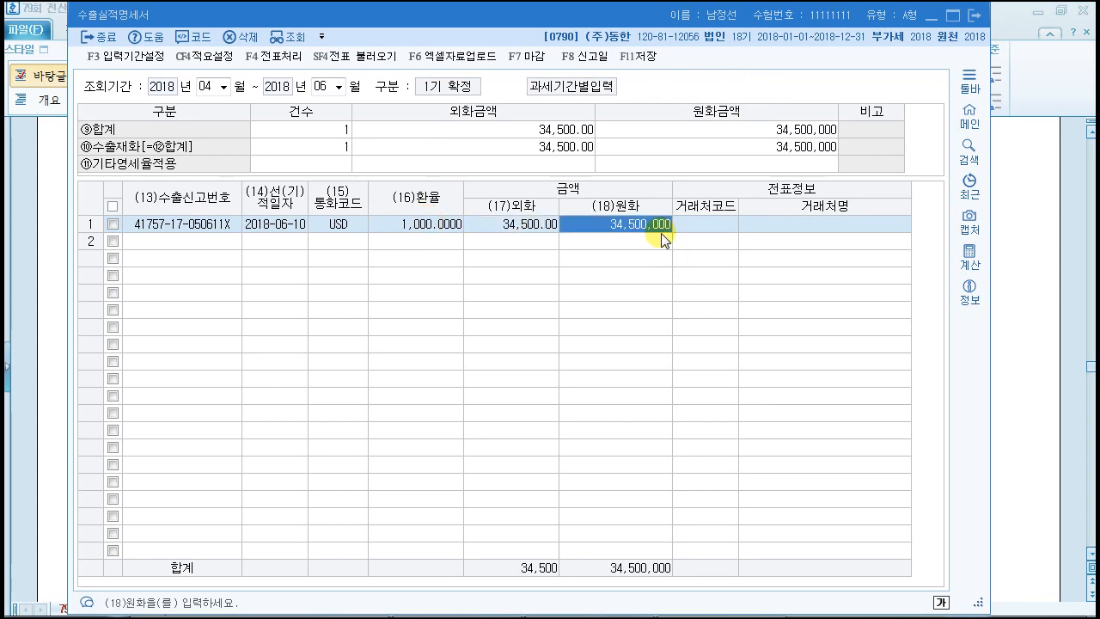
Return to the exam document and highlight the ④구매자 name ABC.CO.Ltd. in the export declaration in yellow.
left_click(707, 225)
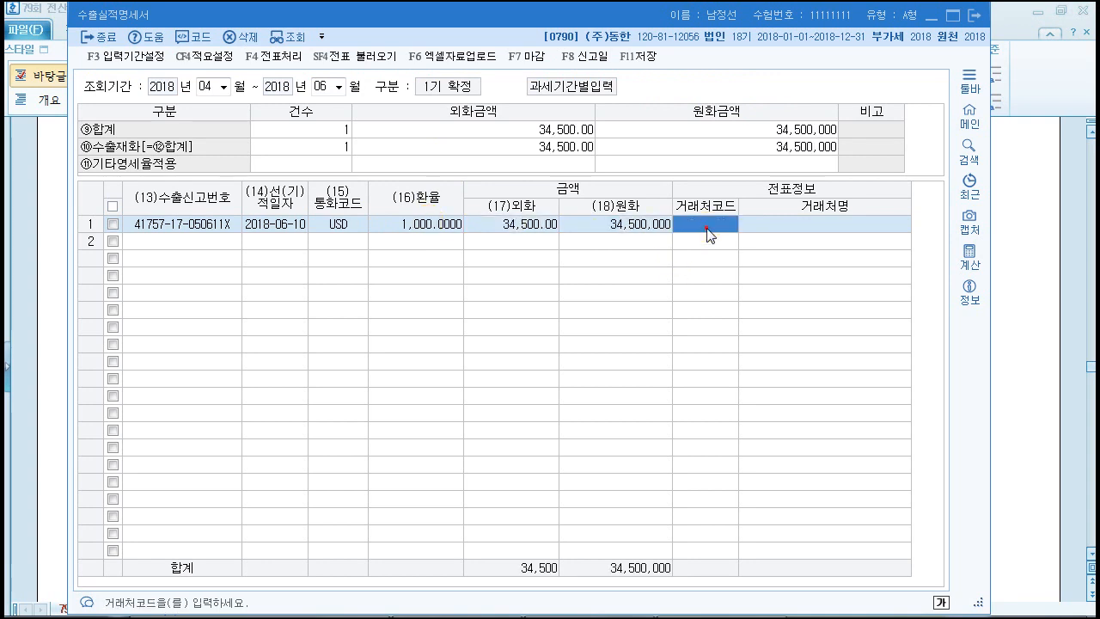
left_click(1065, 284)
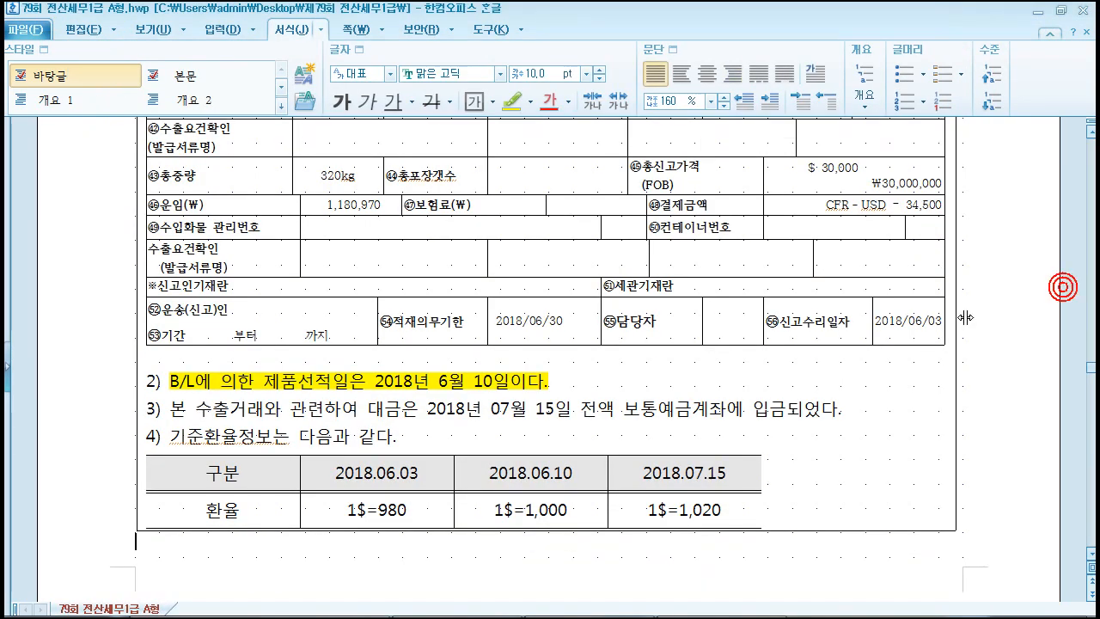
scroll(834, 293, "up", 5)
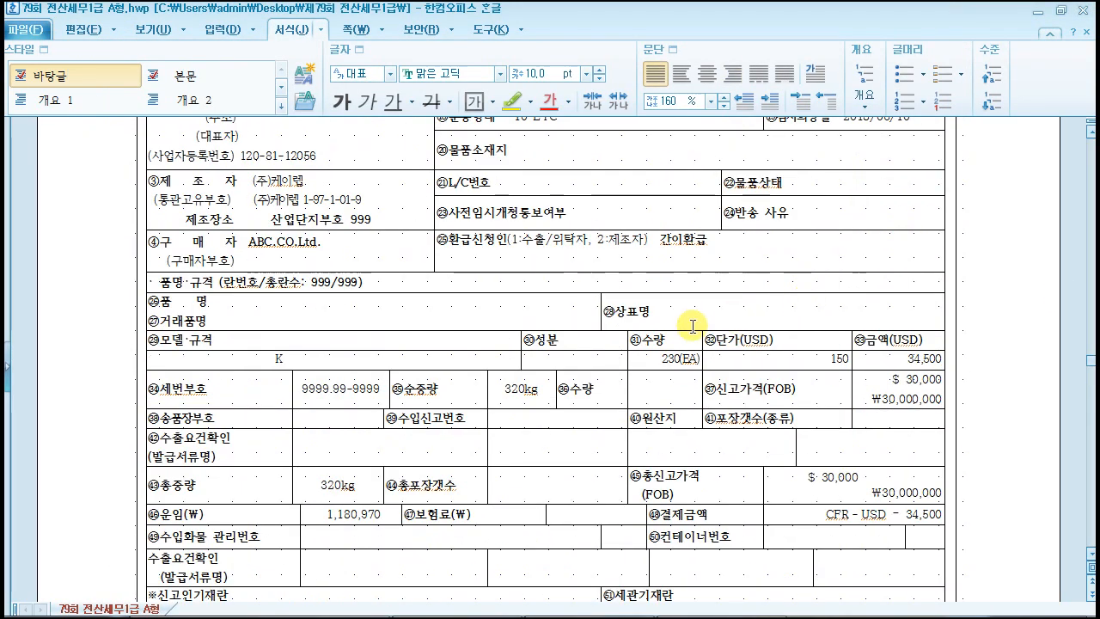
scroll(673, 334, "up", 3)
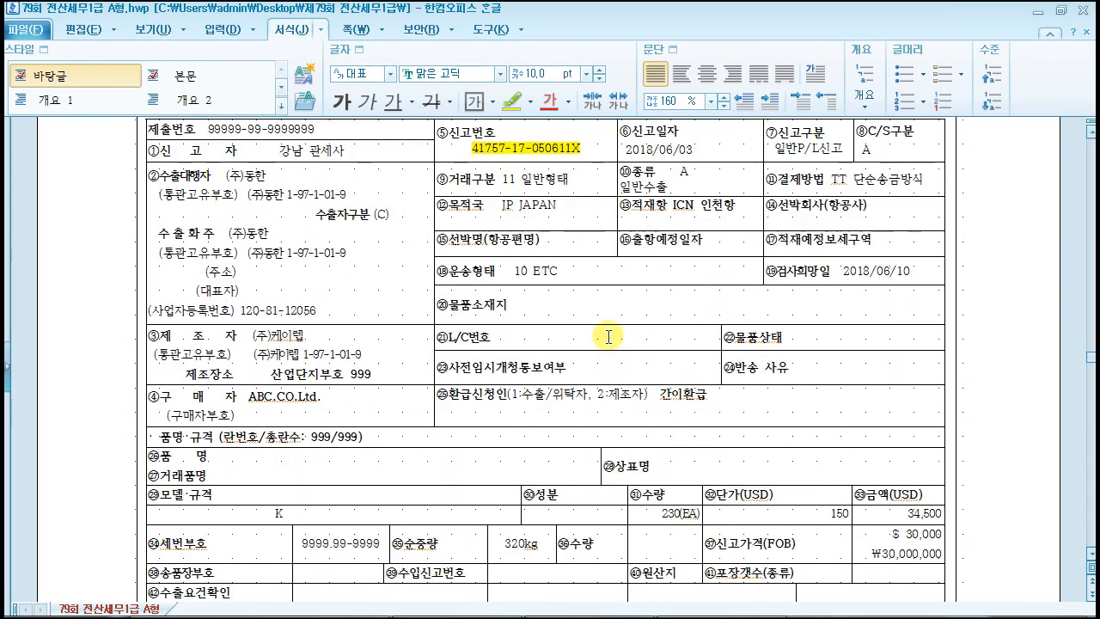
scroll(456, 147, "up", 3)
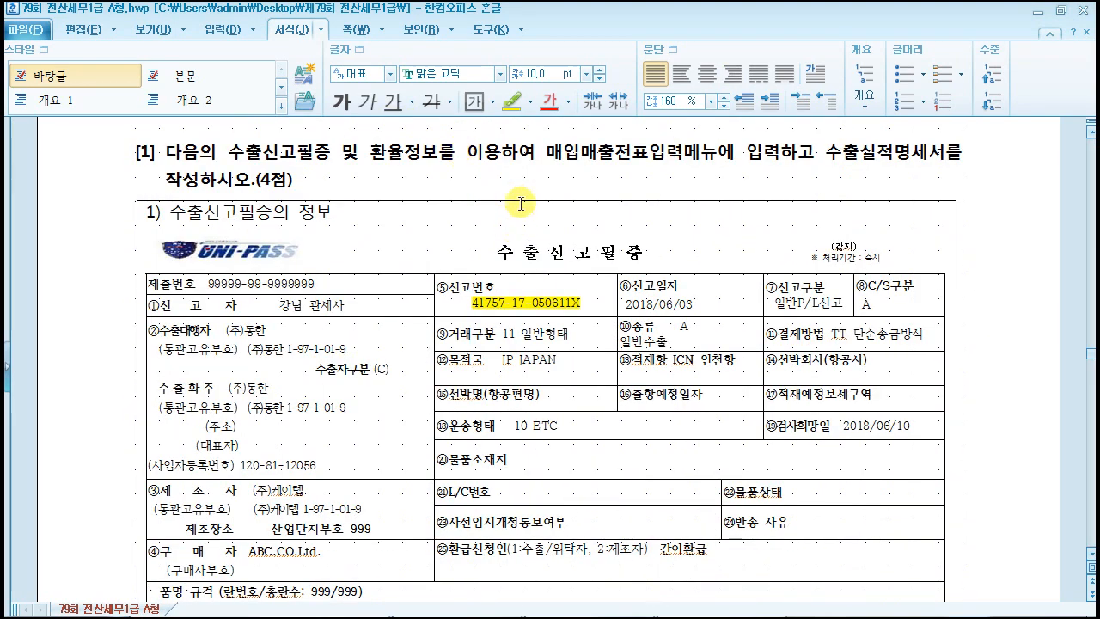
scroll(240, 424, "down", 3)
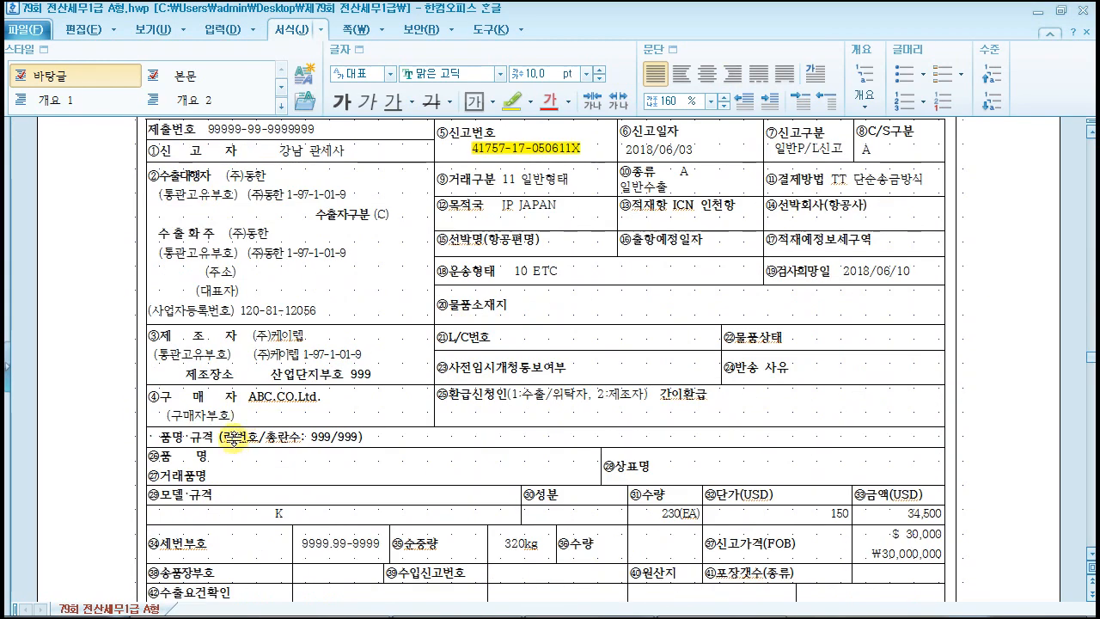
left_click_drag(246, 397, 321, 397)
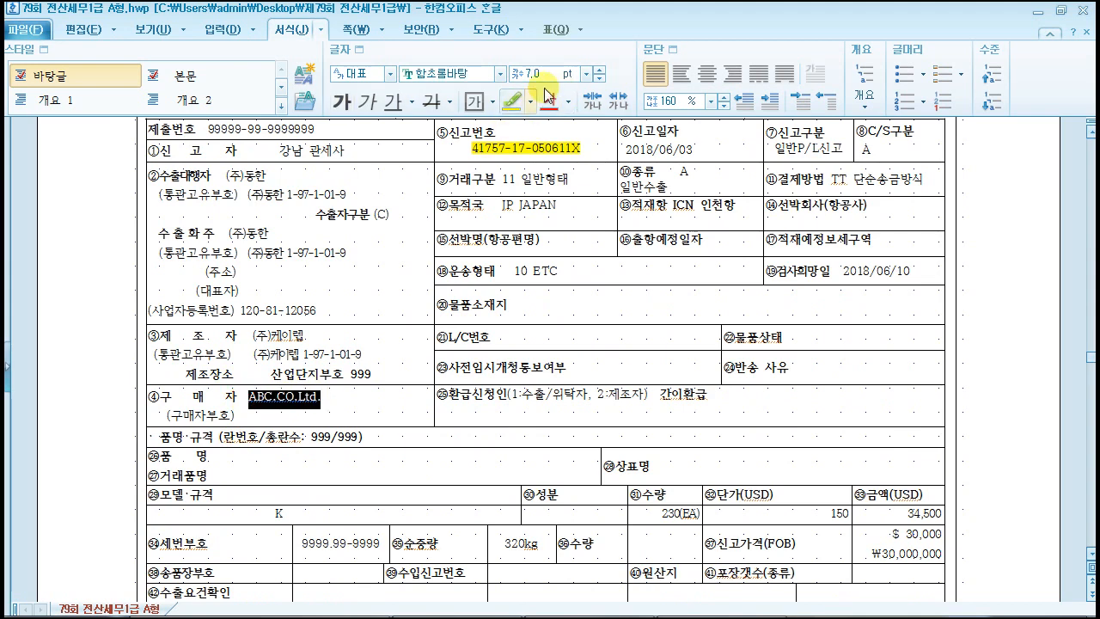
left_click(512, 100)
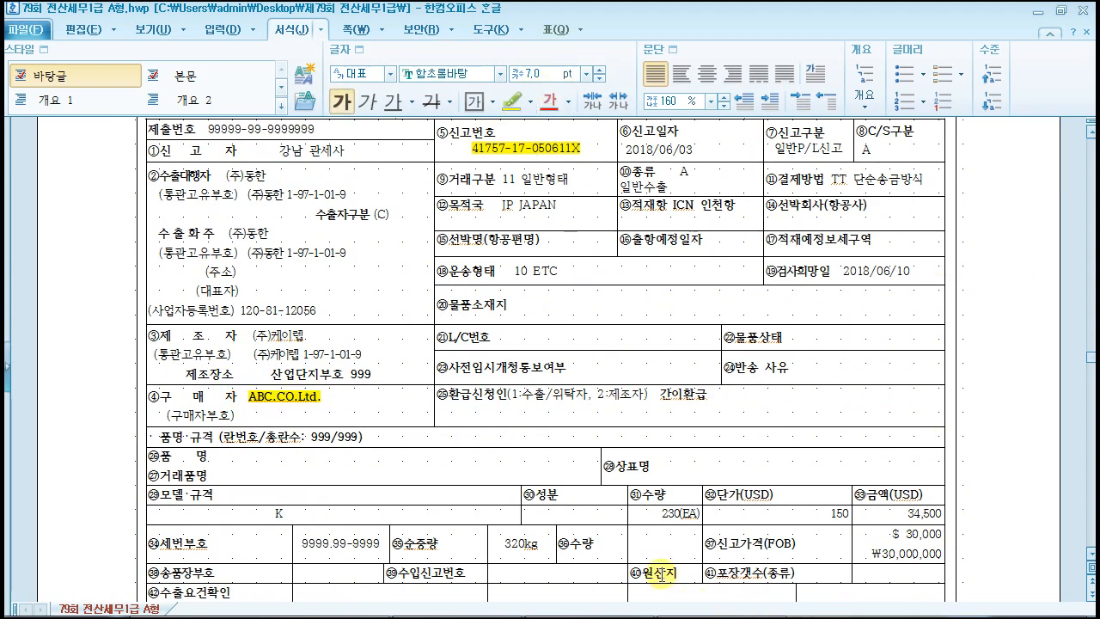
Switch to the 수출실적명세서, assign ABC.CO.LTD. as the first row's 거래처, and save the form.
left_click(708, 599)
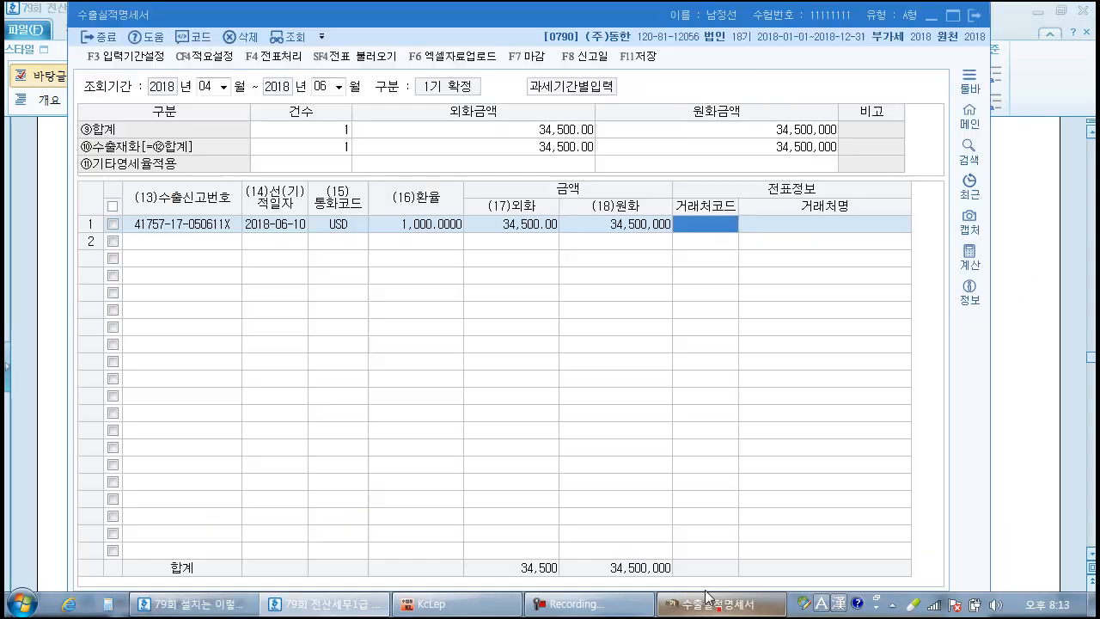
left_click(698, 215)
type("ㅁ")
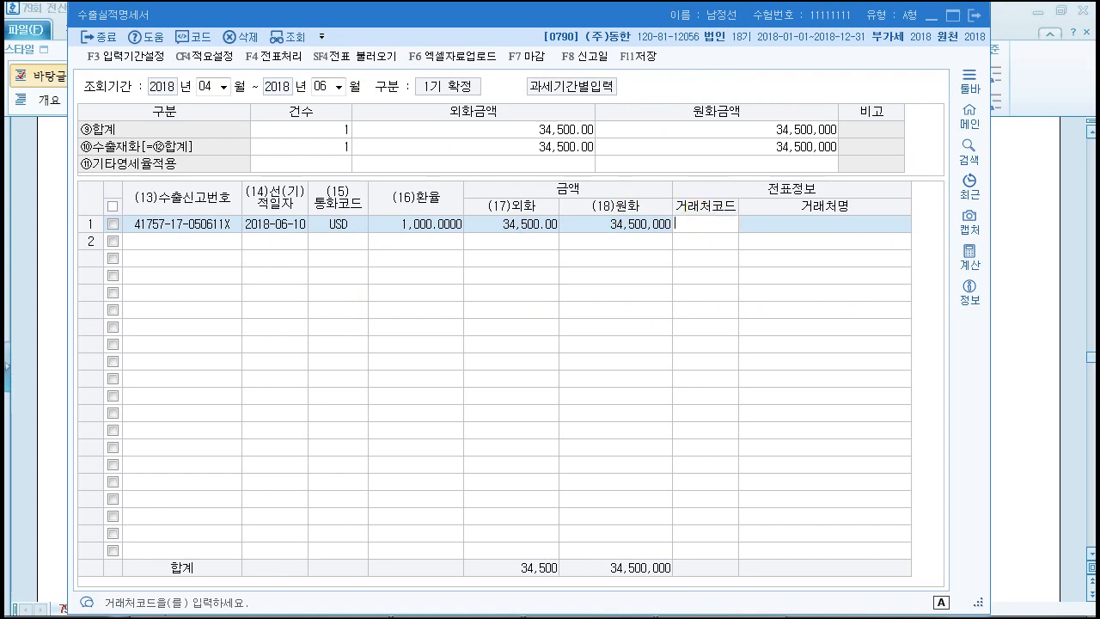
key("Return")
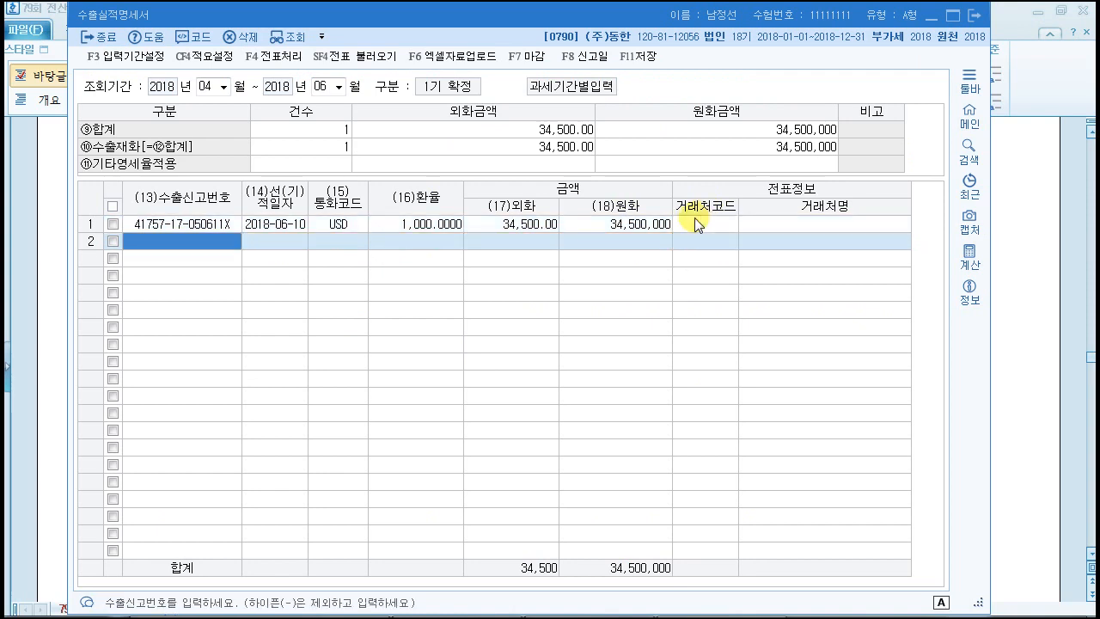
left_click(712, 225)
double_click(712, 225)
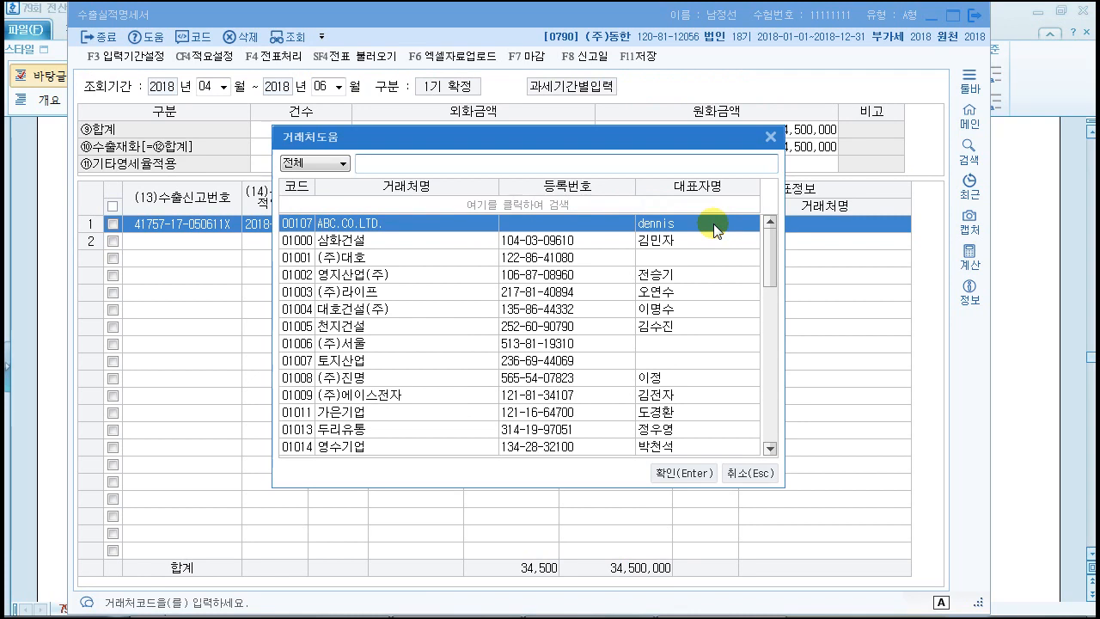
type("a")
key("Return")
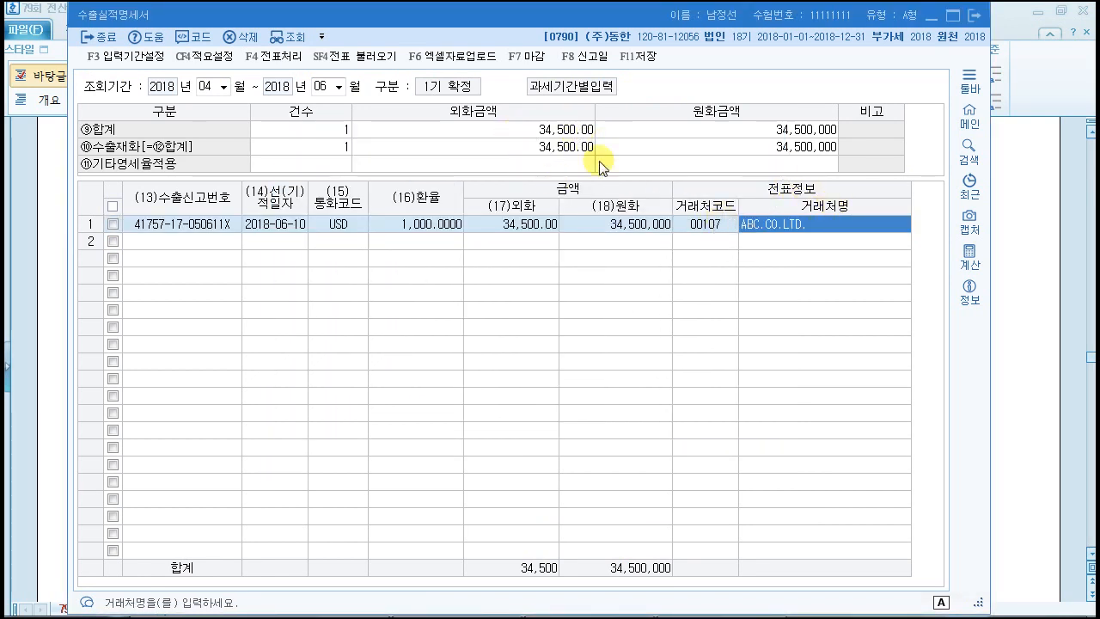
left_click(634, 60)
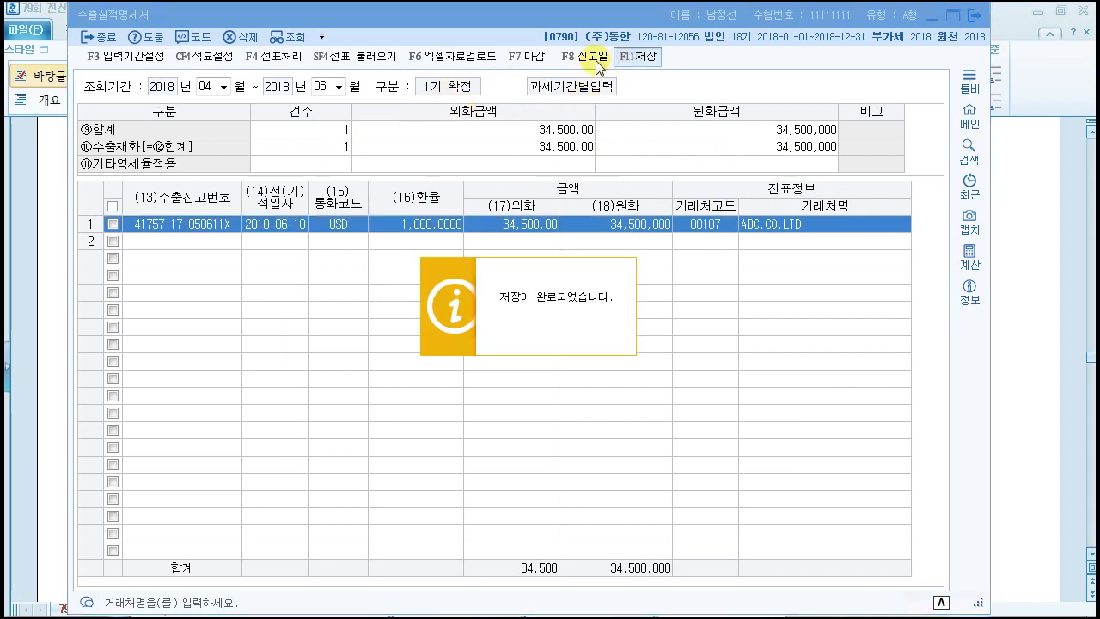
Select the ABC.CO.LTD. row for 전표처리 and confirm its transfer from the 수출실적명세서 as type 16.수출.
left_click(295, 57)
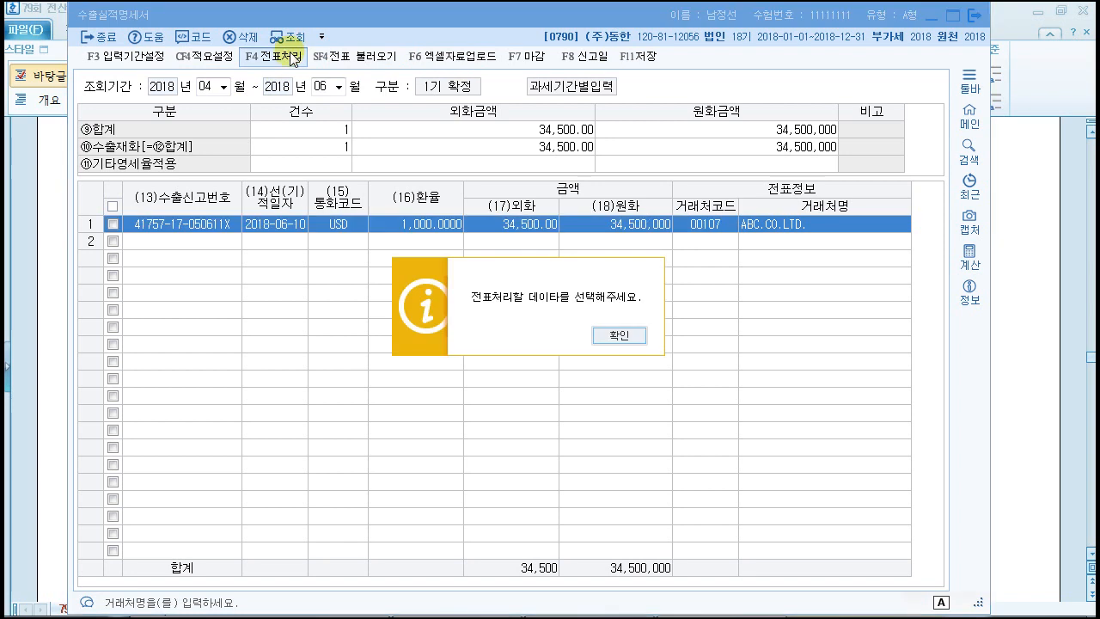
left_click(599, 336)
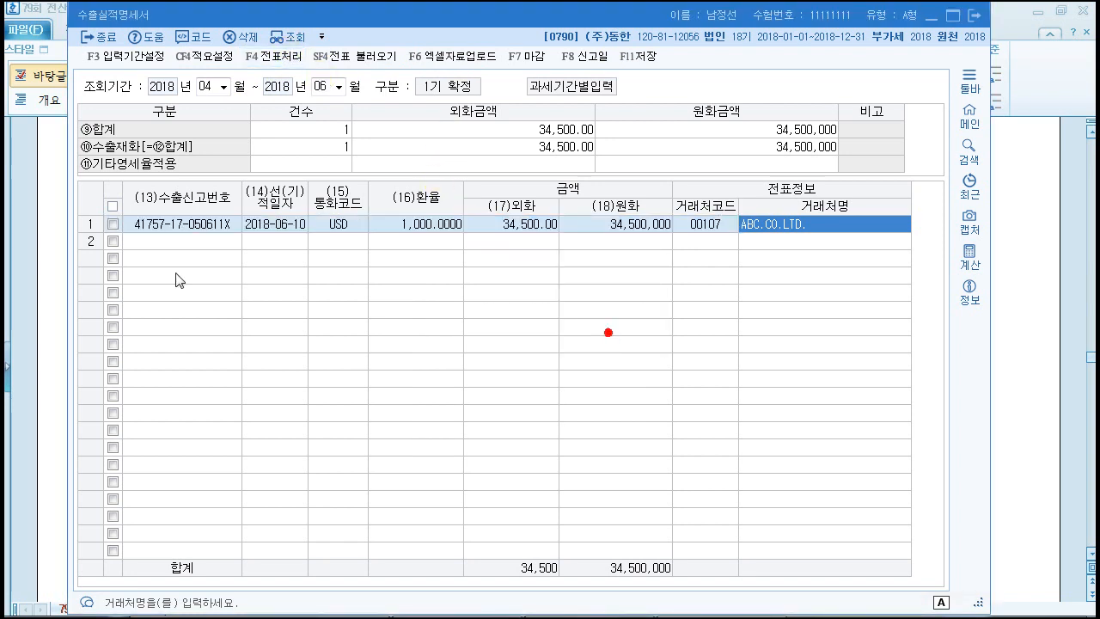
left_click(113, 224)
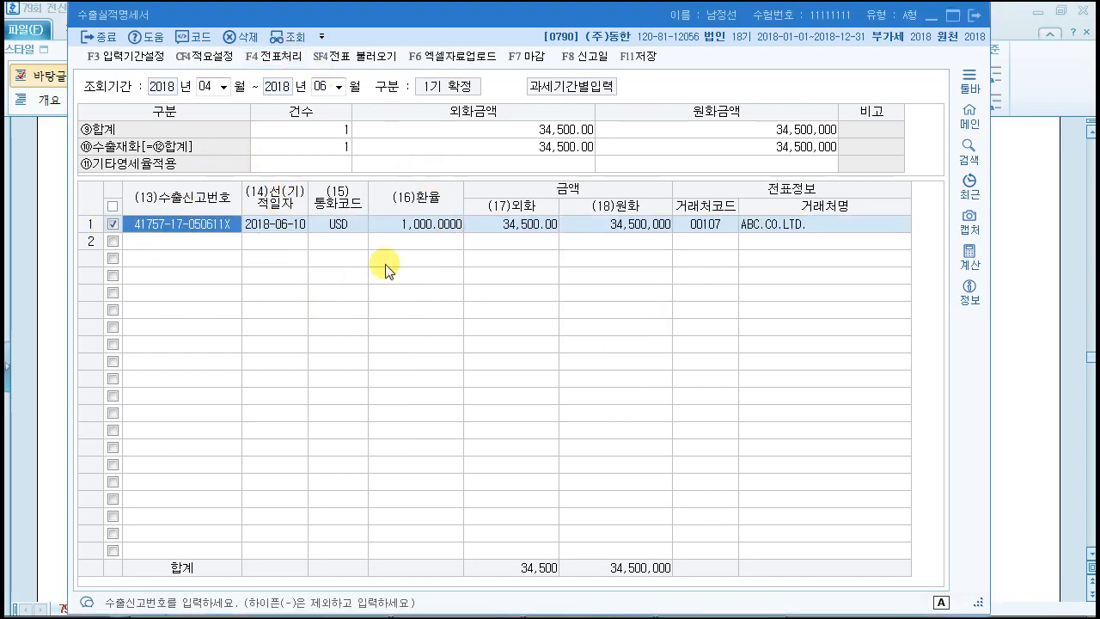
left_click(280, 58)
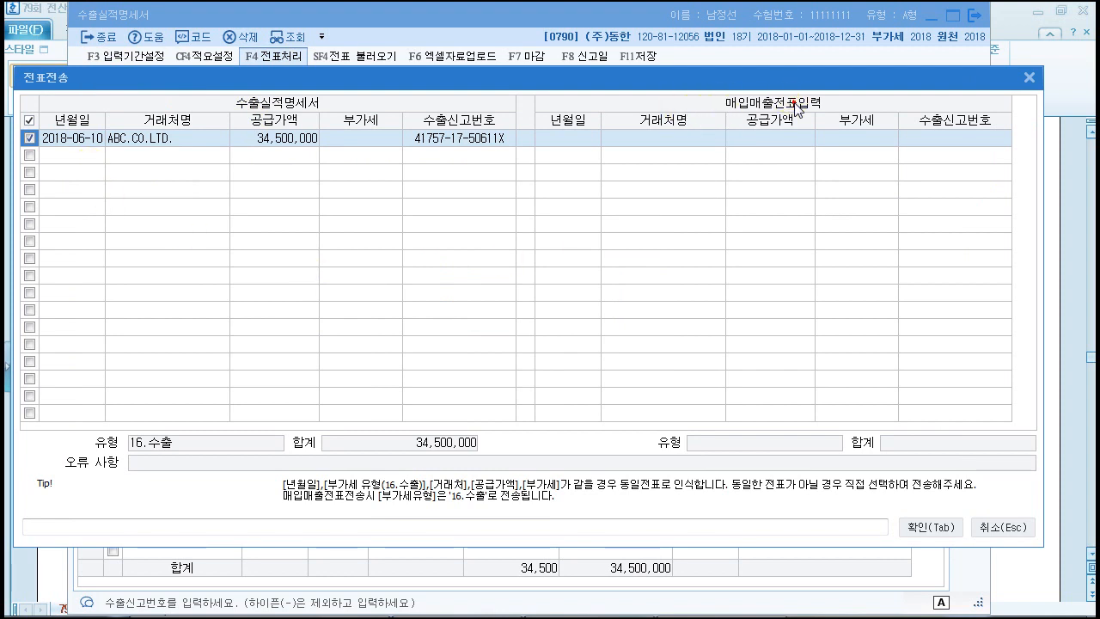
left_click(929, 527)
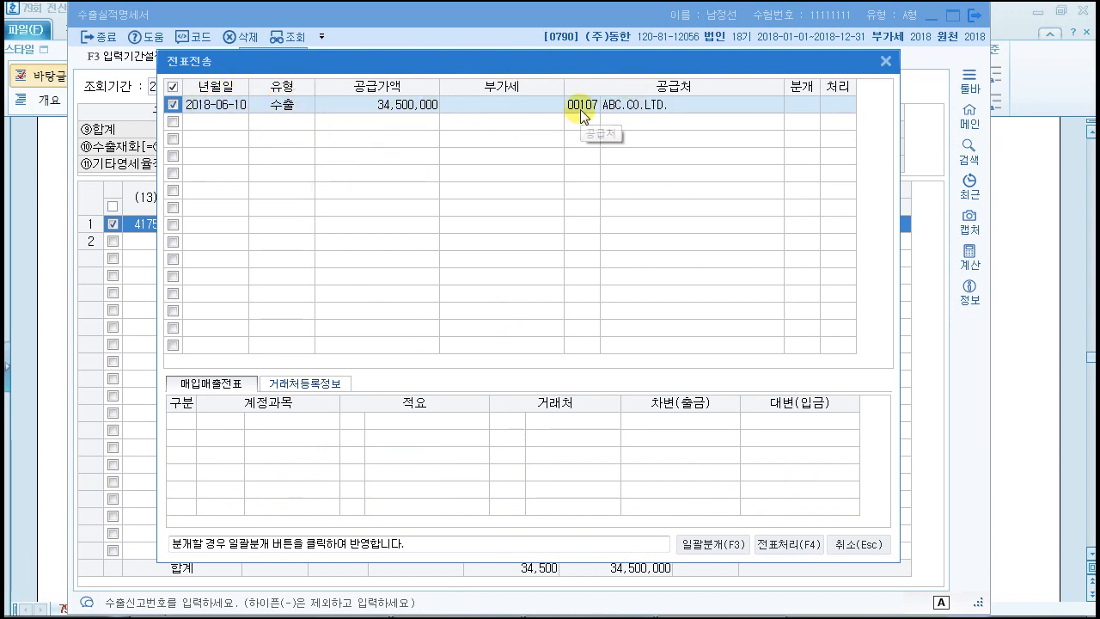
Run 일괄분개 on the 2018-06-10 수출 entry with journal type 2.외상.
left_click(738, 546)
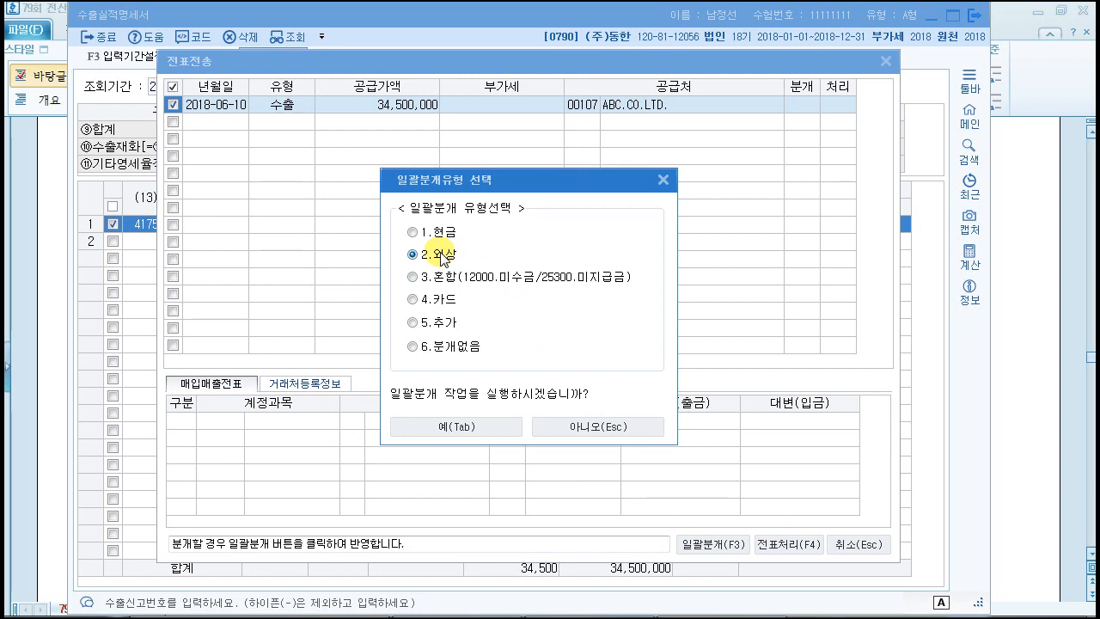
left_click(466, 425)
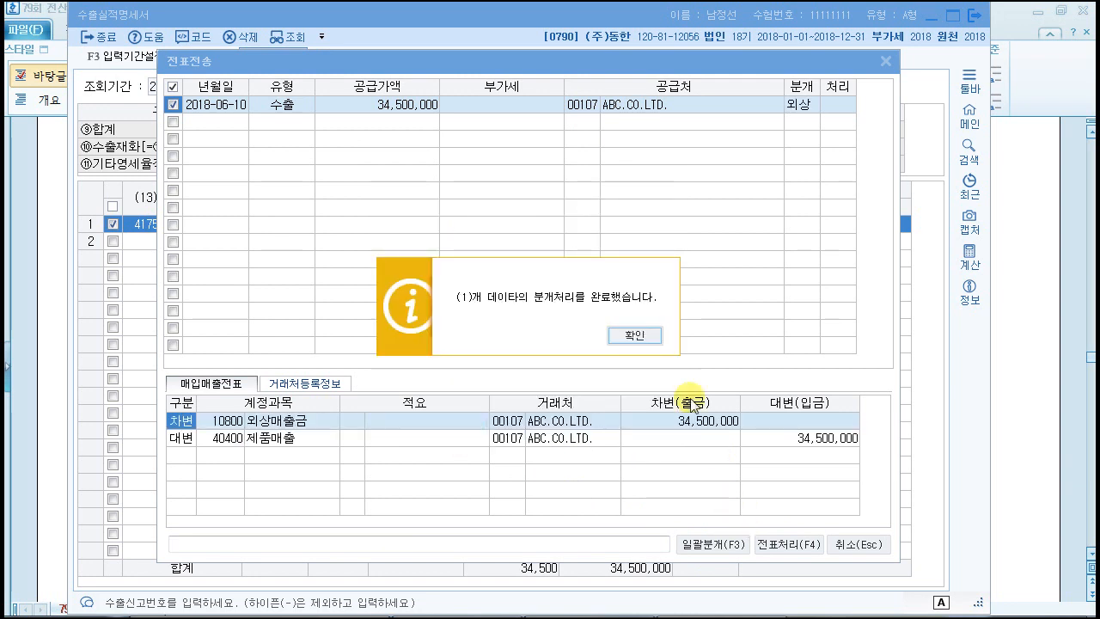
left_click(645, 337)
Process the journalized 수출 entry into the 매입매출전표 and close the 전표전송 window.
left_click(795, 545)
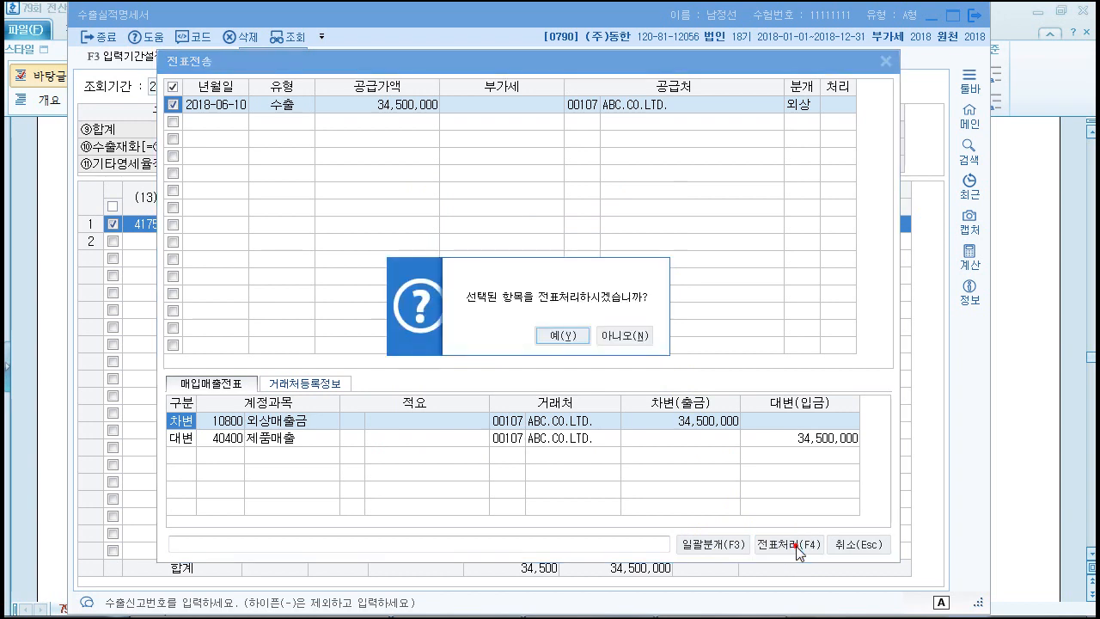
left_click(557, 336)
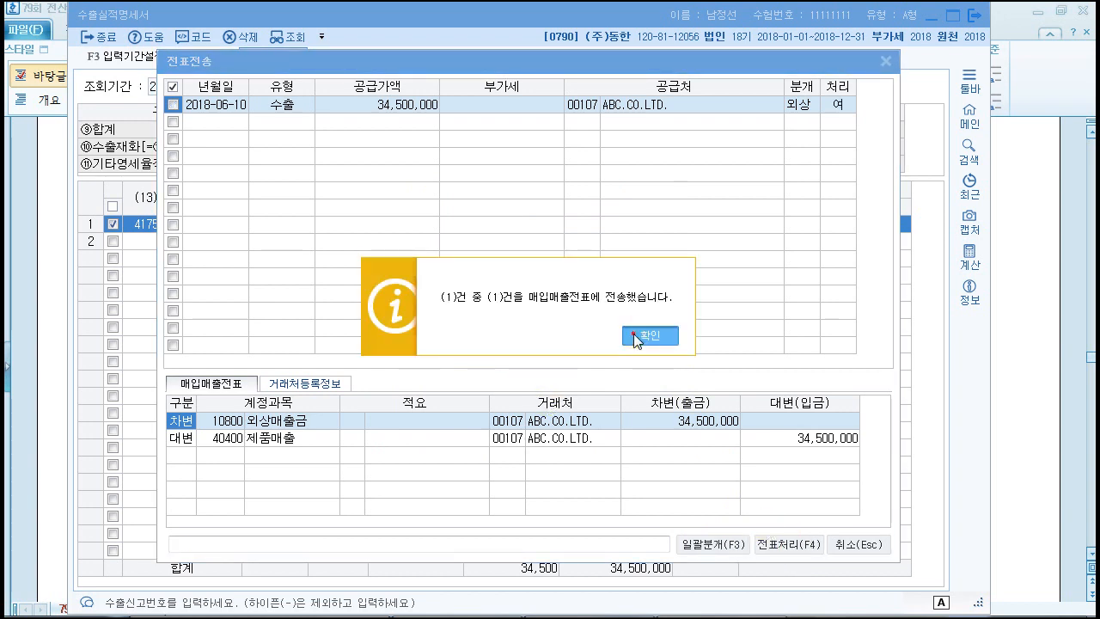
left_click(636, 335)
left_click(857, 548)
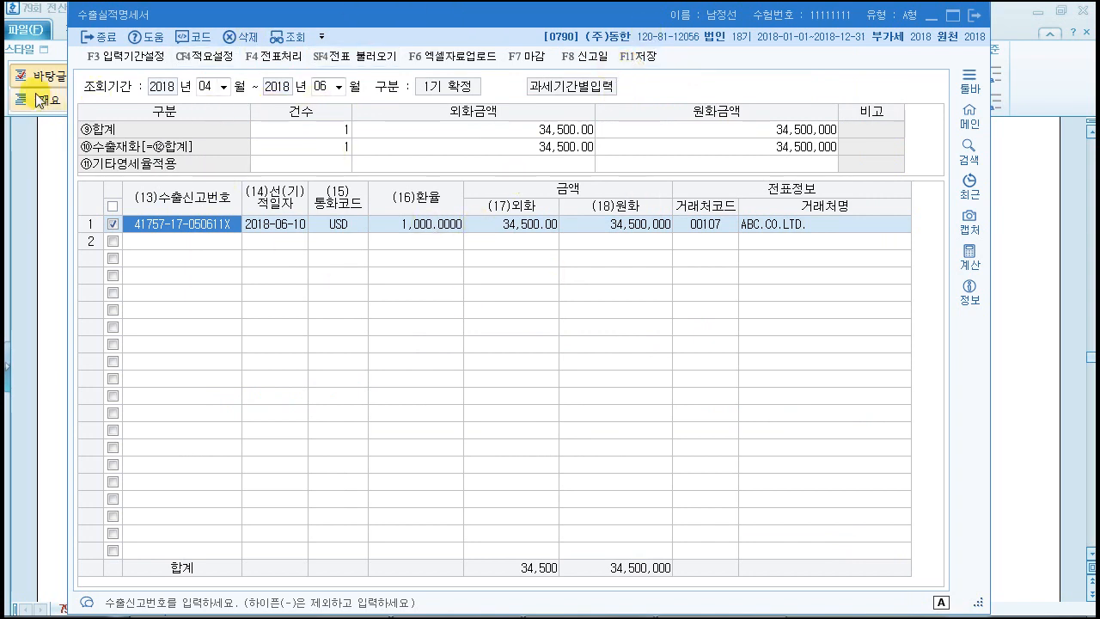
Exit the 수출실적명세서, open 매입매출전표입력 for 2018-06-10, and select the 수출 slip's 유형.
left_click(95, 39)
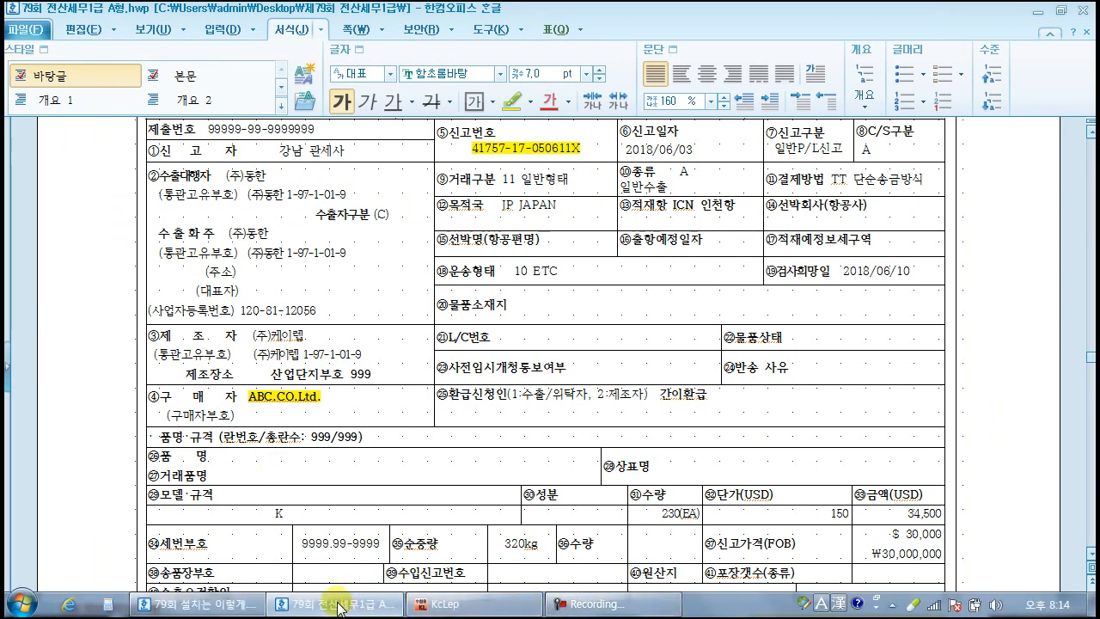
left_click(443, 604)
left_click(138, 39)
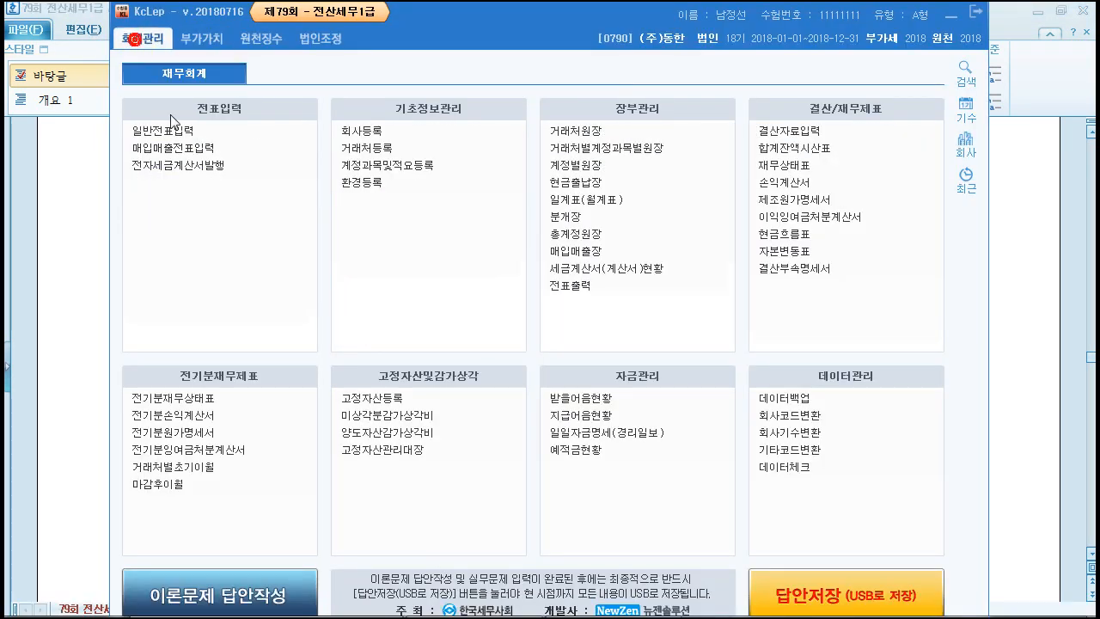
left_click(179, 149)
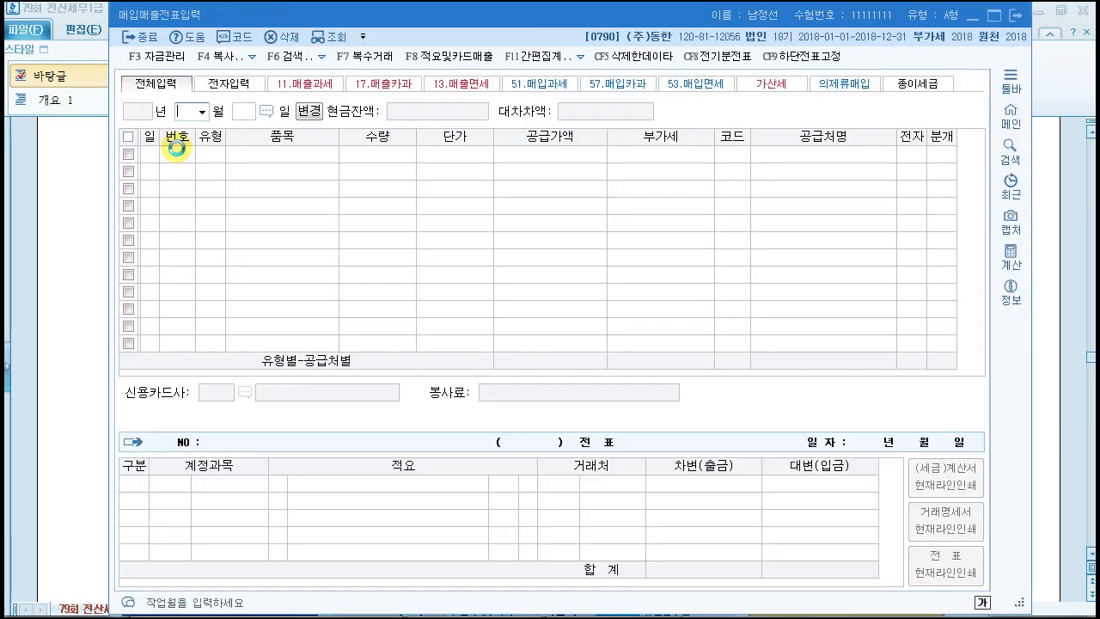
type("10")
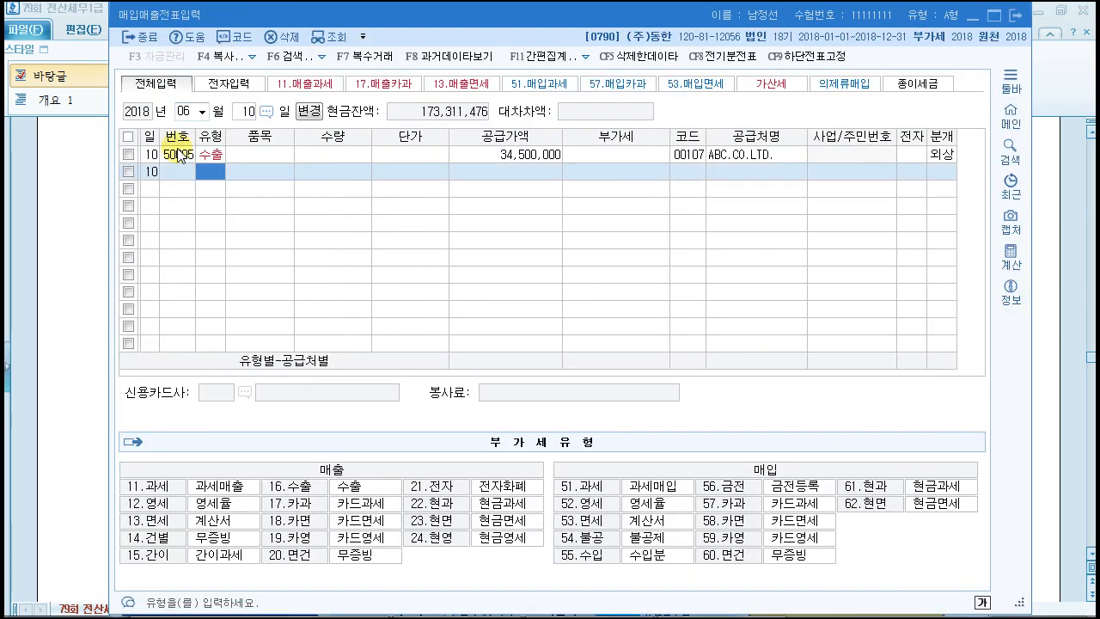
left_click(214, 156)
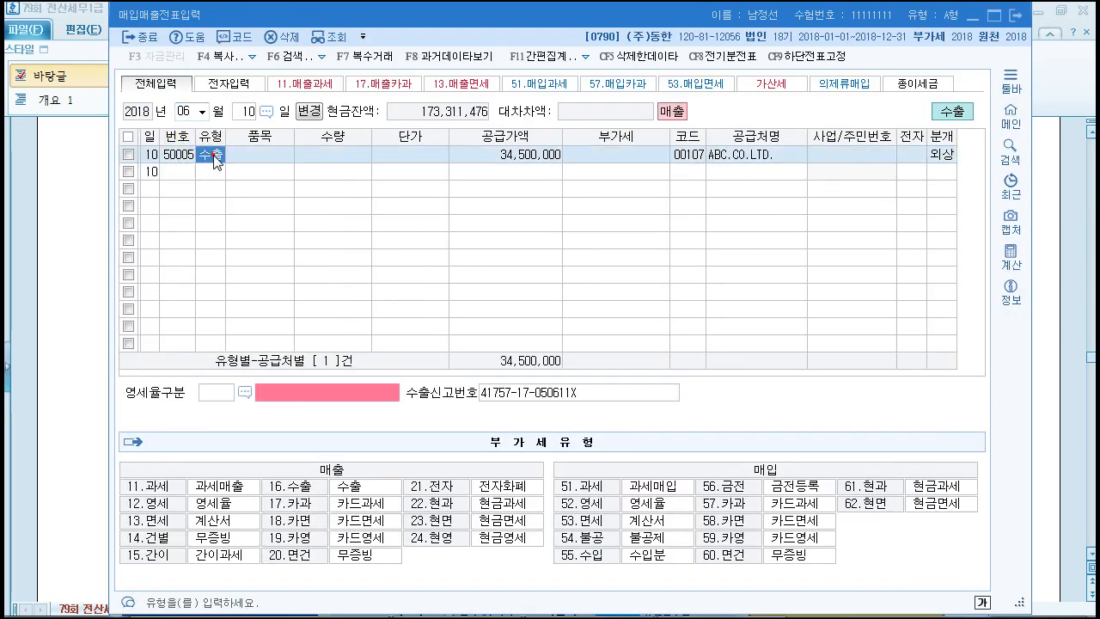
Compare the slip's 품목, 수량 and 단가 fields with the export declaration's 품명, 수량 and 단가 in the exam document.
left_click(277, 157)
key("Return")
key("Return")
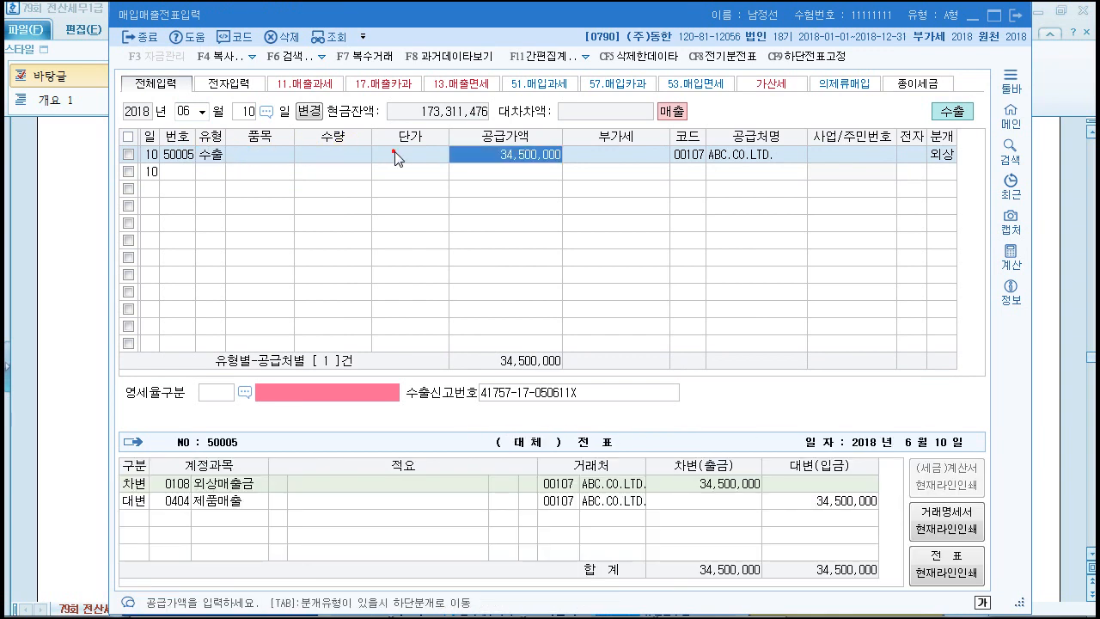
left_click(278, 156)
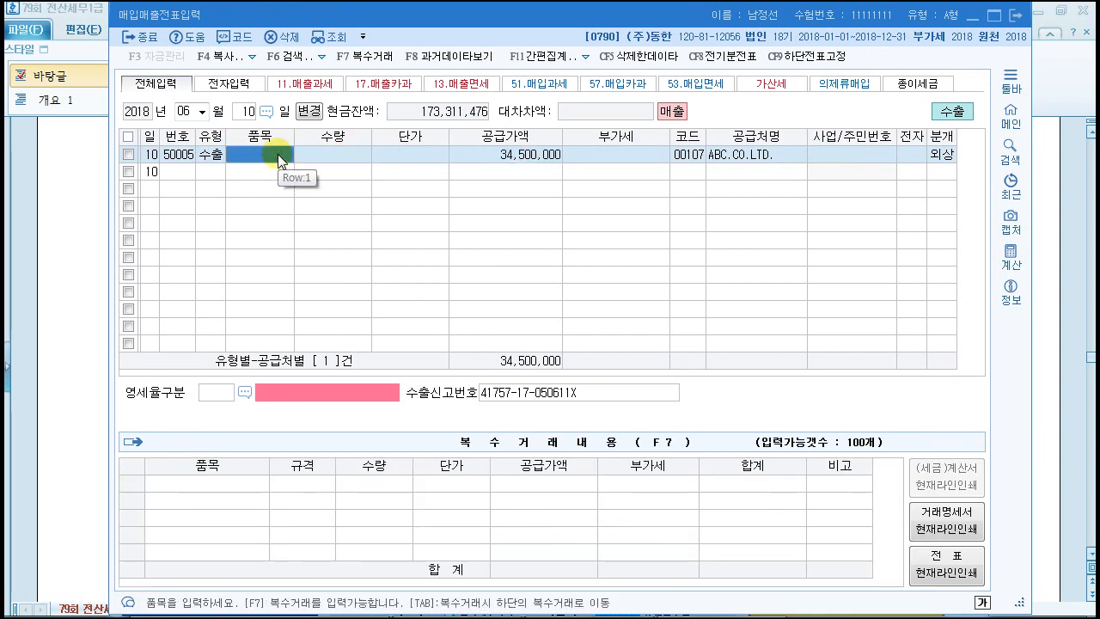
left_click(1055, 389)
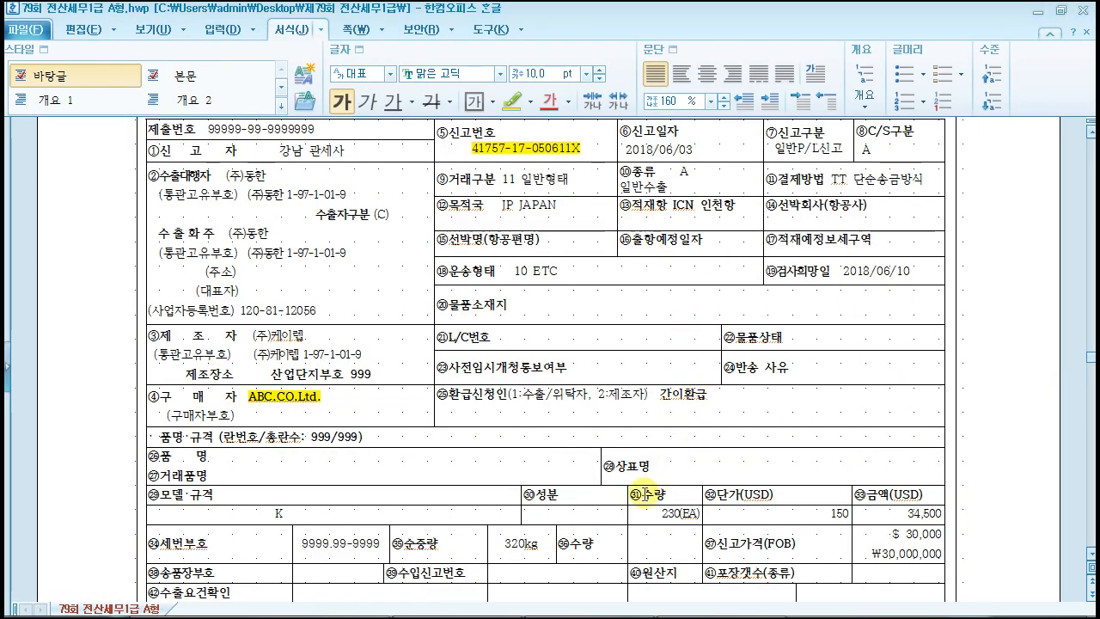
left_click(655, 516)
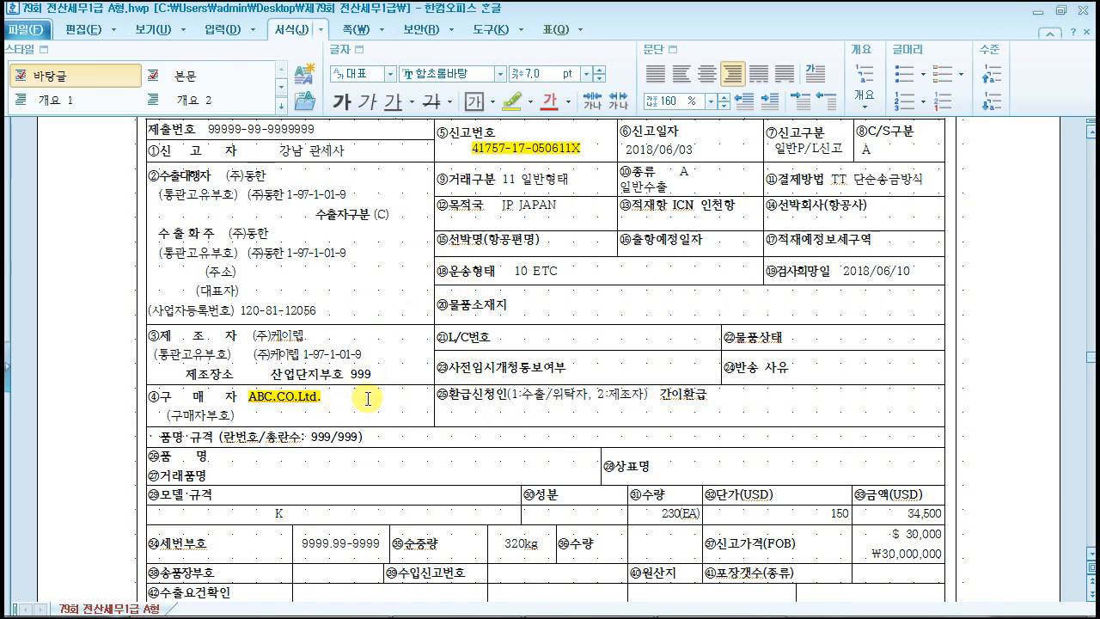
left_click(231, 461)
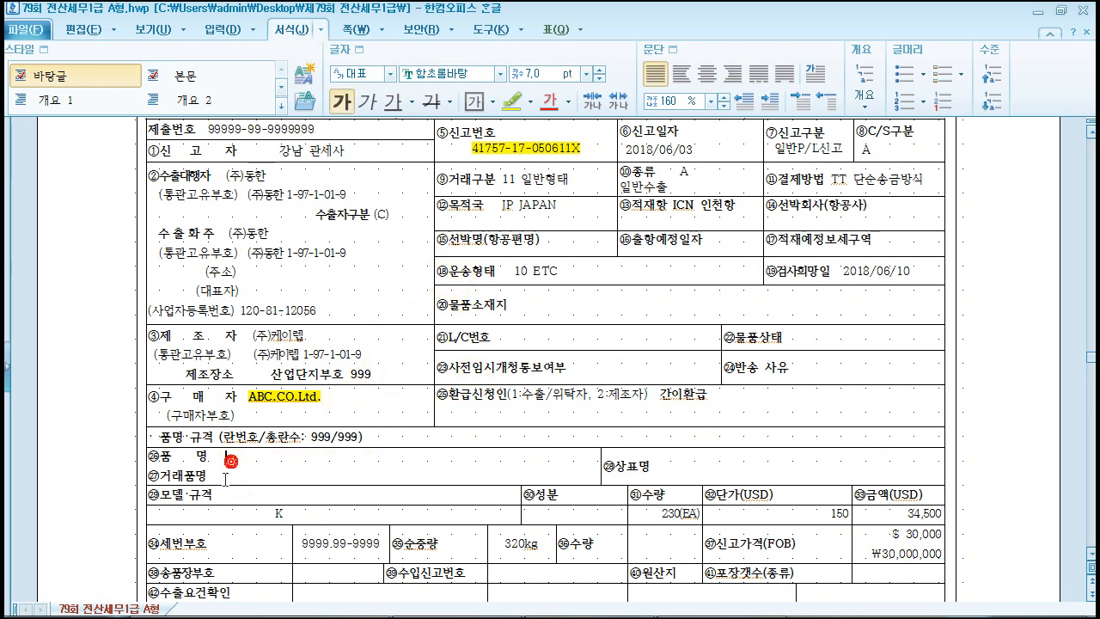
left_click_drag(661, 516, 694, 516)
left_click_drag(824, 514, 849, 514)
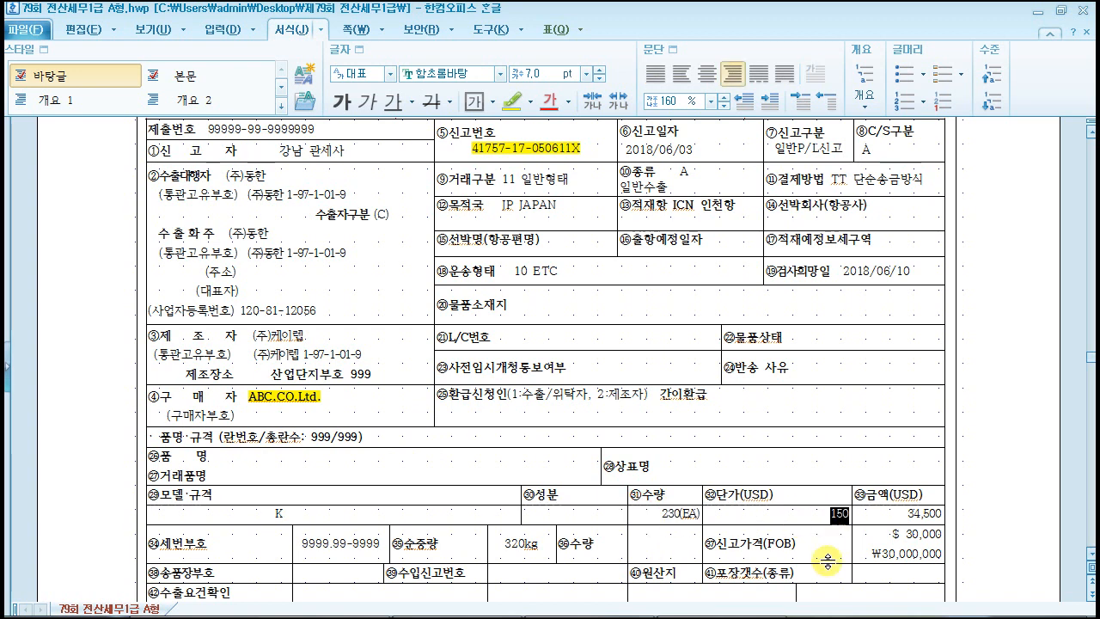
Switch back to 매입매출전표입력 and set the ABC.CO.LTD. slip's 영세율구분 to 1 직접수출(대행수출 포함).
left_click(722, 606)
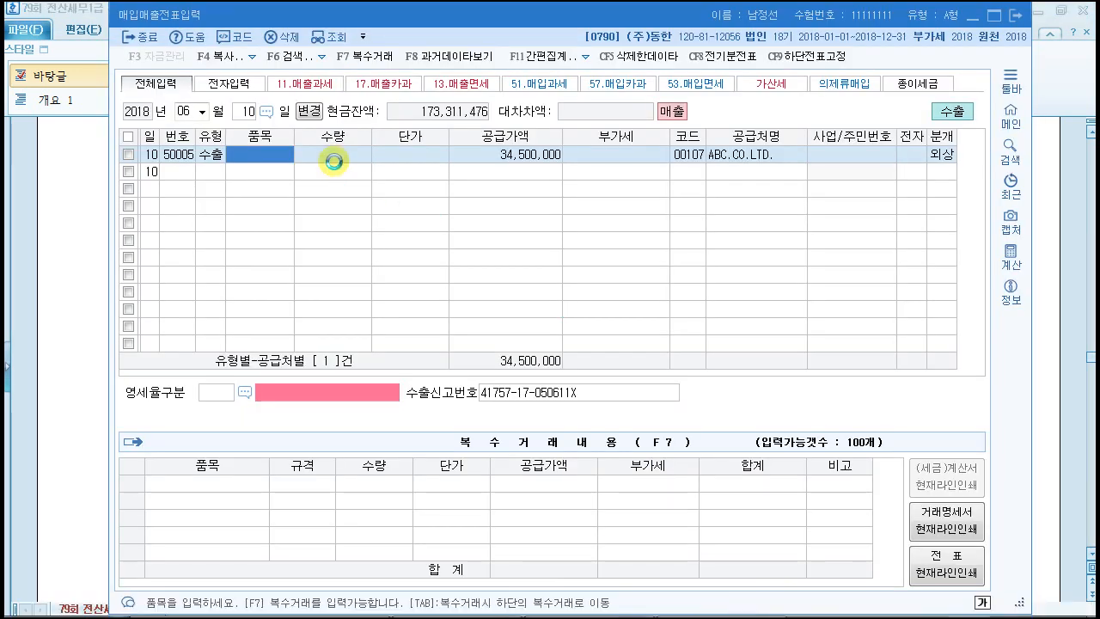
left_click(332, 159)
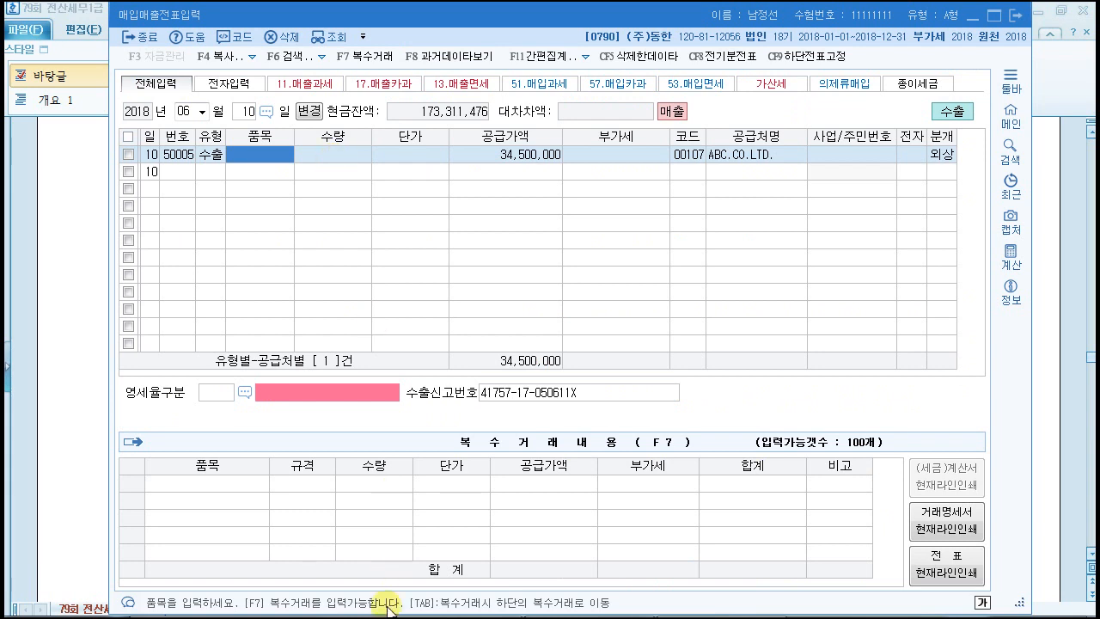
left_click(350, 155)
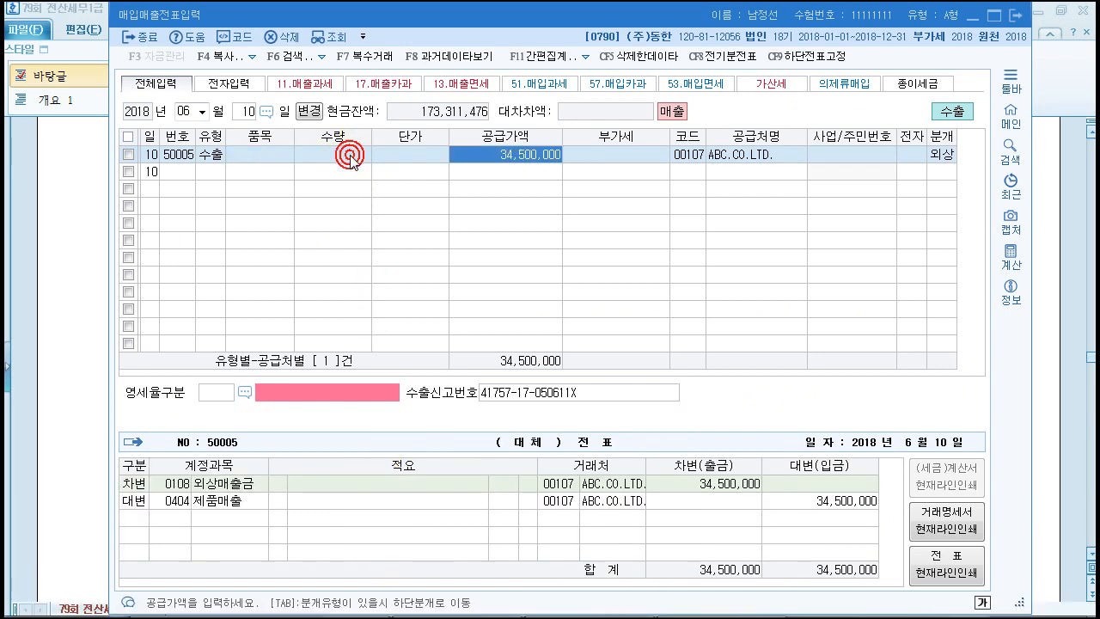
left_click(216, 154)
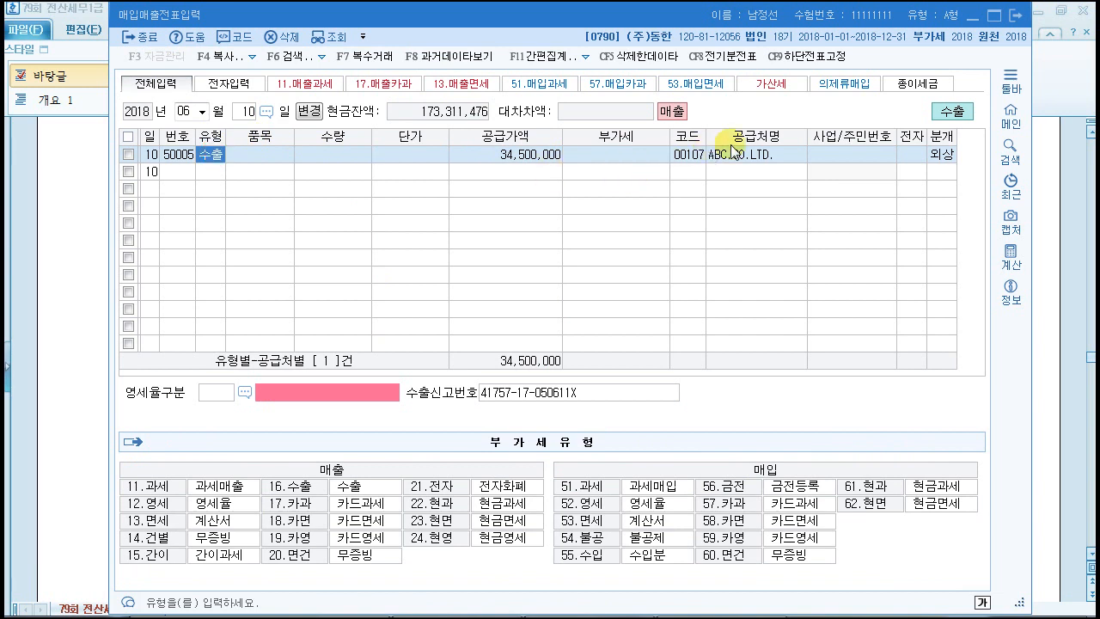
left_click(698, 153)
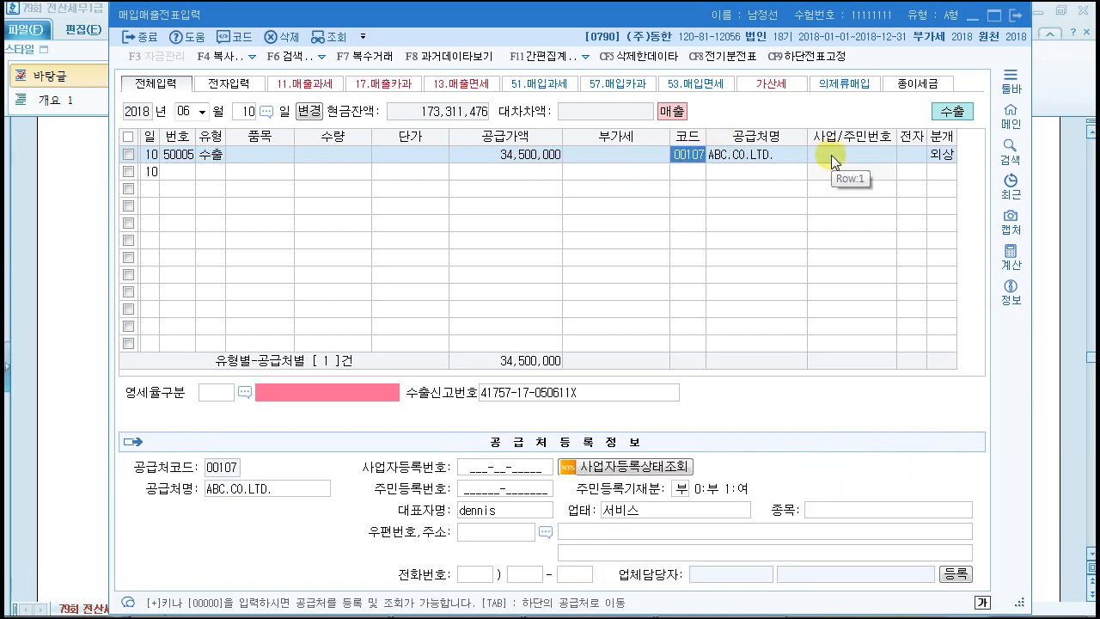
left_click(832, 155)
left_click(245, 392)
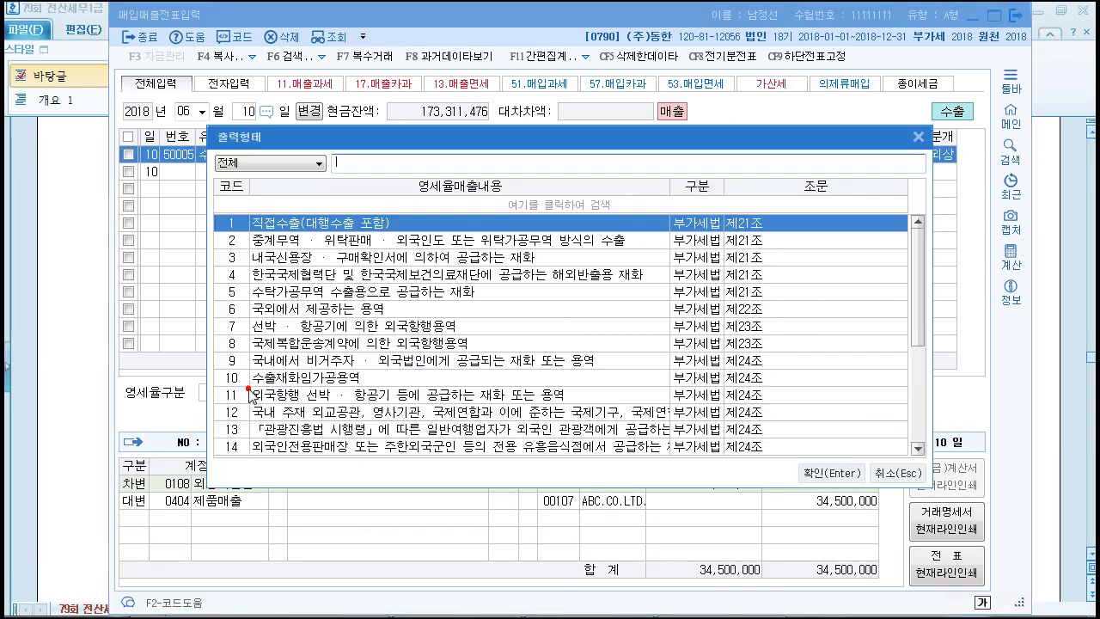
double_click(297, 221)
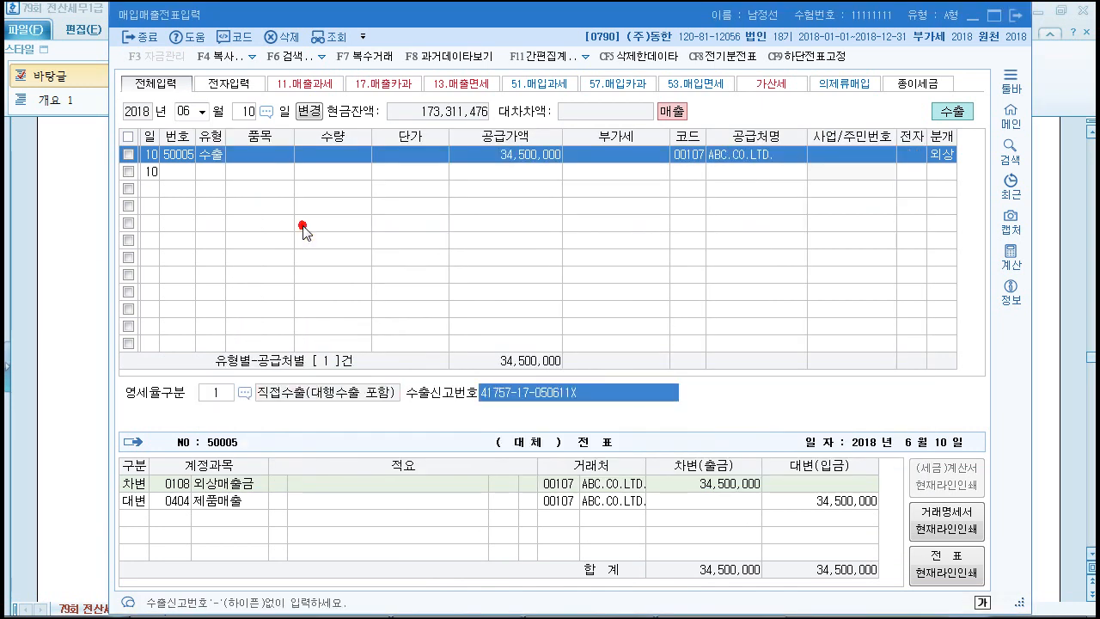
key("Return")
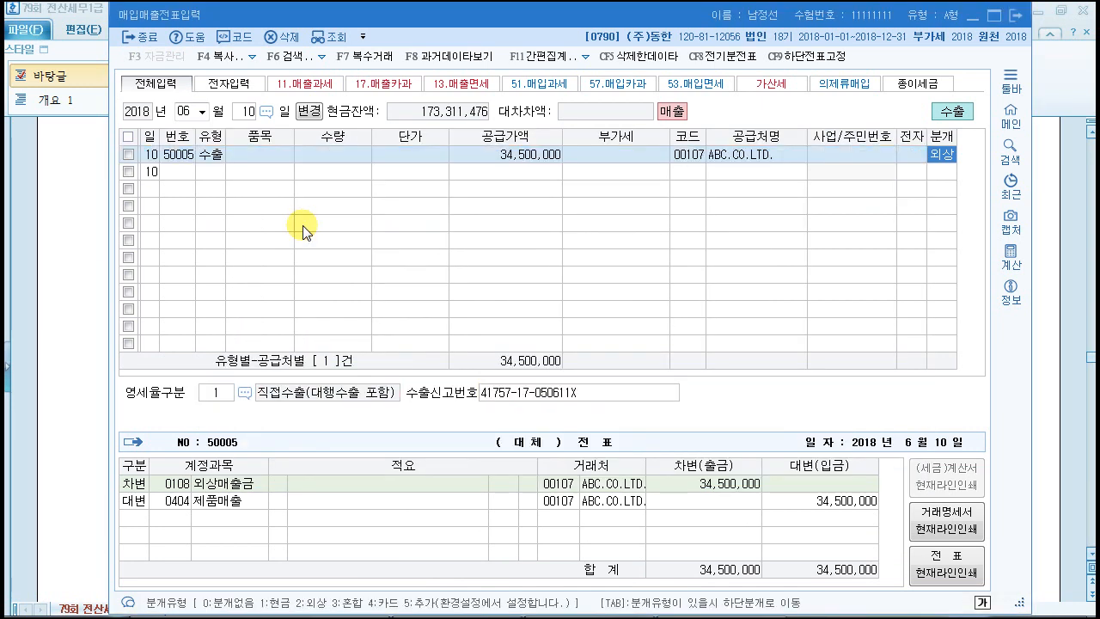
key("Return")
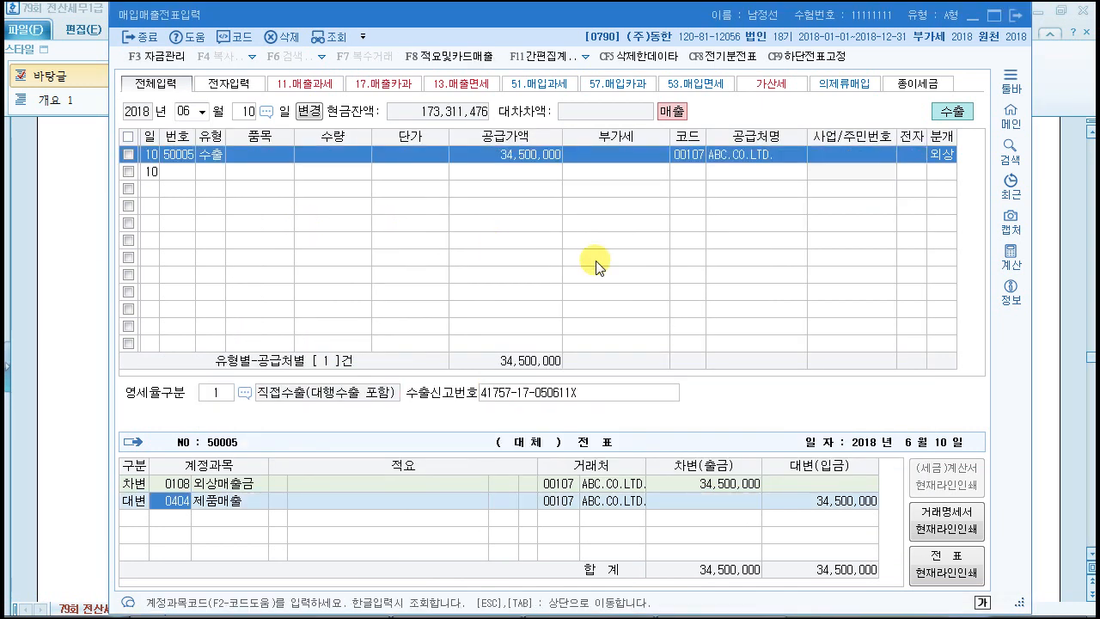
Review the slip's 수출신고번호, 유형, 공급처명 and 공급가액, and exit the entered slip.
left_click(487, 395)
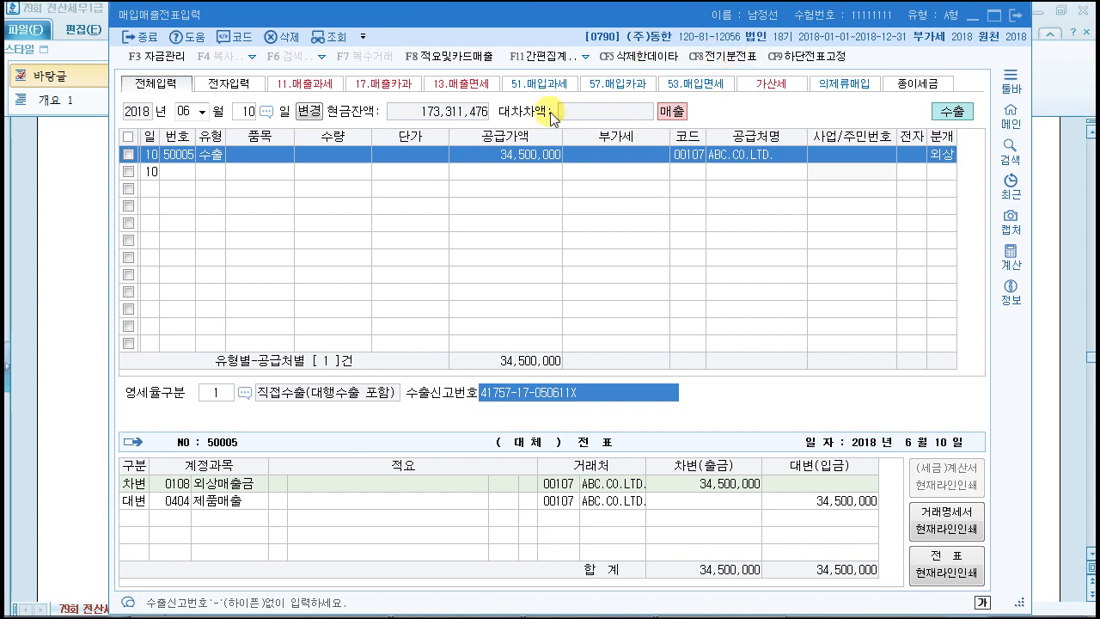
left_click(286, 152)
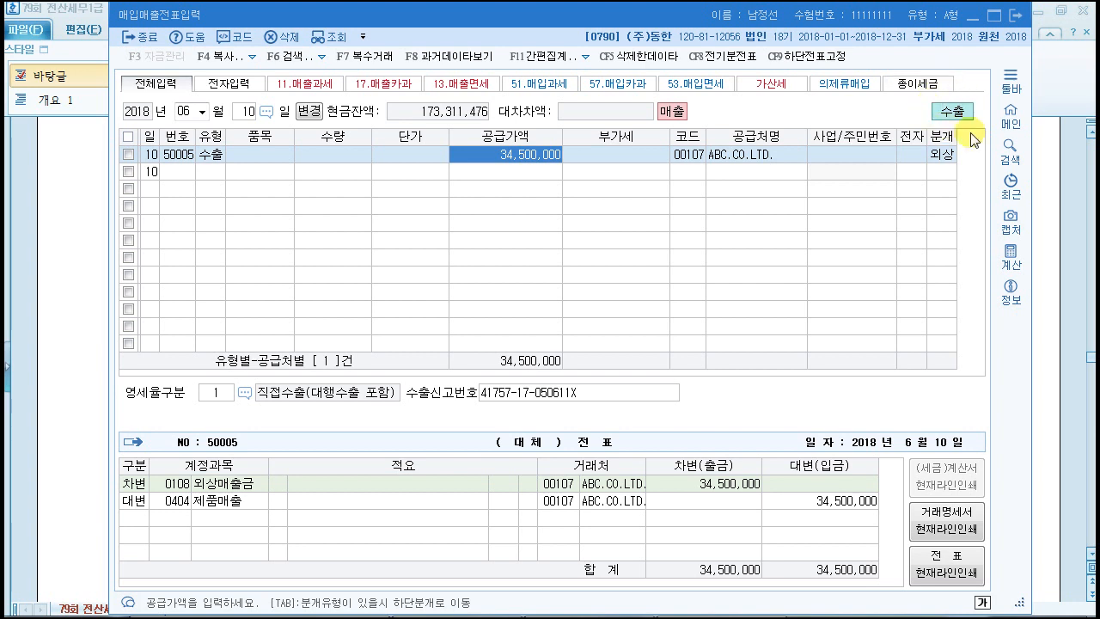
left_click(211, 156)
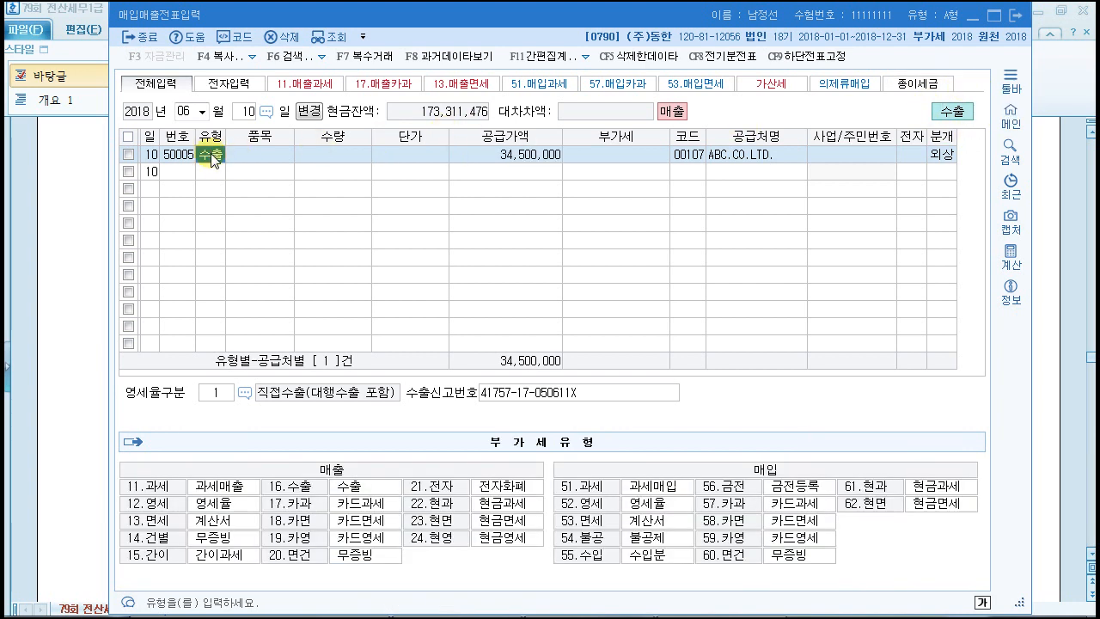
left_click(744, 155)
left_click(535, 156)
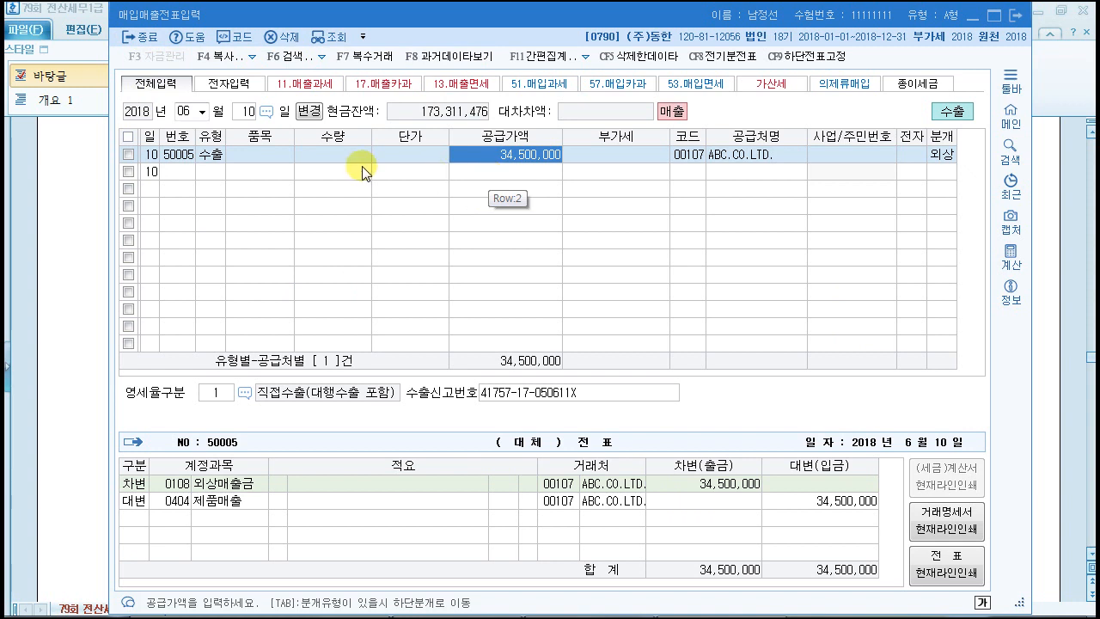
left_click(137, 41)
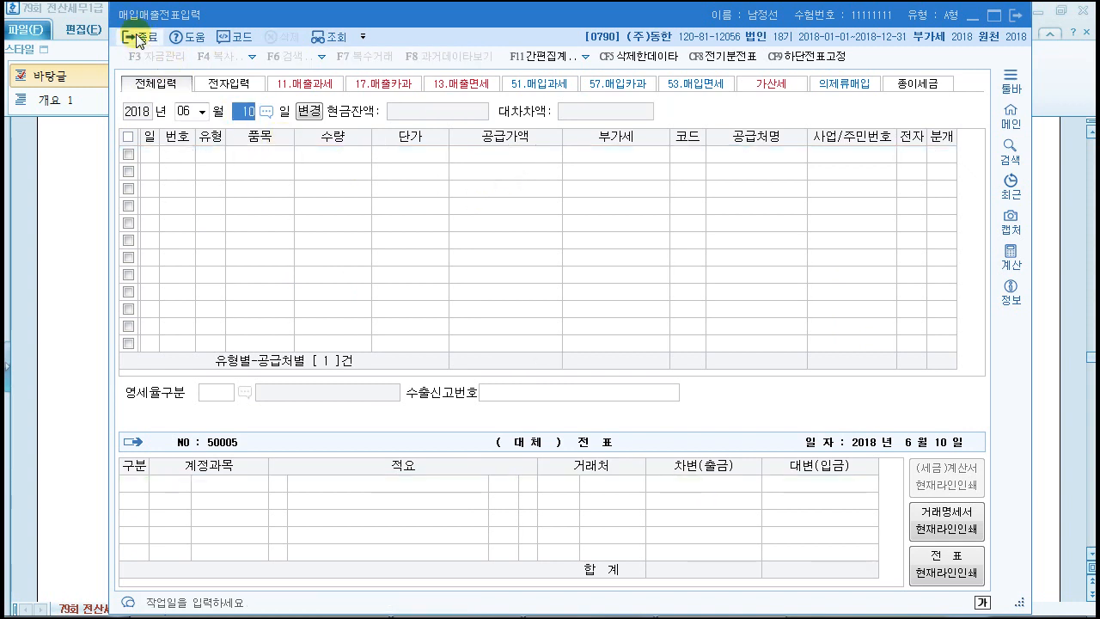
Switch to the exam document and examine question [2]'s 신고기간 and the ㈜홍콩 item's 부도발생일.
left_click(1003, 386)
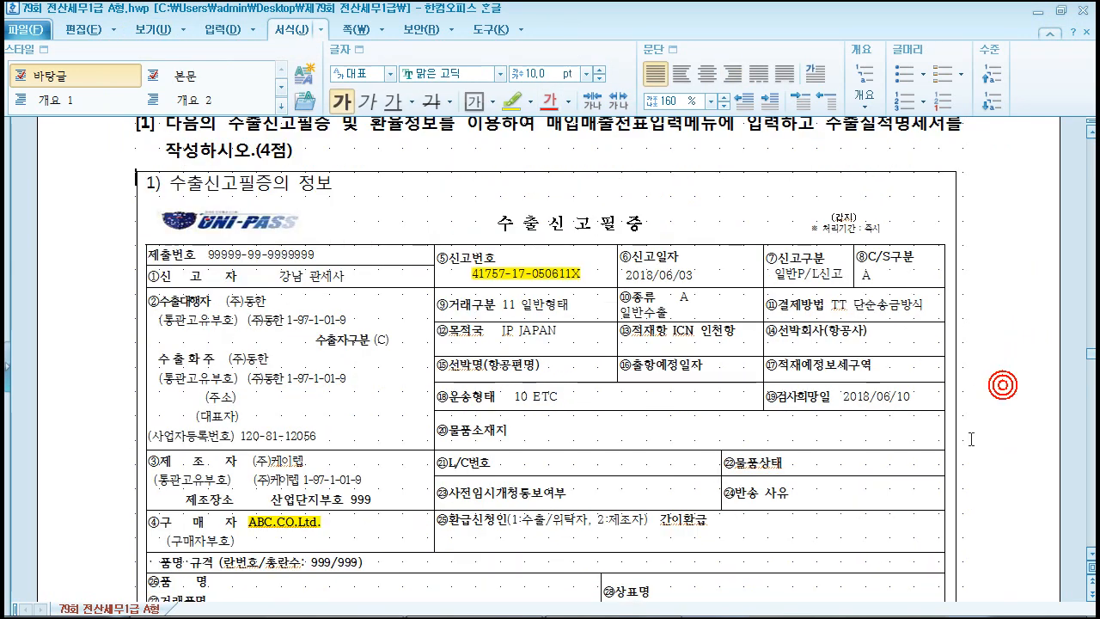
scroll(973, 442, "down", 10)
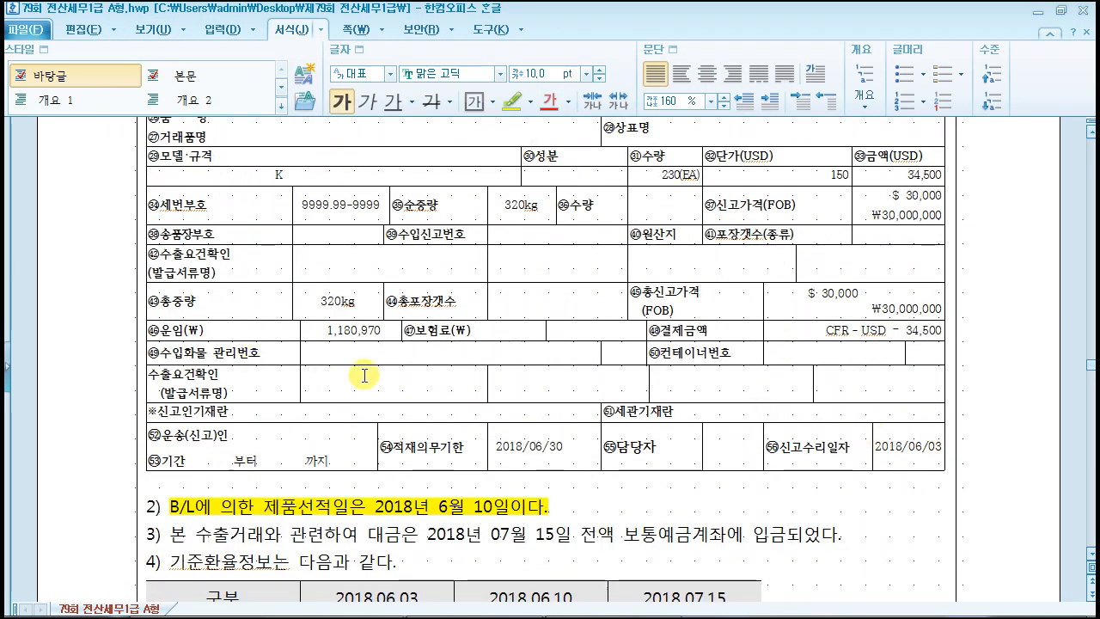
scroll(364, 376, "down", 15)
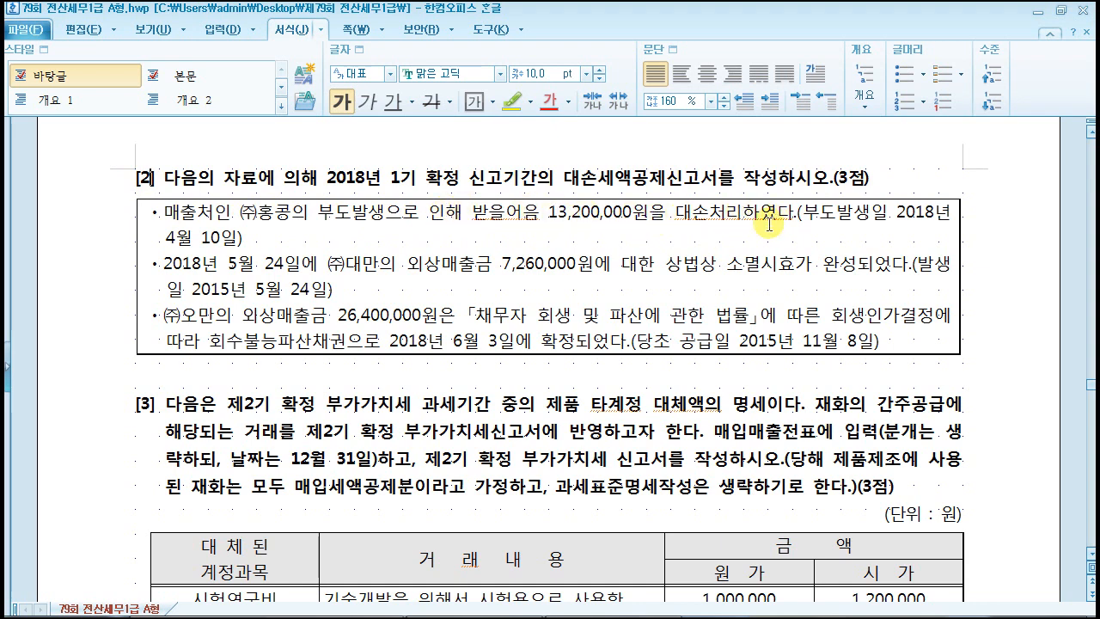
left_click_drag(382, 178, 460, 177)
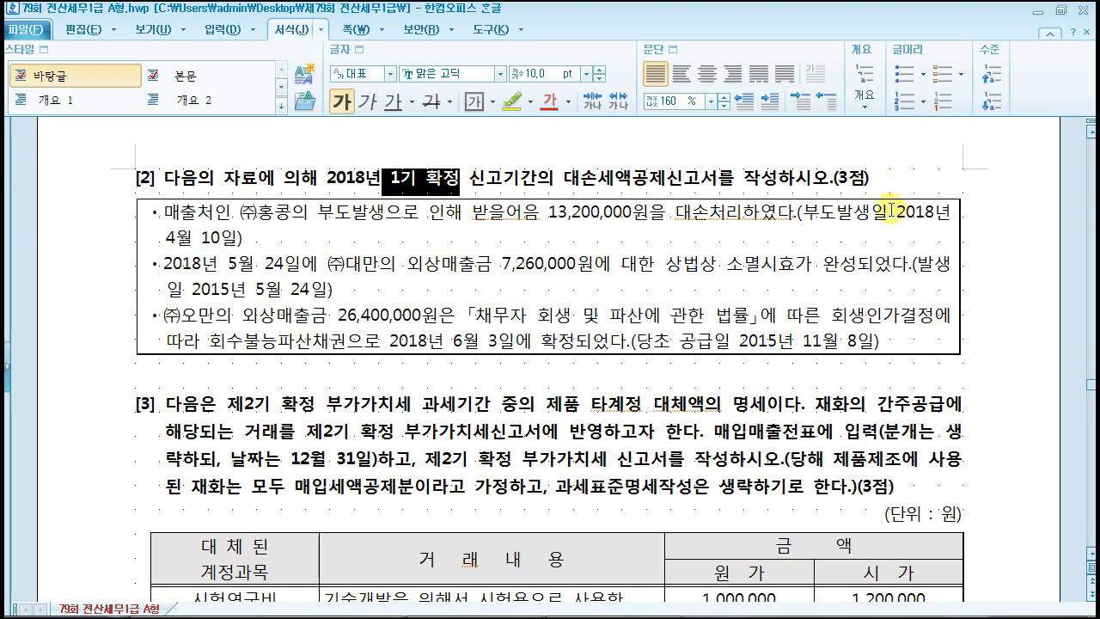
left_click_drag(896, 212, 242, 238)
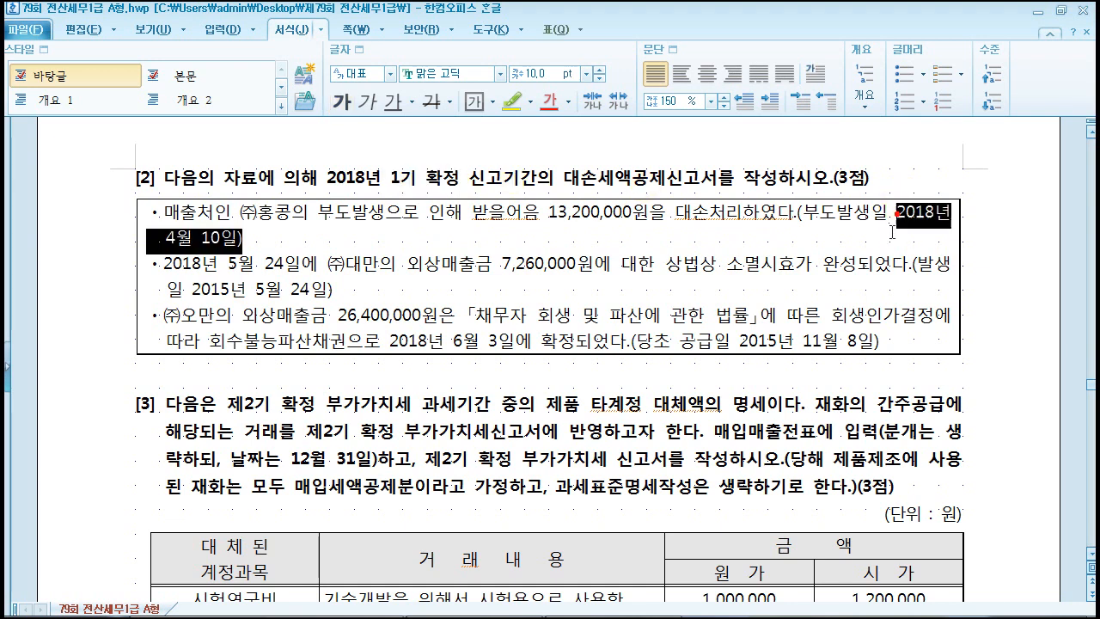
left_click(249, 238)
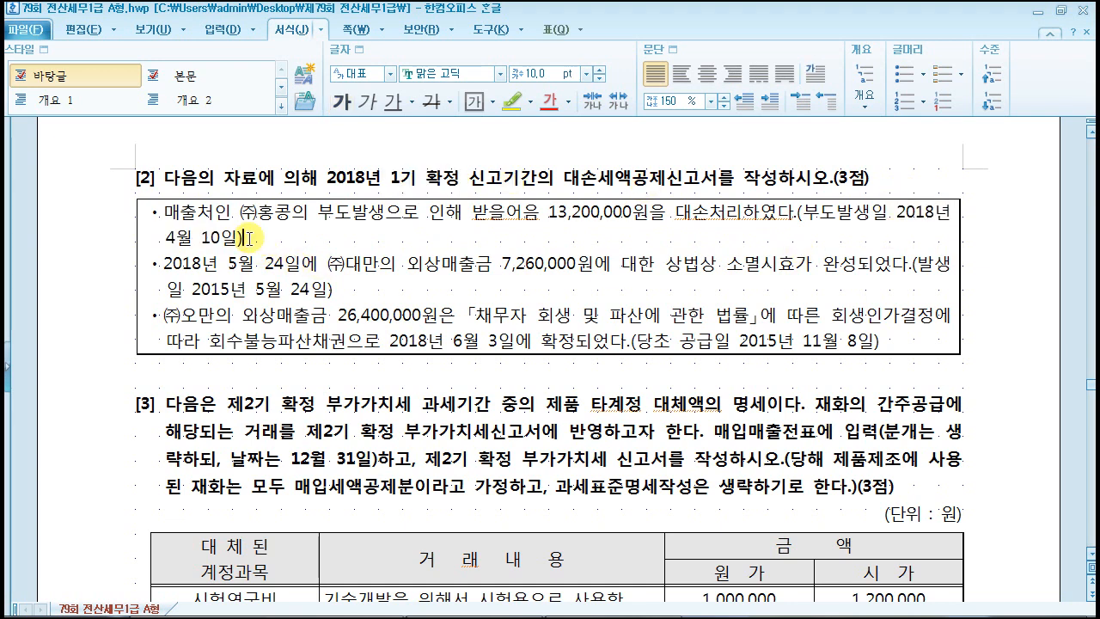
Strike through the ㈜홍콩 받을어음 item in question [2].
triple_click(152, 213)
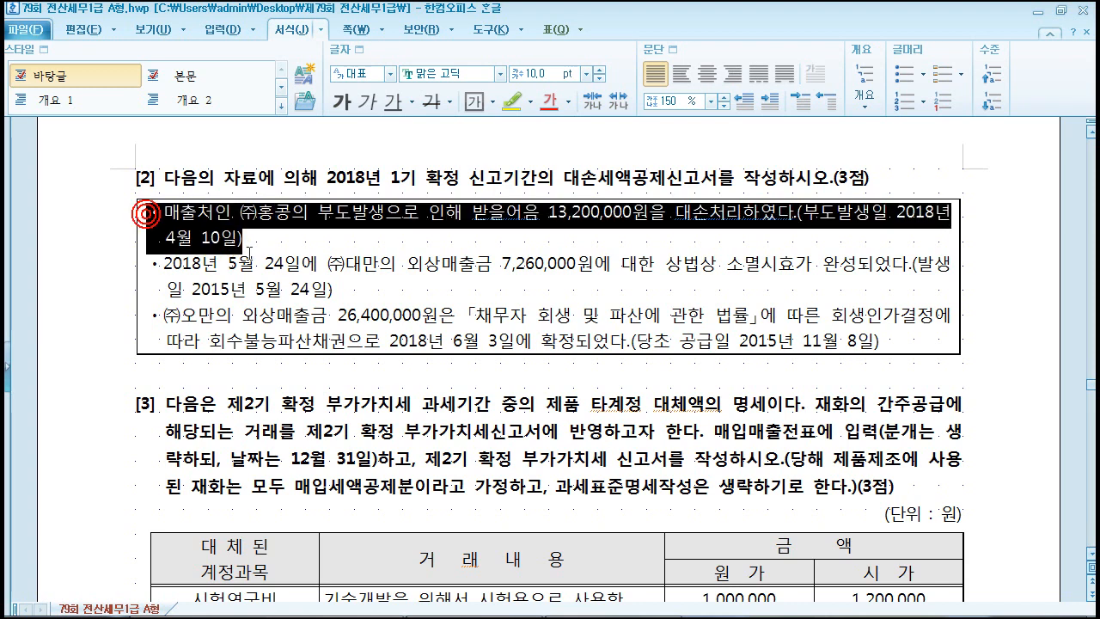
left_click(433, 101)
left_click(364, 234)
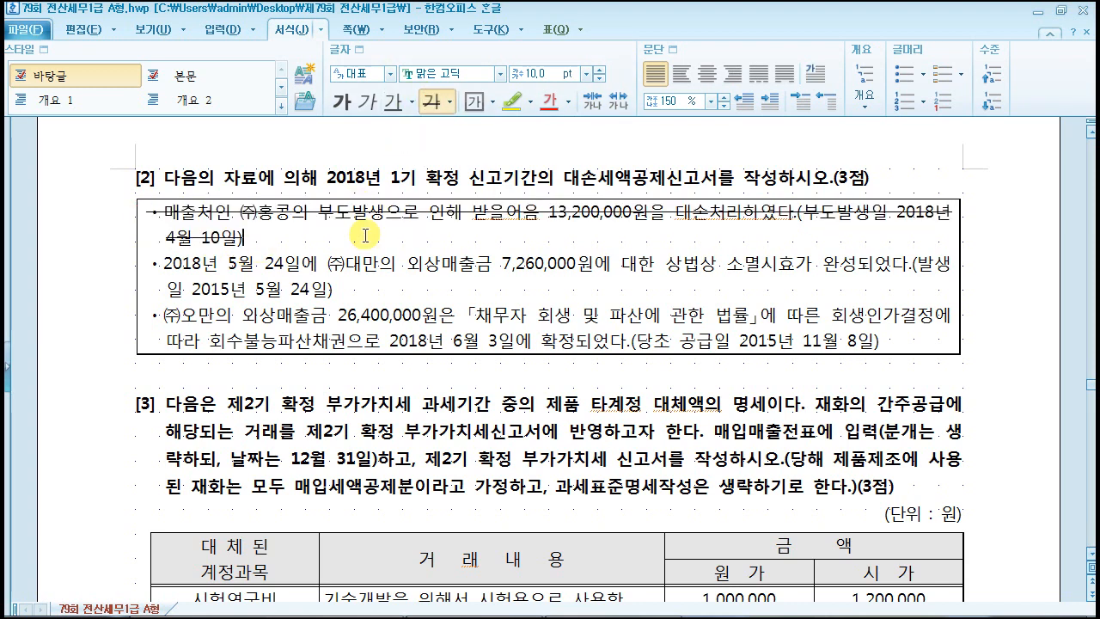
Examine the ㈜대만 and ㈜오만 items in question [2], especially ㈜오만's 대손 사유 and 확정일.
left_click(163, 267)
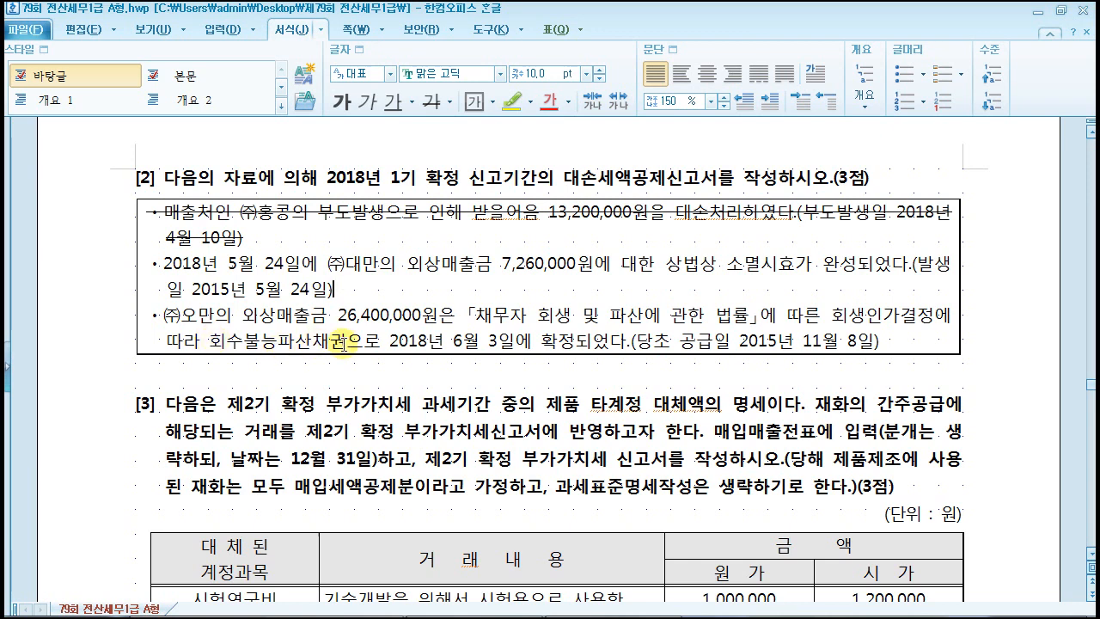
left_click_drag(832, 317, 351, 351)
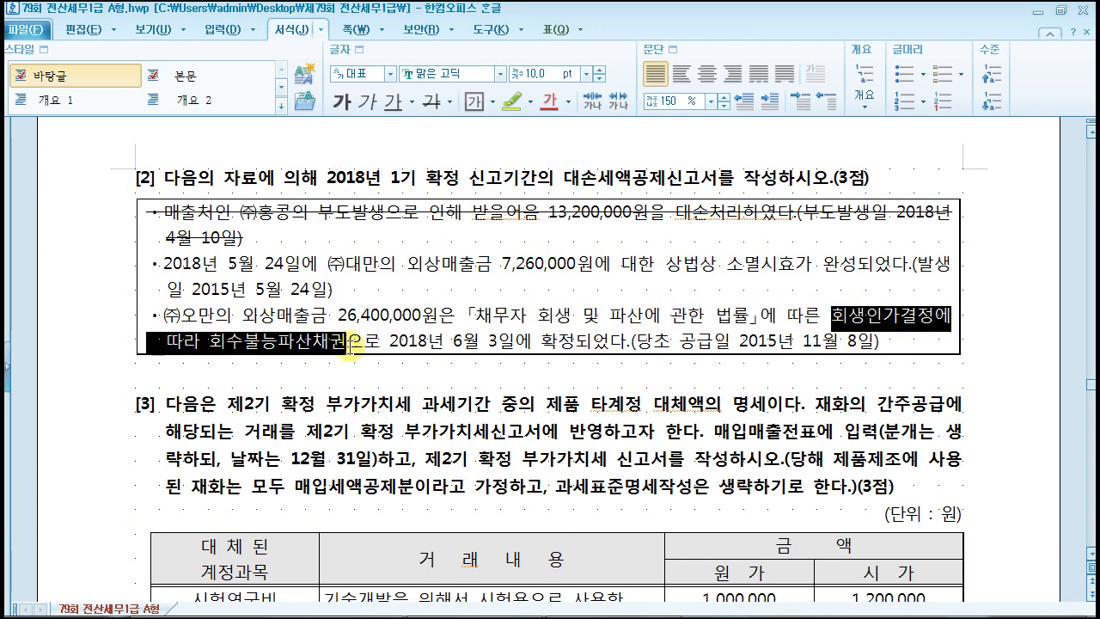
left_click(354, 342)
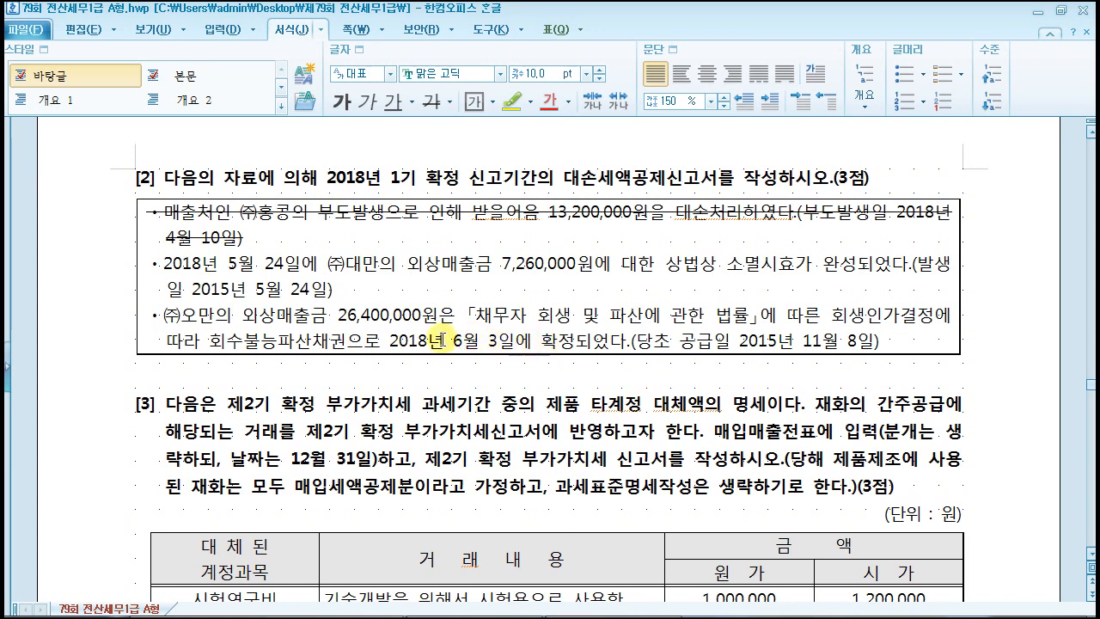
left_click_drag(390, 342, 497, 342)
left_click(596, 342)
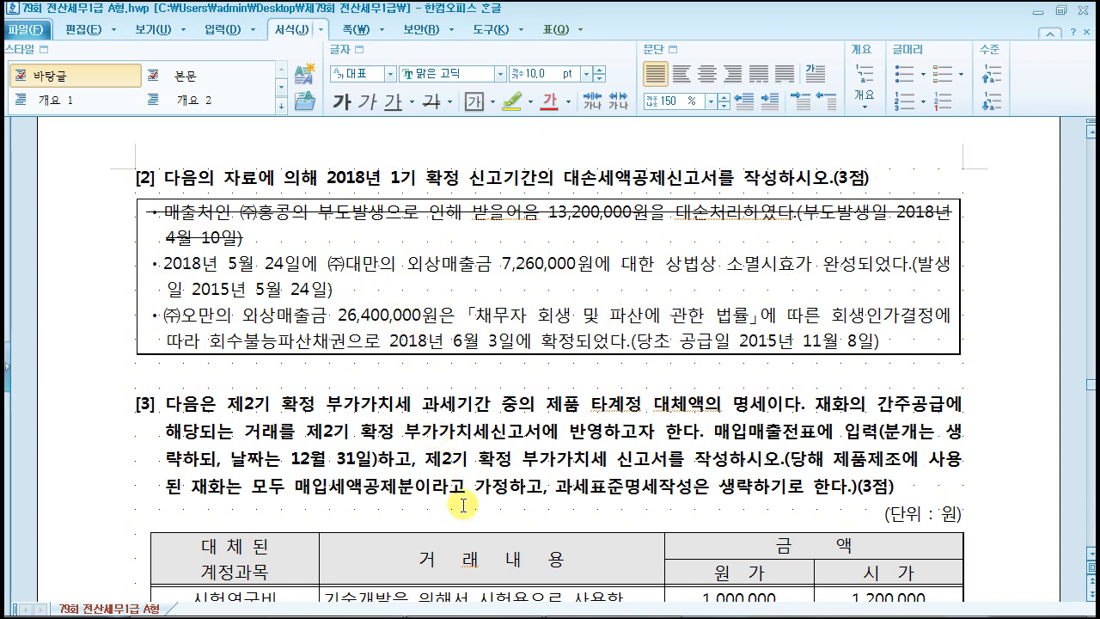
Switch to KcLep, open the 대손세액공제신고서 and set its 조회기간 to April through June 2018.
left_click(493, 604)
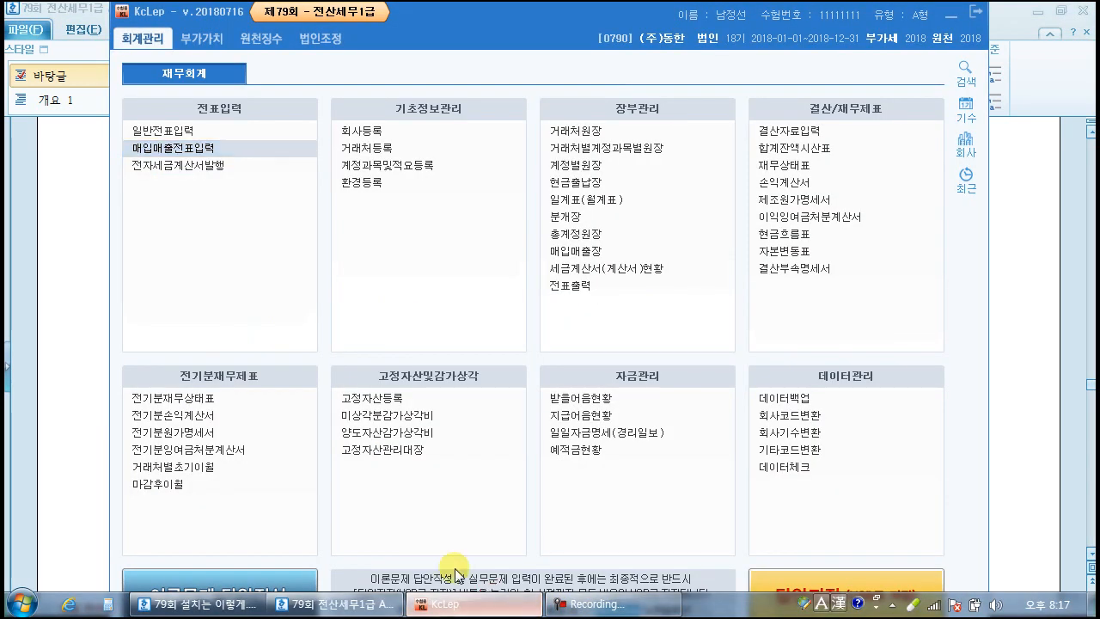
left_click(212, 43)
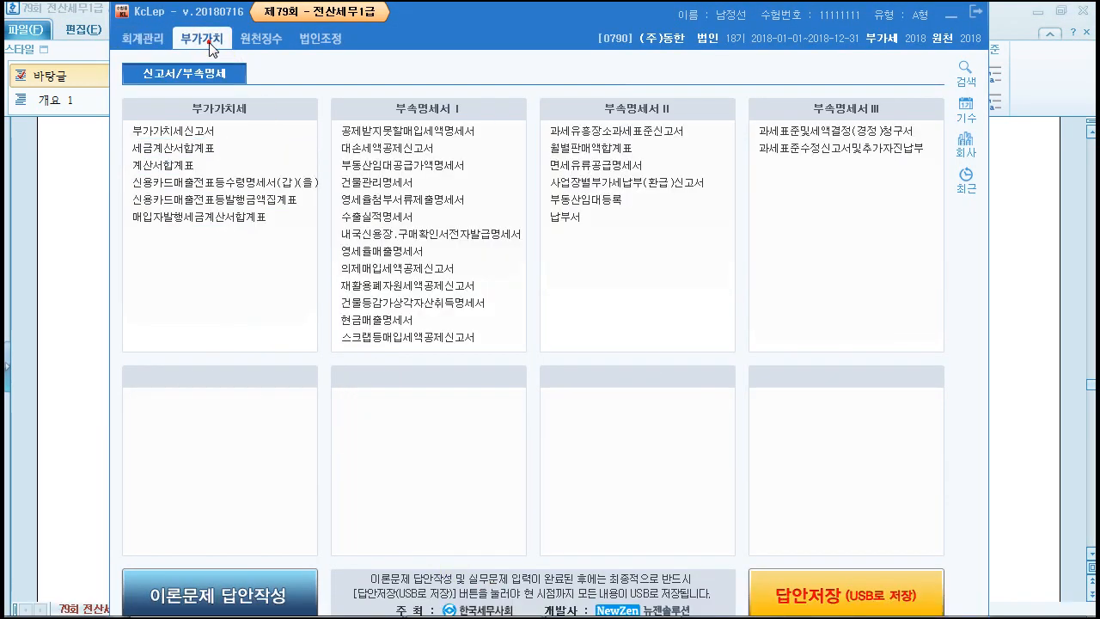
left_click(419, 148)
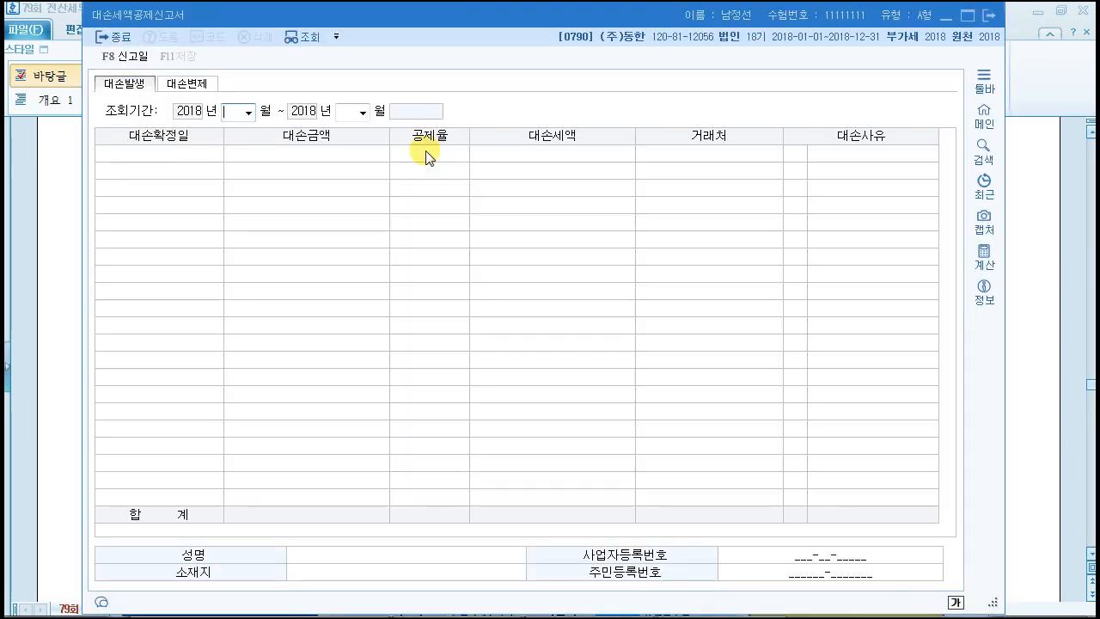
type("04")
key("Return")
type("06")
key("Return")
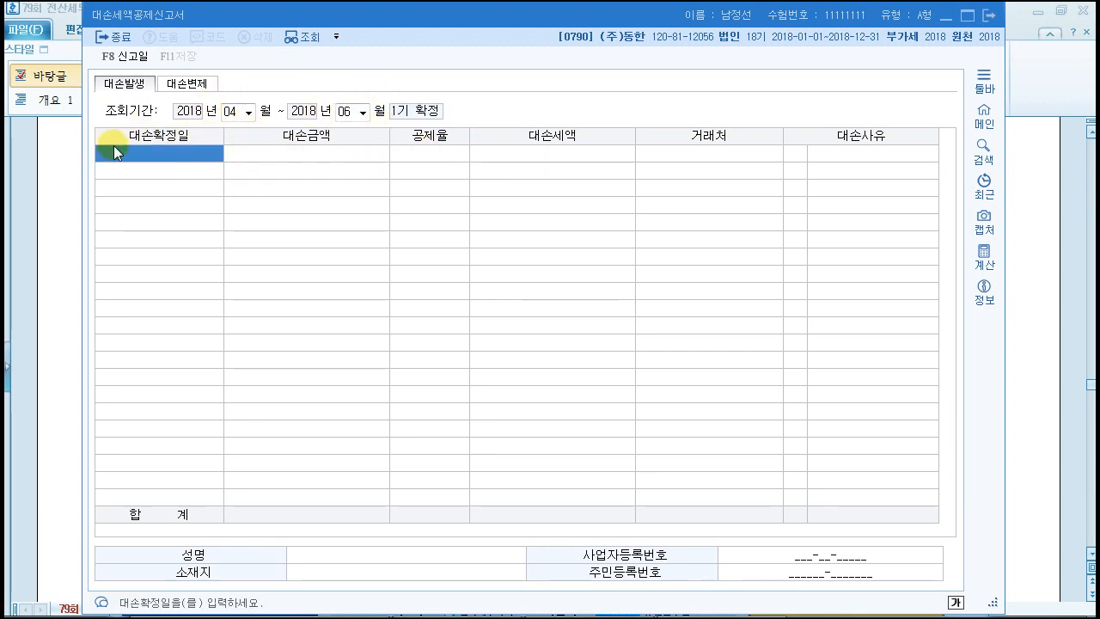
Enter 대손확정일 2018-05-24 and 대손금액 7,260,000 in the first 대손발생 row.
left_click(189, 151)
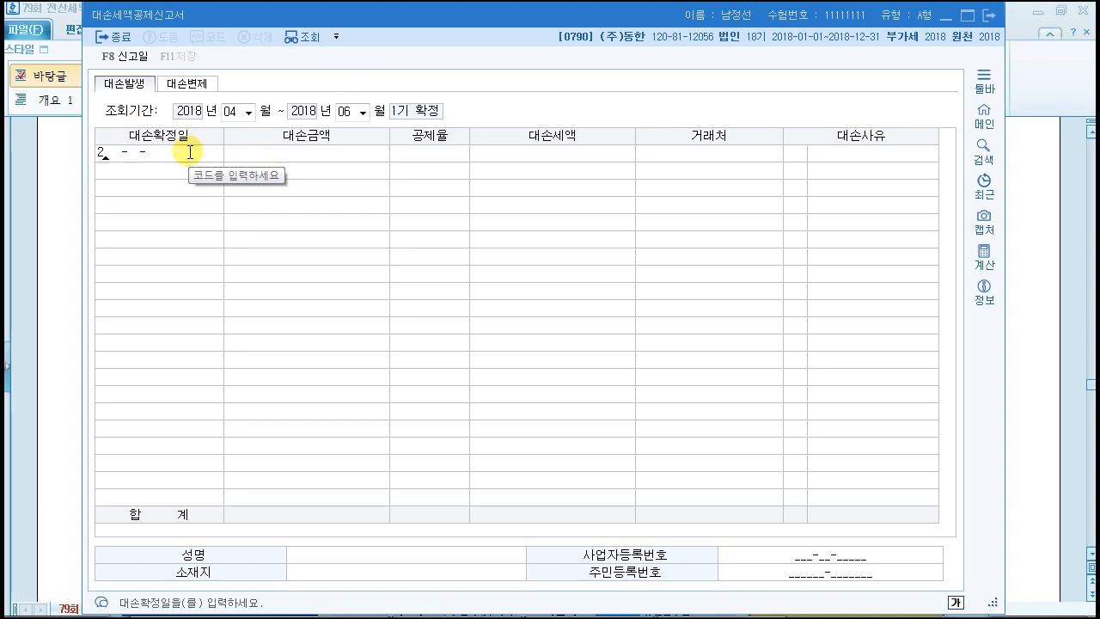
type("05-24")
key("Return")
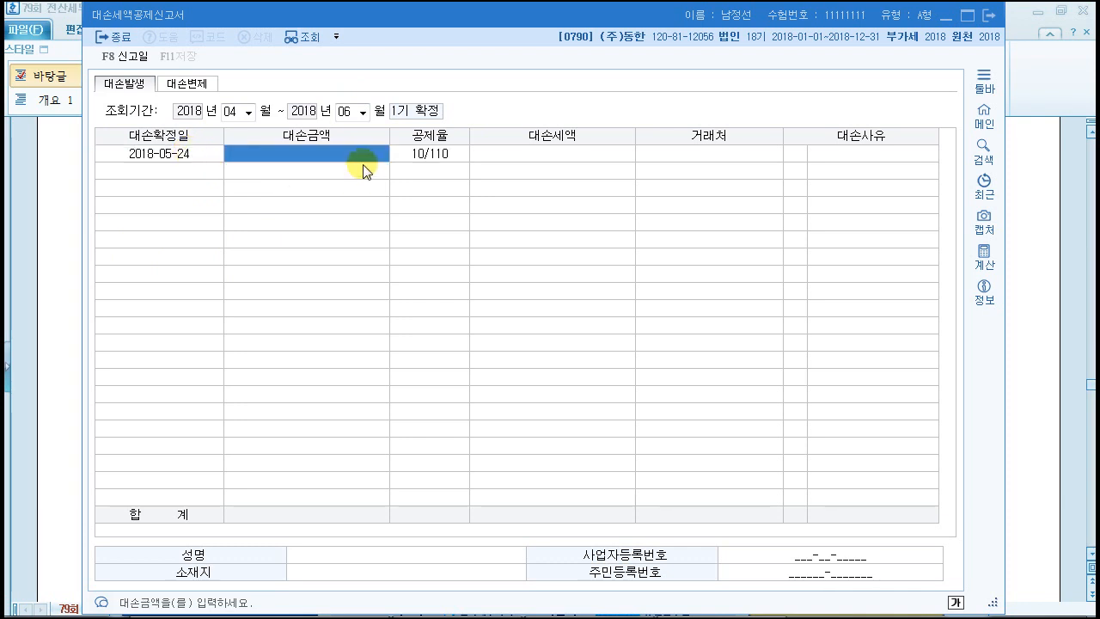
type("72")
key("Return")
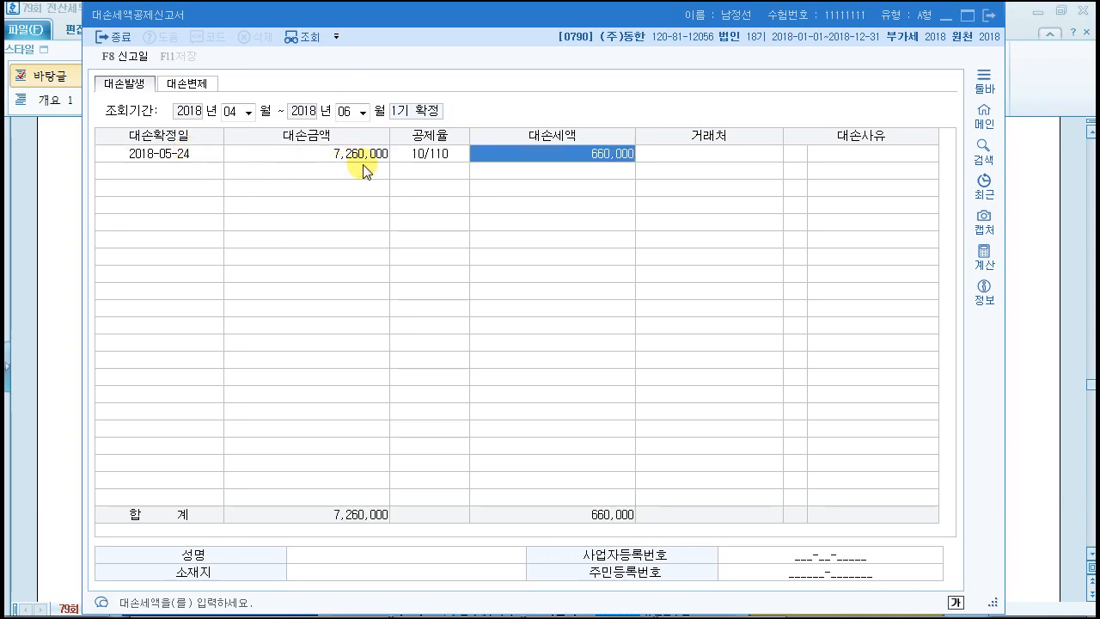
Set the first row's 거래처 to (주)대만 and its 대손사유 to 6 소멸시효완성, completing the row.
left_click(718, 162)
key("F2")
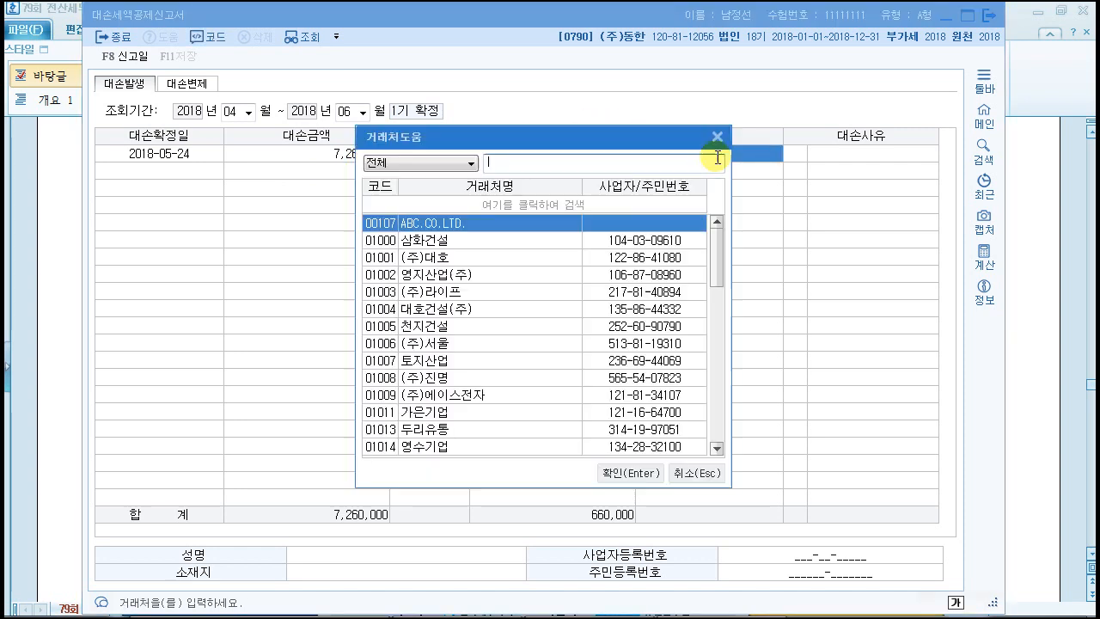
type("대ㅁ")
key("Return")
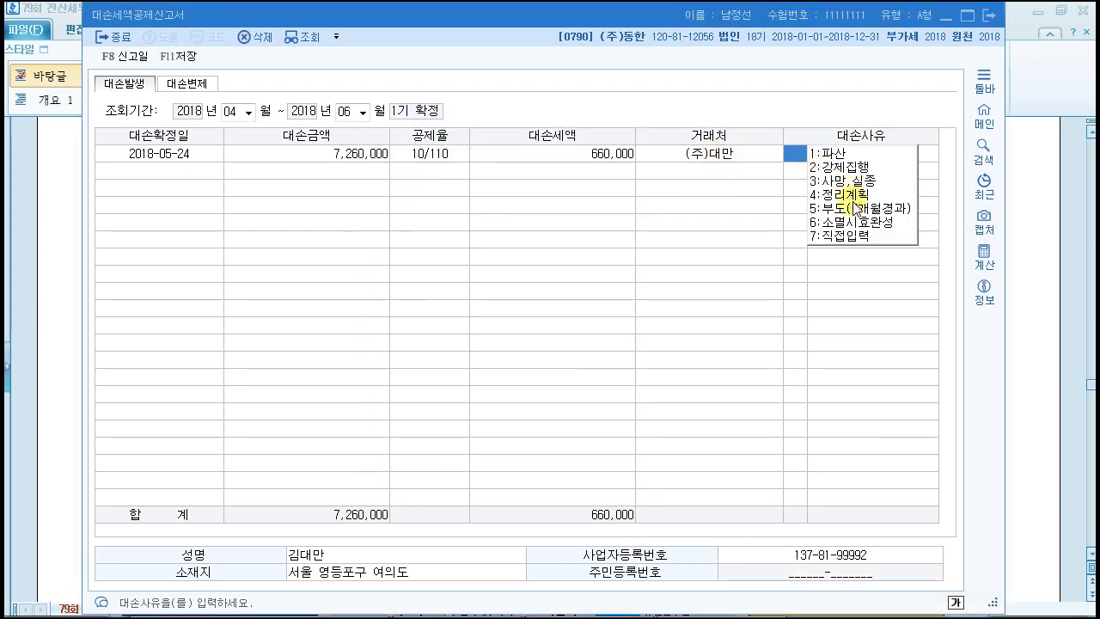
left_click(853, 222)
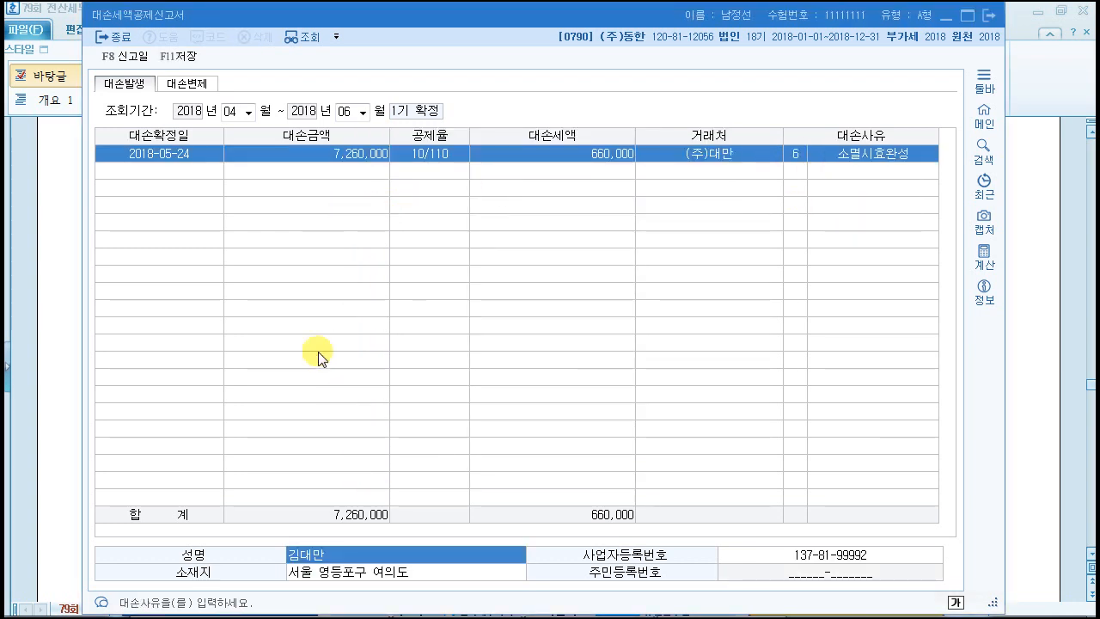
key("Return")
key("Return")
key("Return")
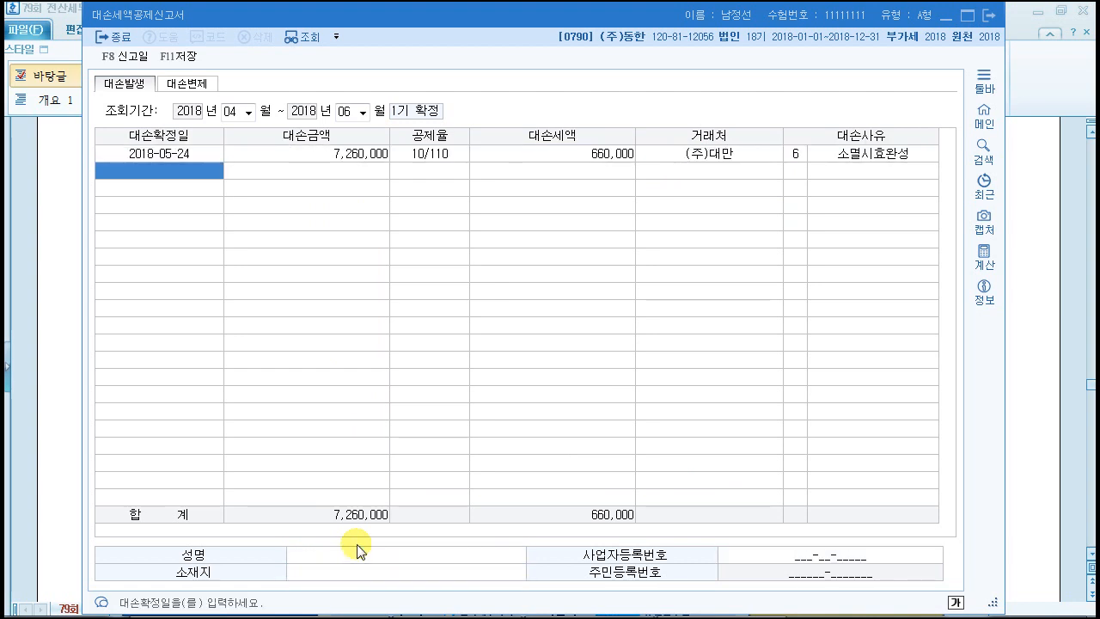
Enter 대손확정일 2018-06-03 and 대손금액 26,400,000 in the second 대손발생 row.
left_click(193, 169)
type("06-0")
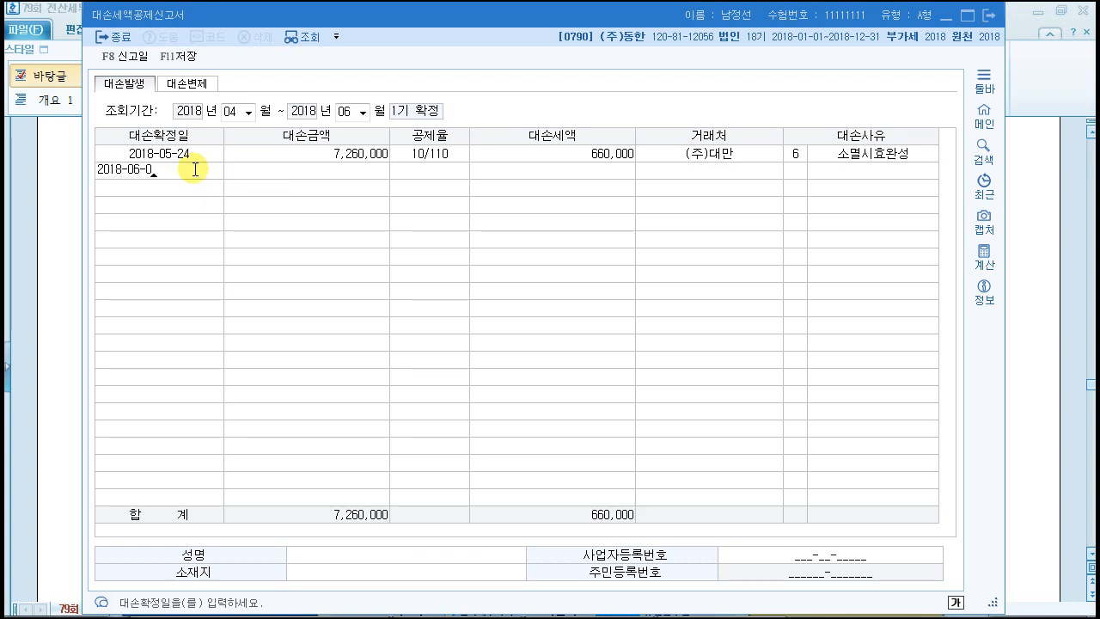
type("3")
key("Return")
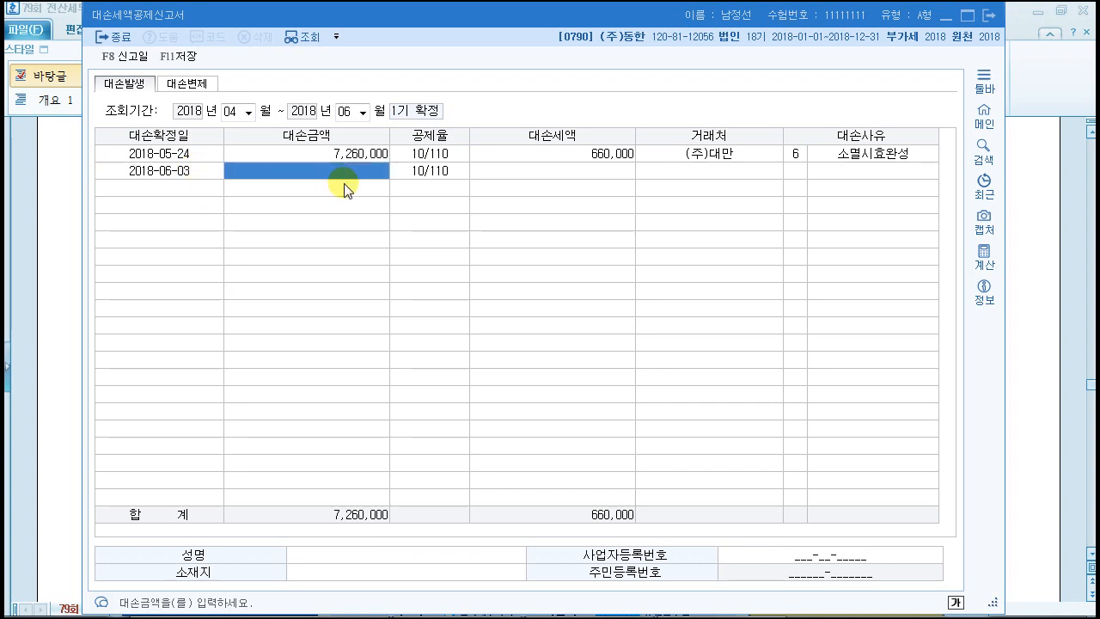
type("26400000")
key("Return")
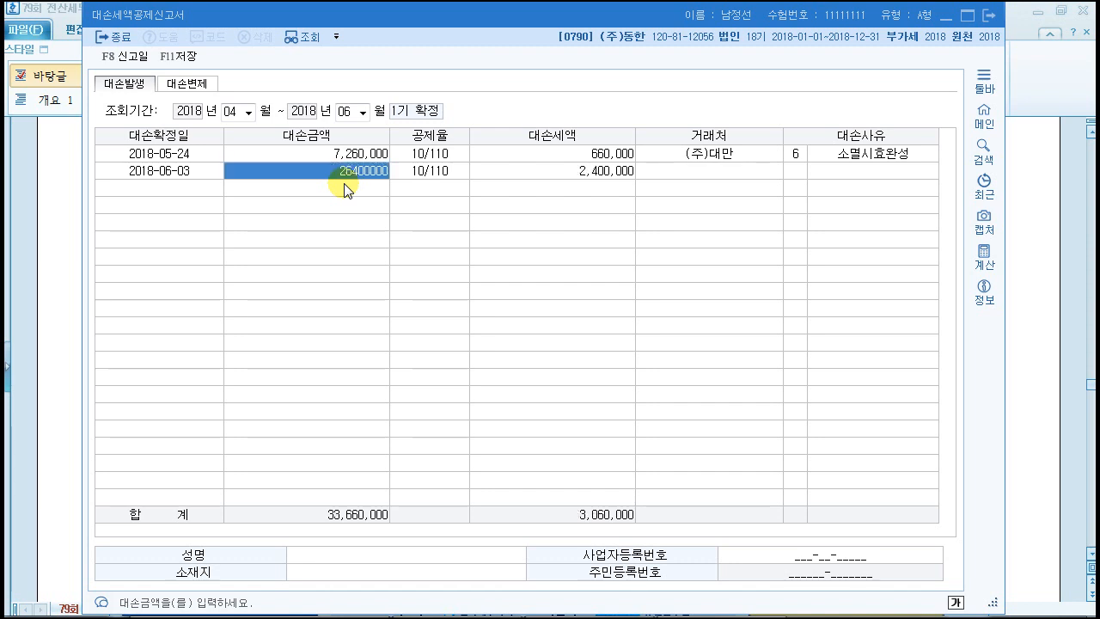
Set the second row's 거래처 to (주)오만 and its 대손사유 to 1 파산.
key("Return")
key("F2")
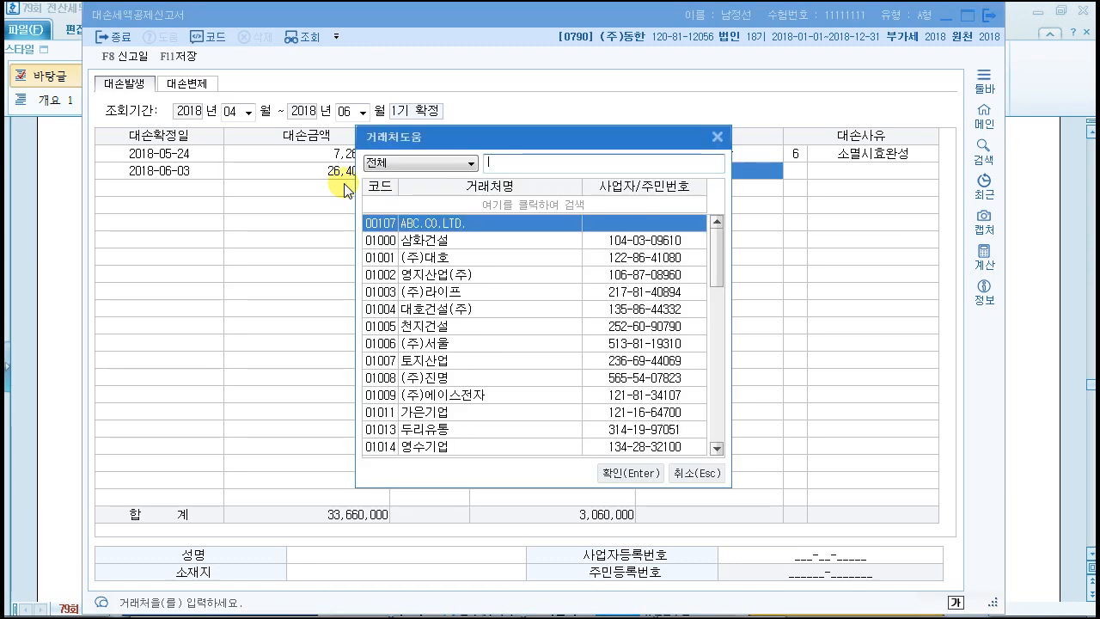
type("오만")
key("Return")
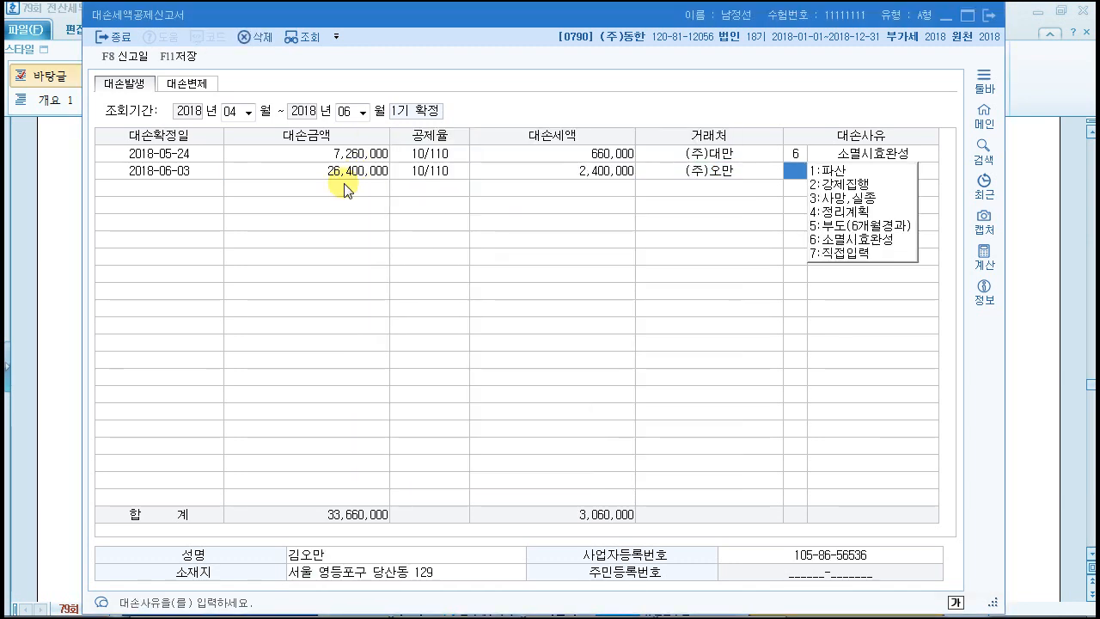
left_click(847, 175)
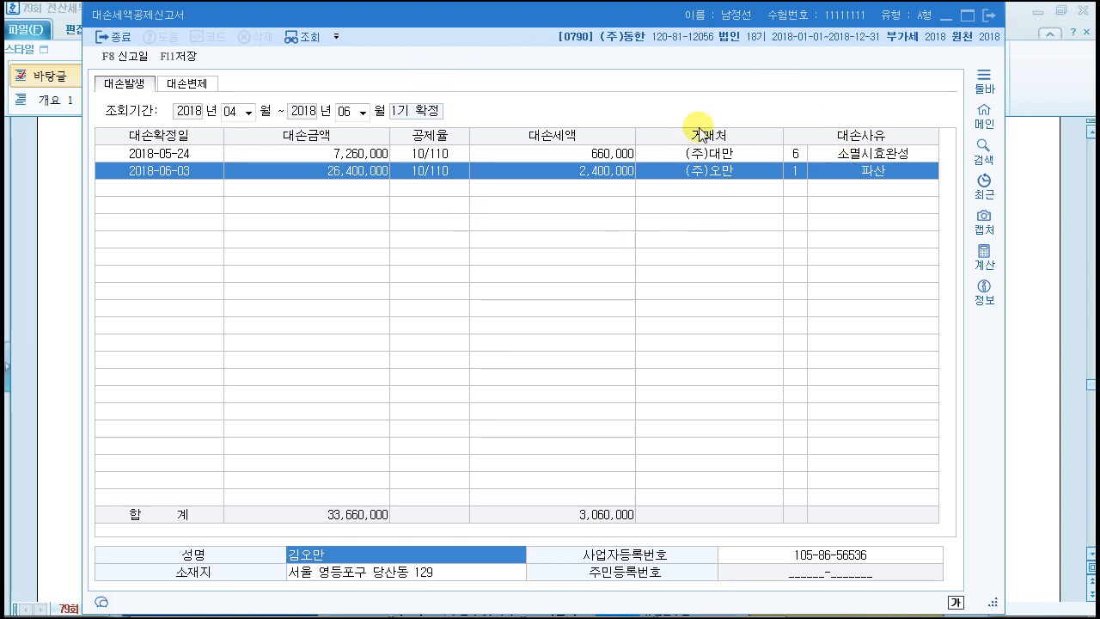
Save the completed 대손세액공제신고서 and exit it.
left_click(191, 58)
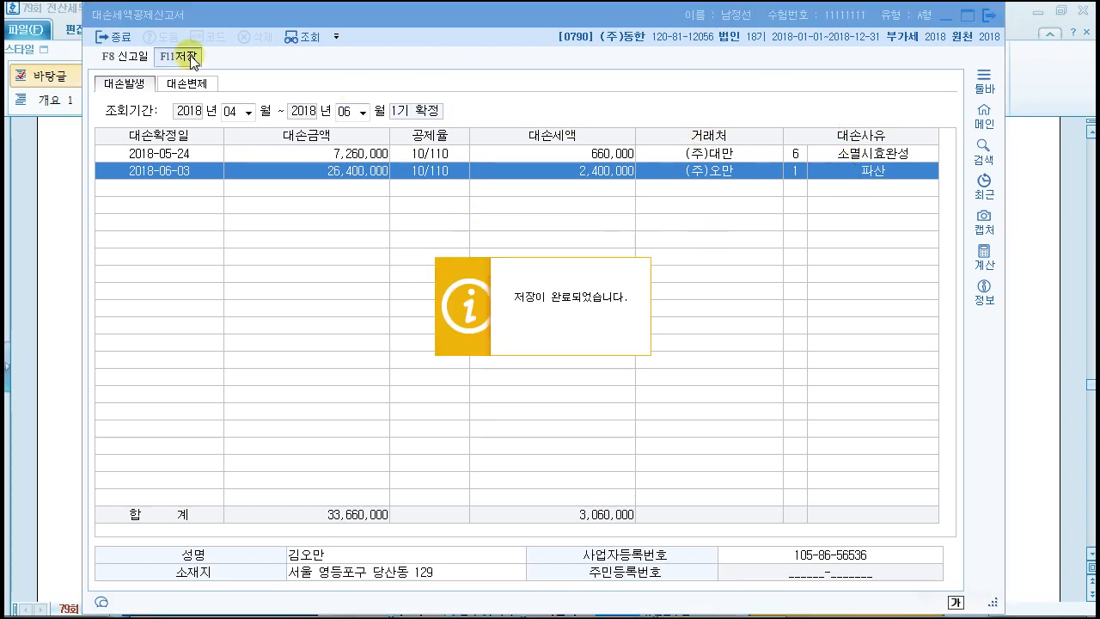
left_click(106, 41)
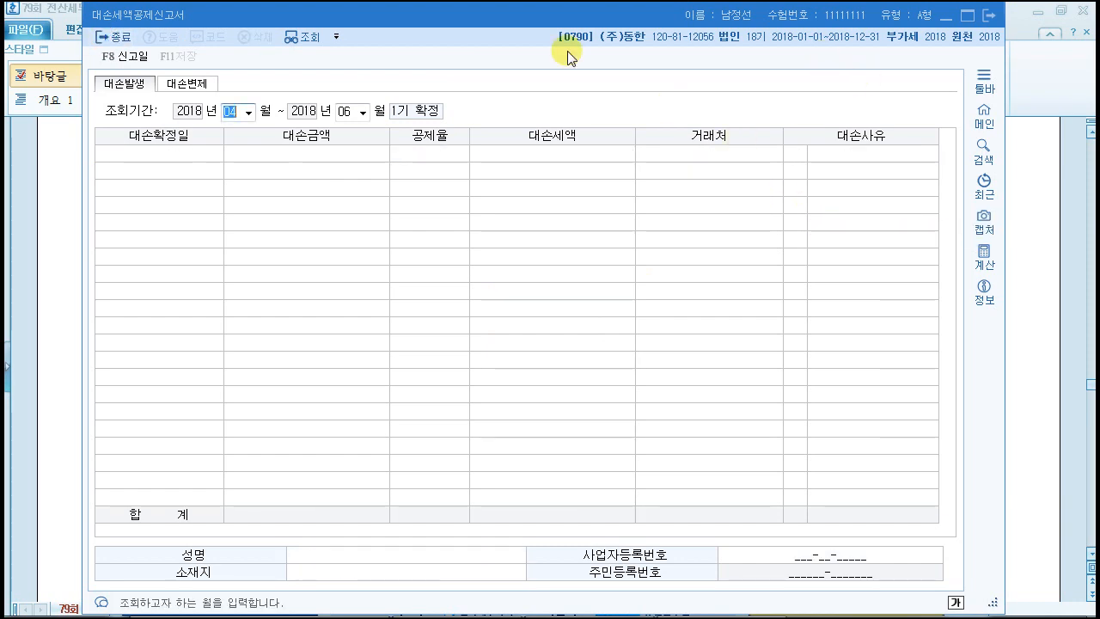
left_click(111, 41)
Return to the exam document and examine question [3]'s 간주공급 requirement and its table of 타계정 대체액.
left_click(1007, 306)
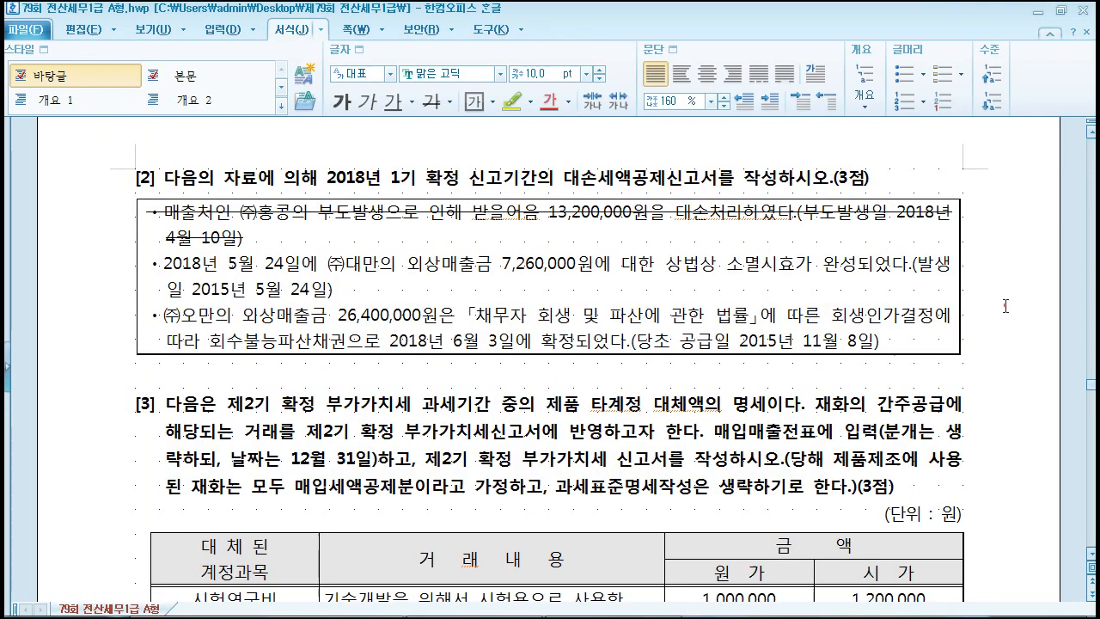
left_click_drag(563, 179, 733, 169)
left_click(764, 177)
scroll(667, 246, "down", 3)
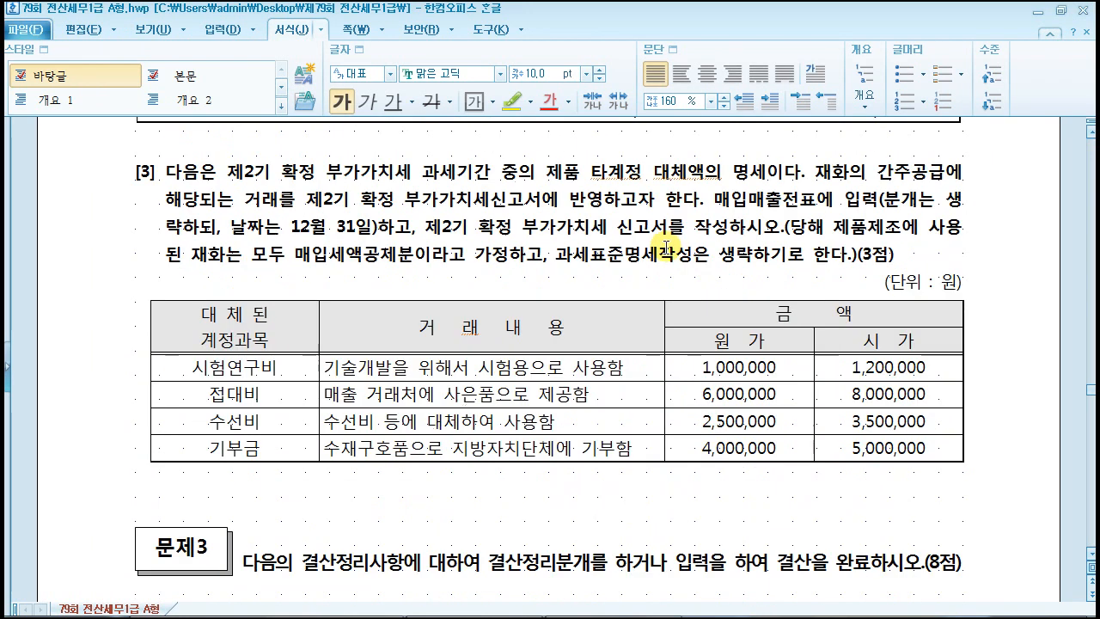
left_click(168, 178)
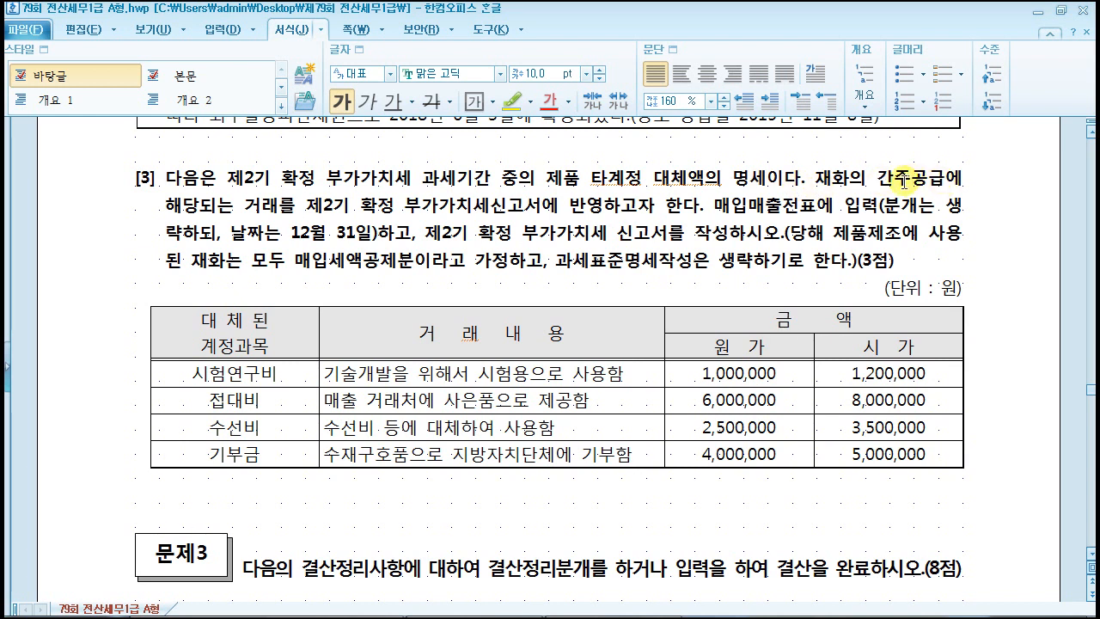
left_click_drag(878, 182, 946, 182)
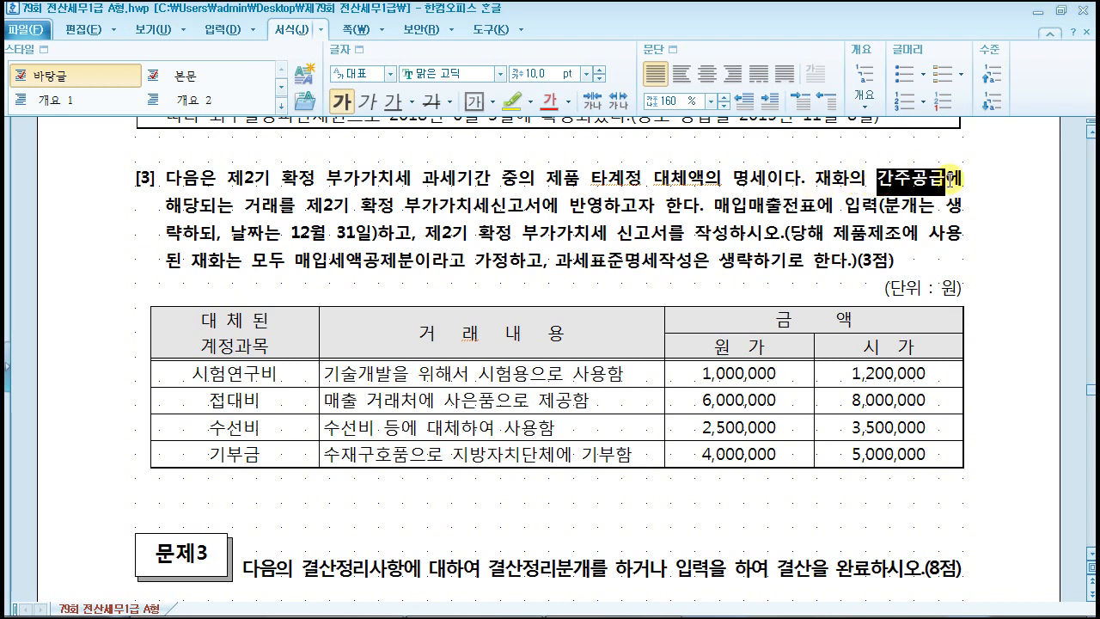
Highlight 간주공급 in question [3] in yellow and strike through 시험연구비 in its table.
left_click(512, 102)
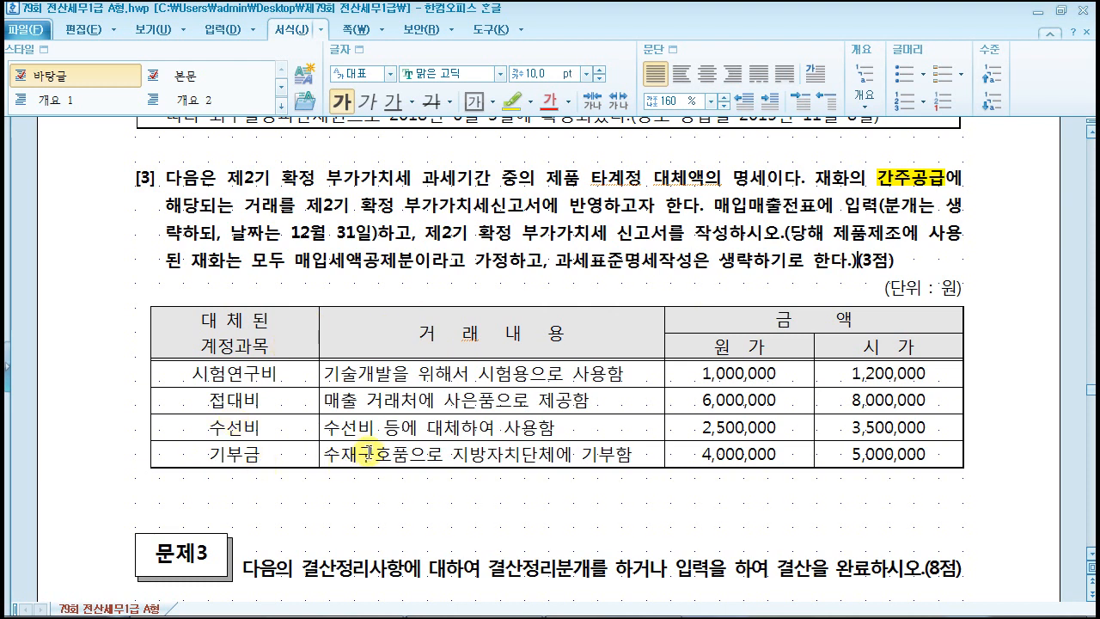
left_click_drag(189, 374, 282, 375)
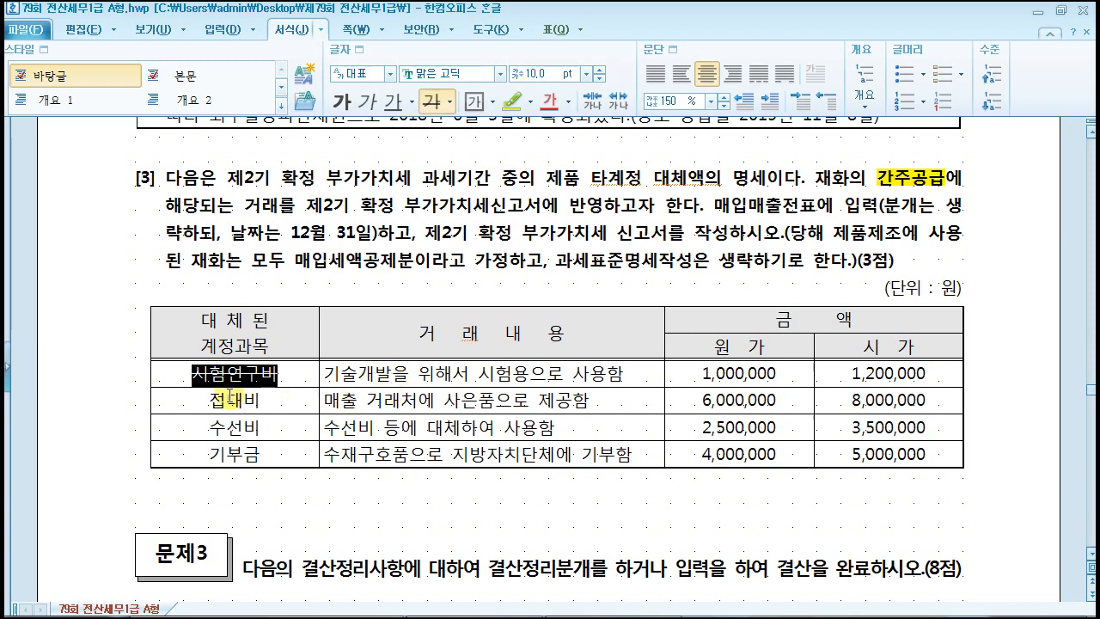
Highlight the 접대비 row's transaction description 매출 거래처에 사은품으로 제공함 and its 시가 of 8,000,000.
left_click_drag(198, 400, 280, 399)
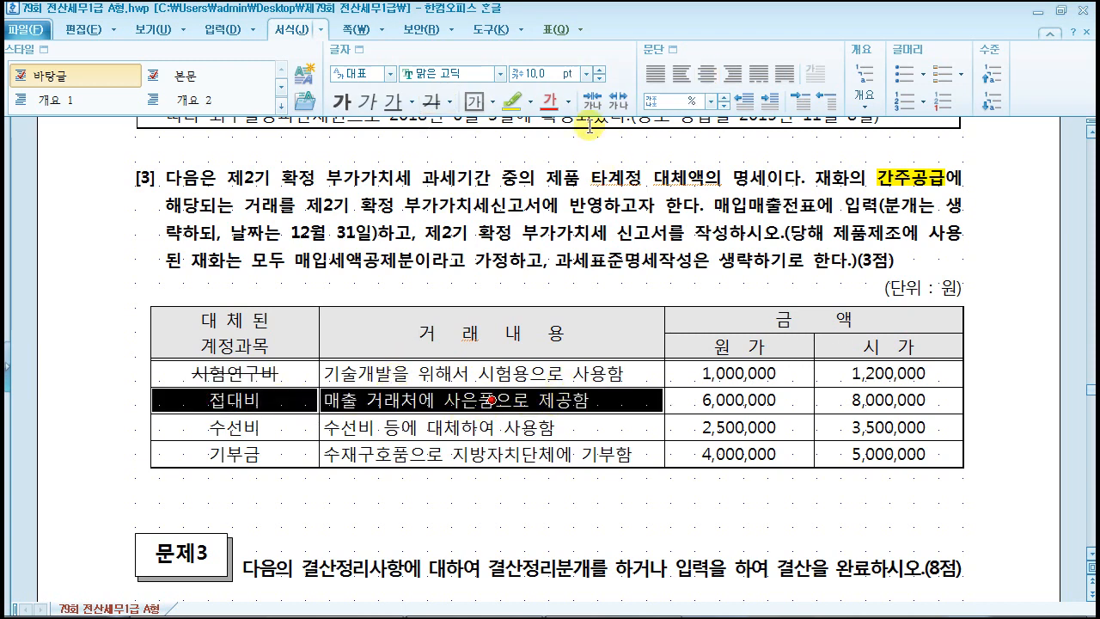
left_click(512, 101)
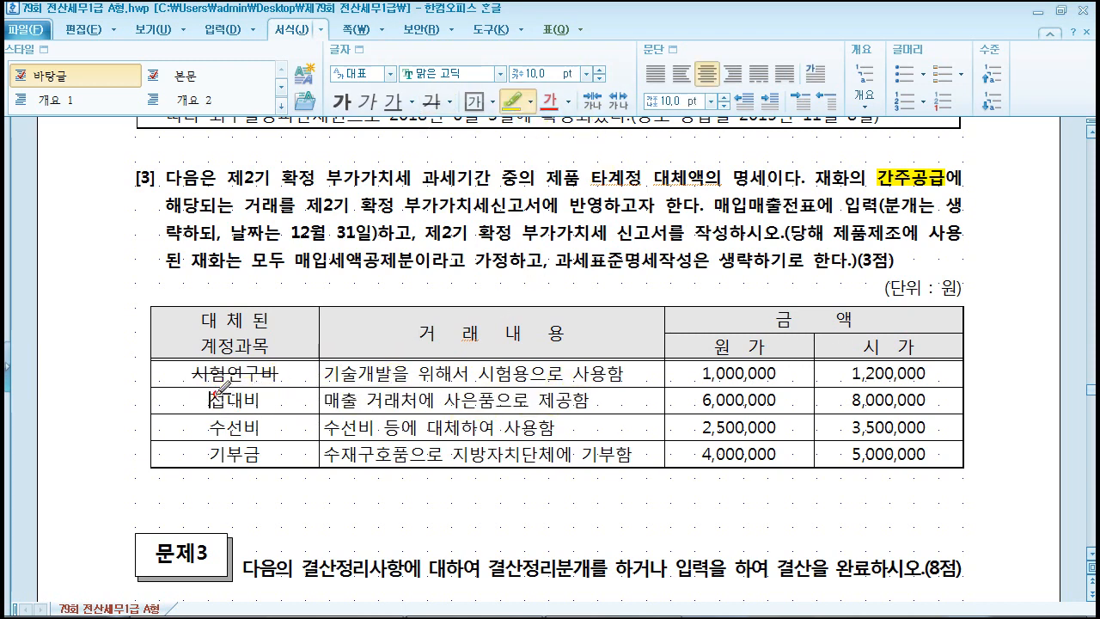
left_click_drag(323, 400, 595, 388)
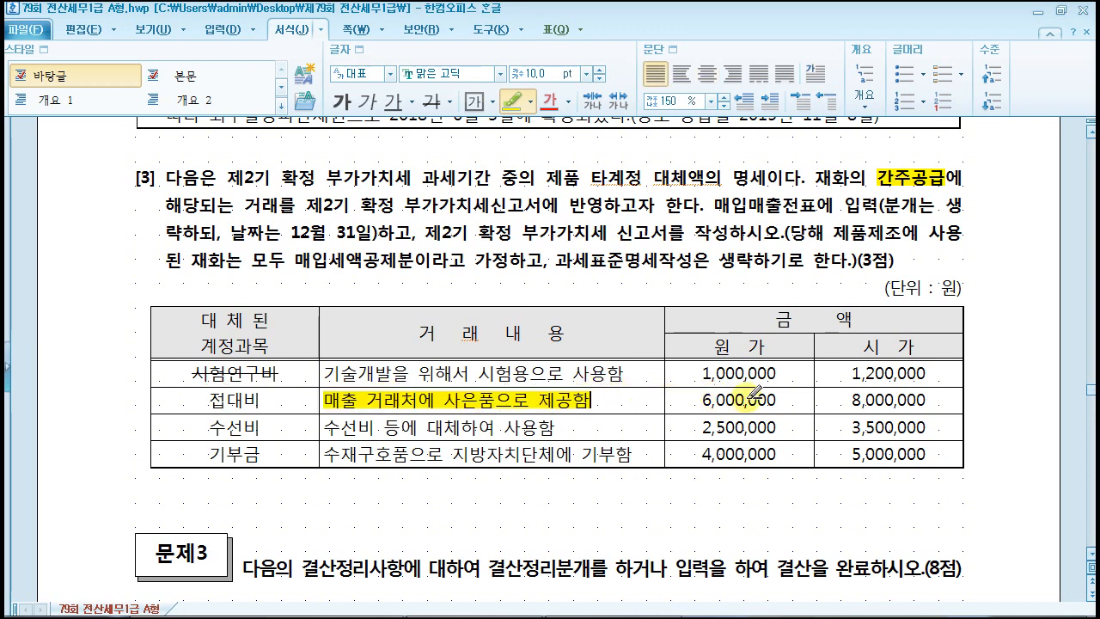
left_click_drag(849, 400, 933, 400)
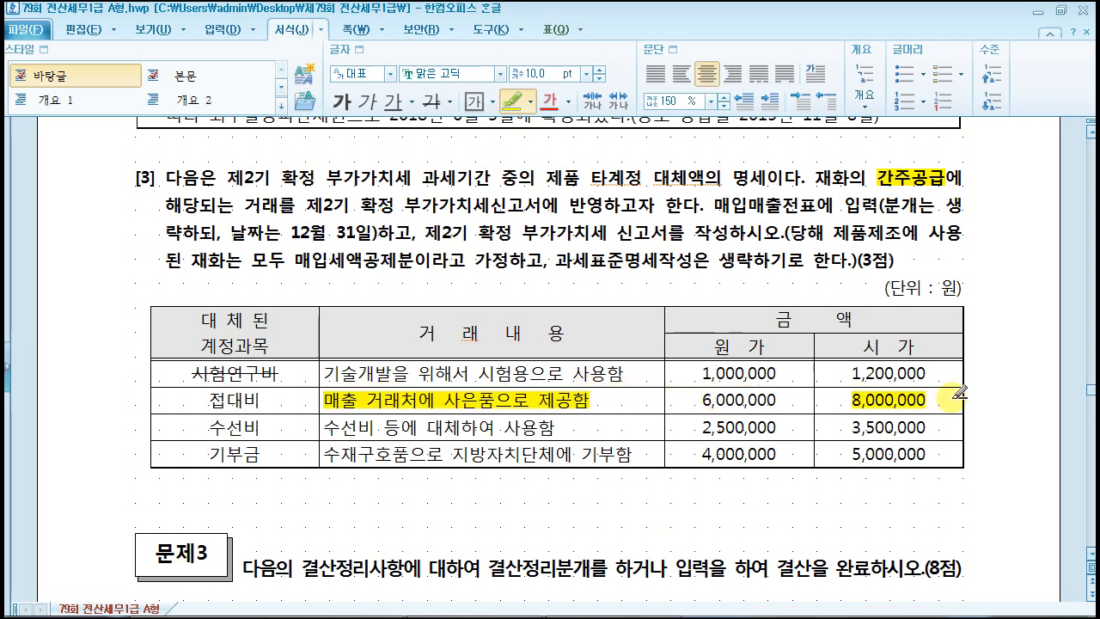
Strike through 수선비 and 수재구호품으로 지방자치단체에 기부함 in the 거래내용 column of the table.
left_click(263, 430)
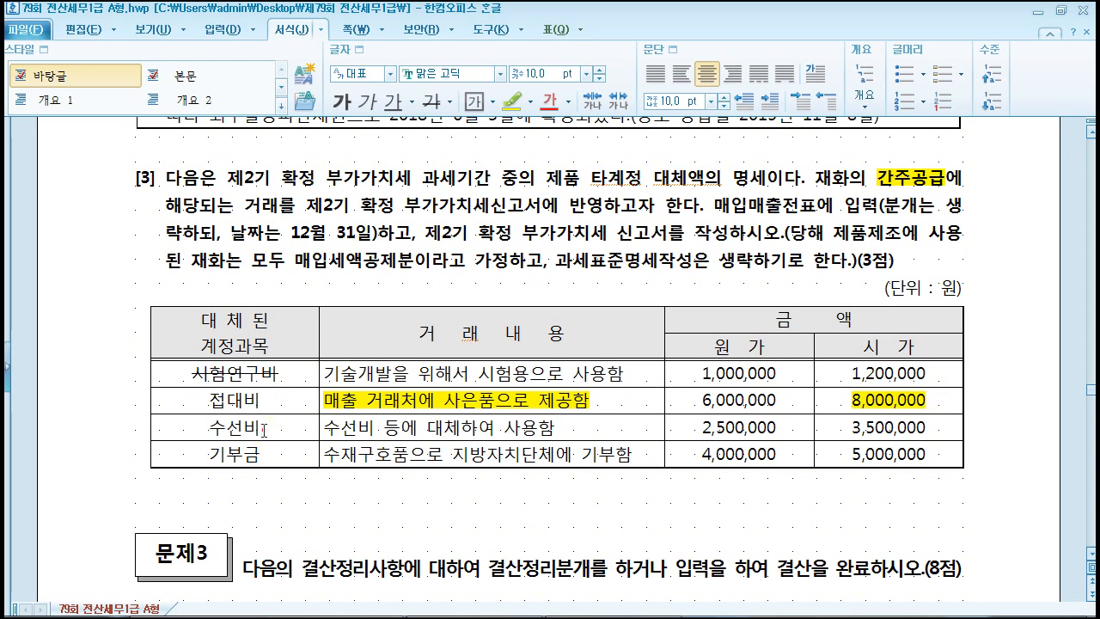
double_click(327, 429)
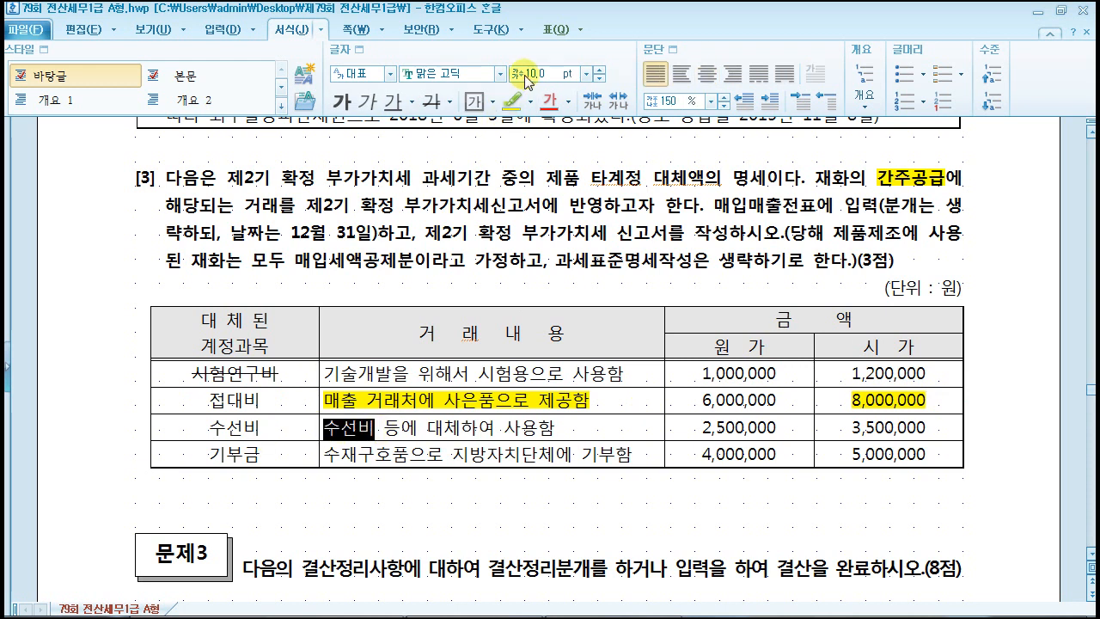
left_click(429, 101)
left_click(263, 453)
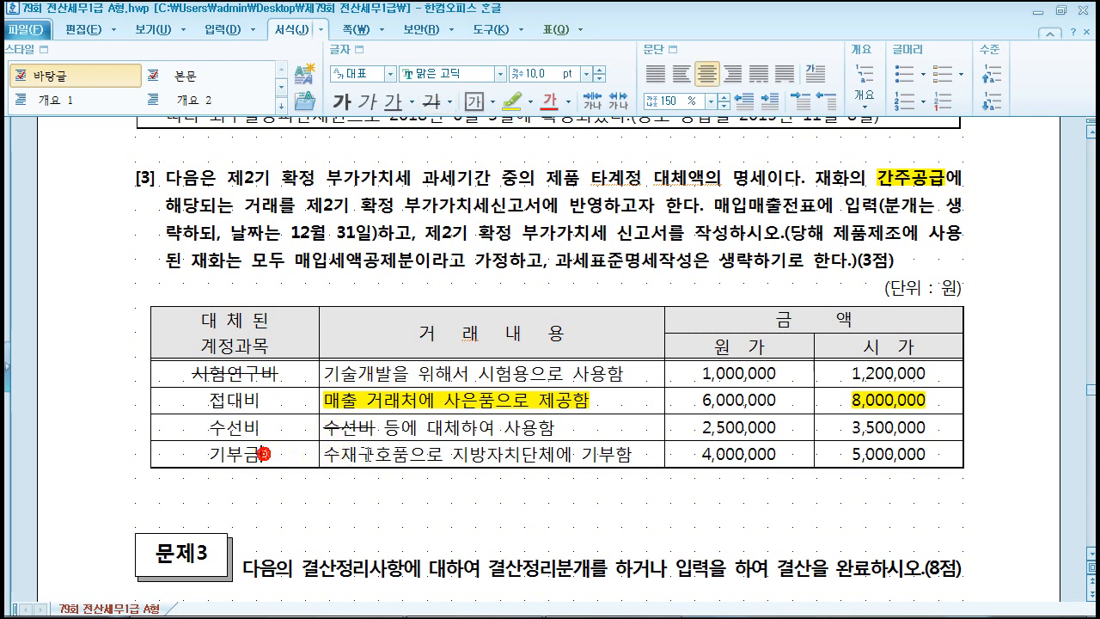
left_click_drag(330, 462, 646, 452)
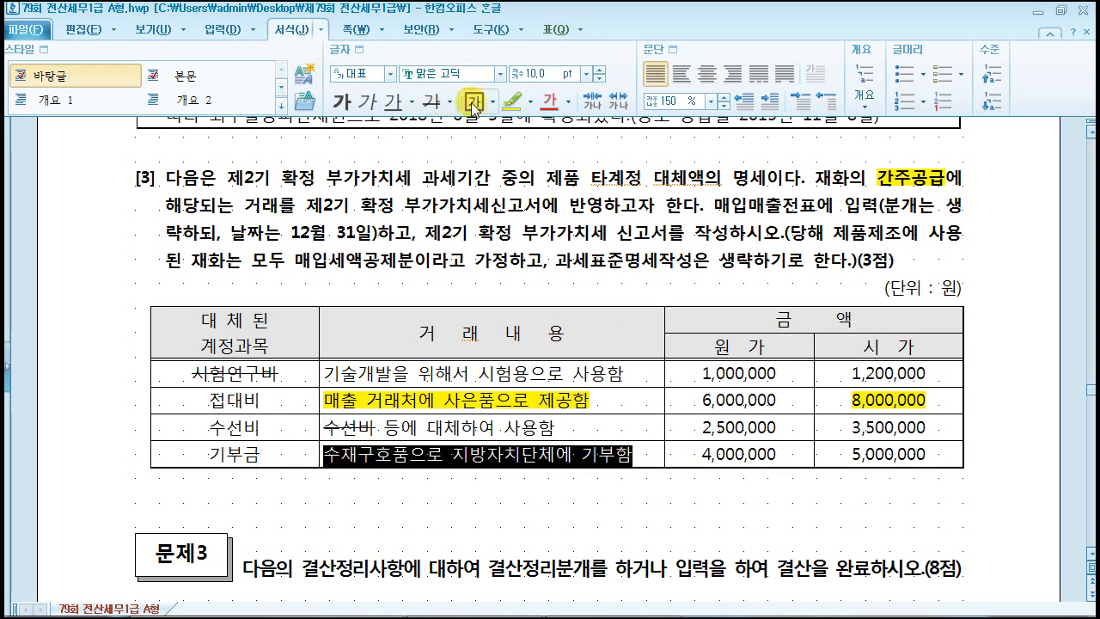
left_click(434, 101)
left_click(606, 426)
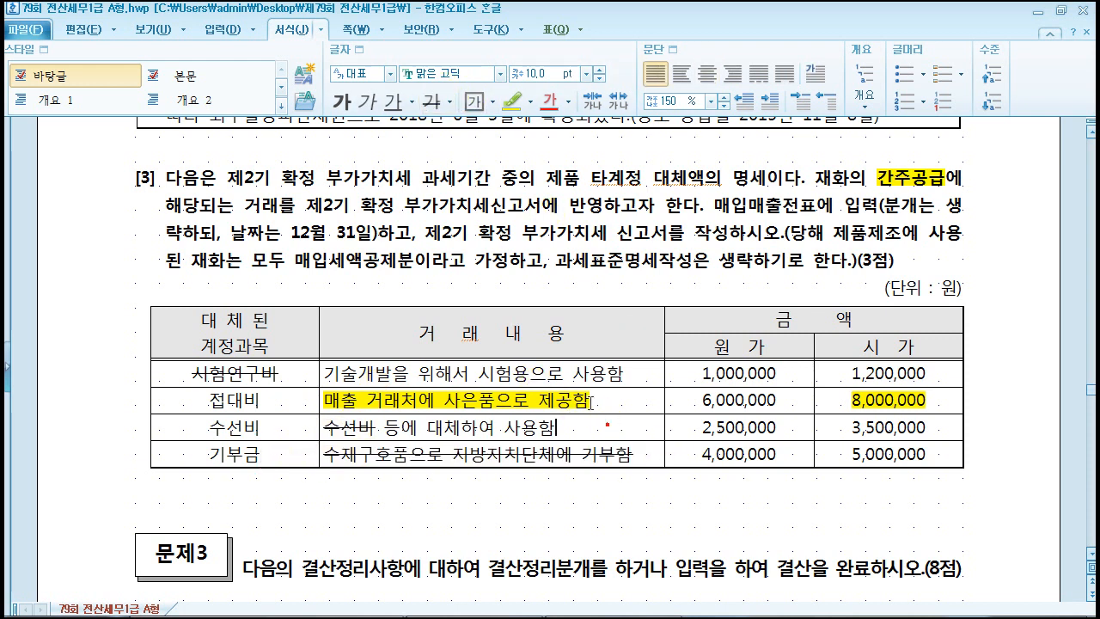
left_click(267, 400)
left_click(843, 399)
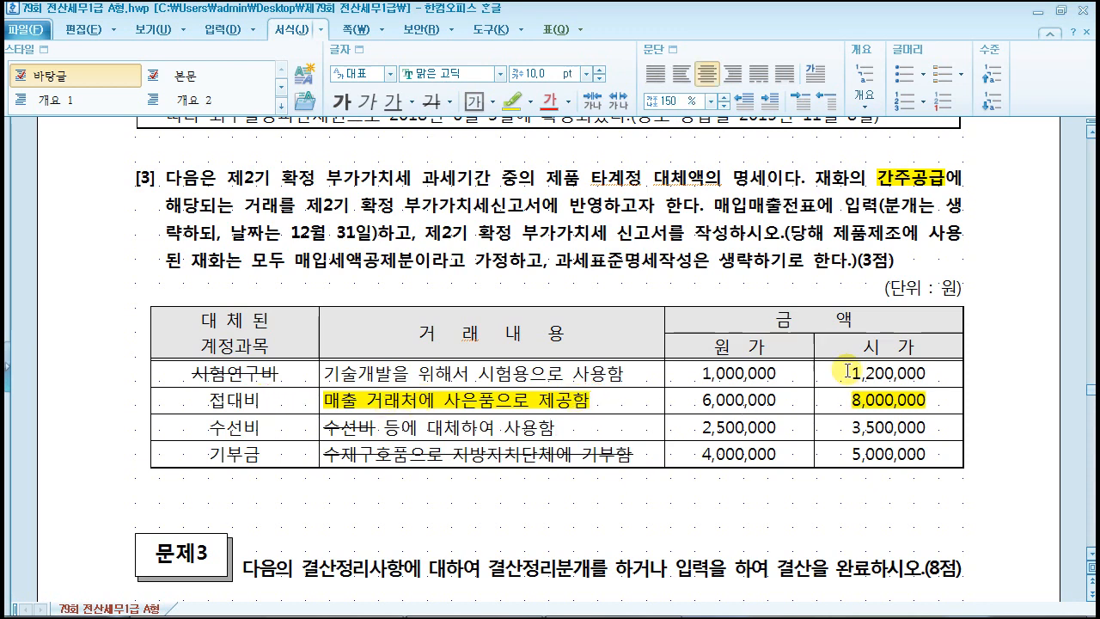
Switch to KcLep and open 매입매출전표입력 under 회계관리 for December 31.
left_click(468, 607)
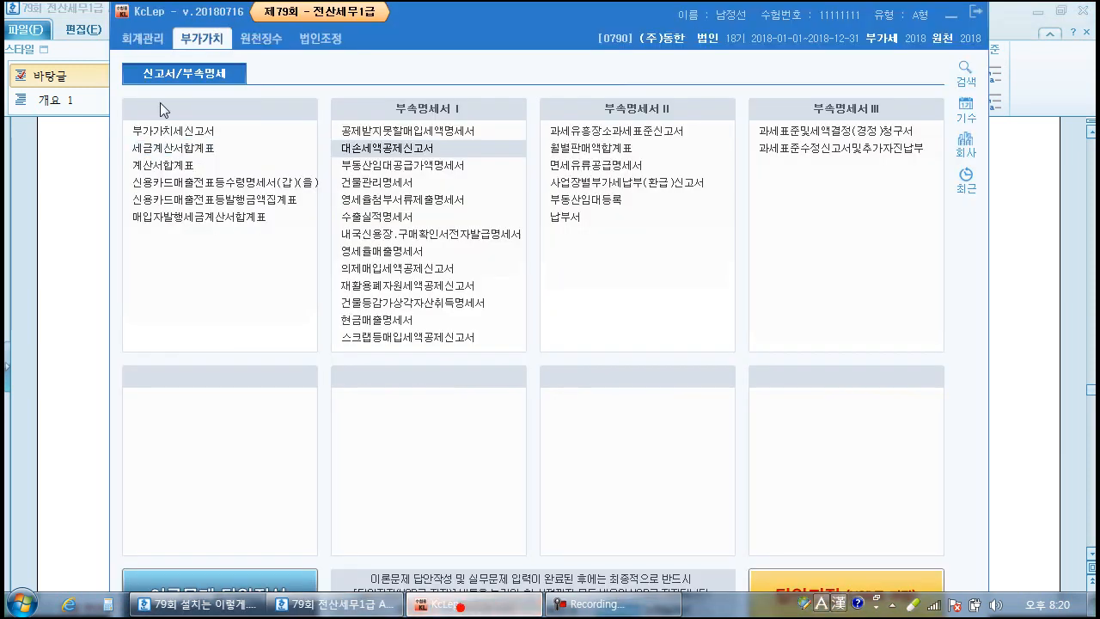
left_click(143, 38)
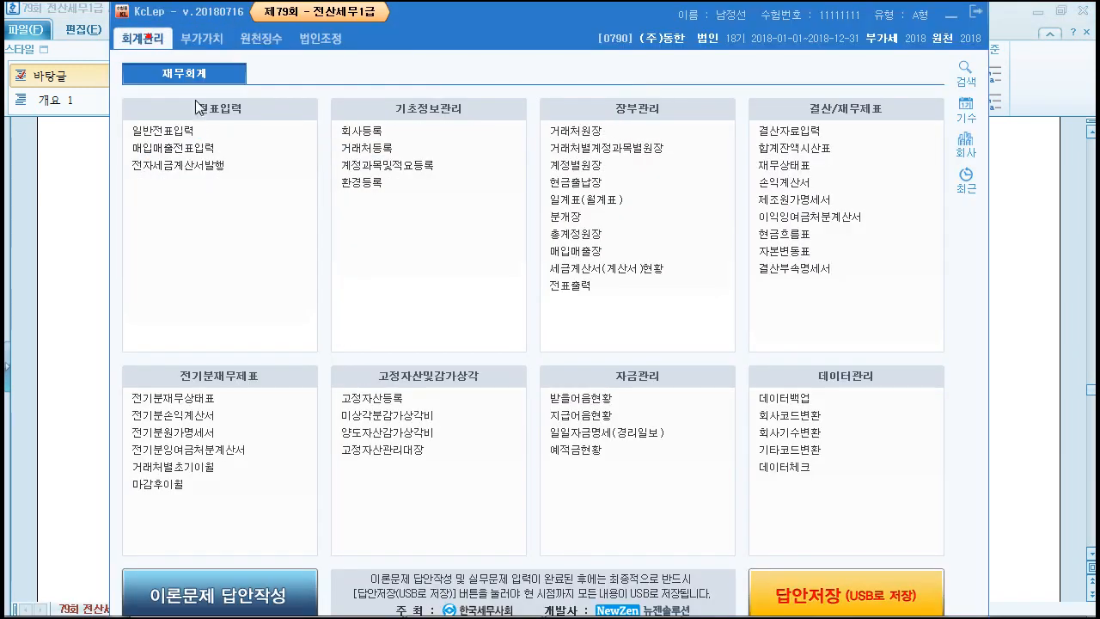
left_click(199, 149)
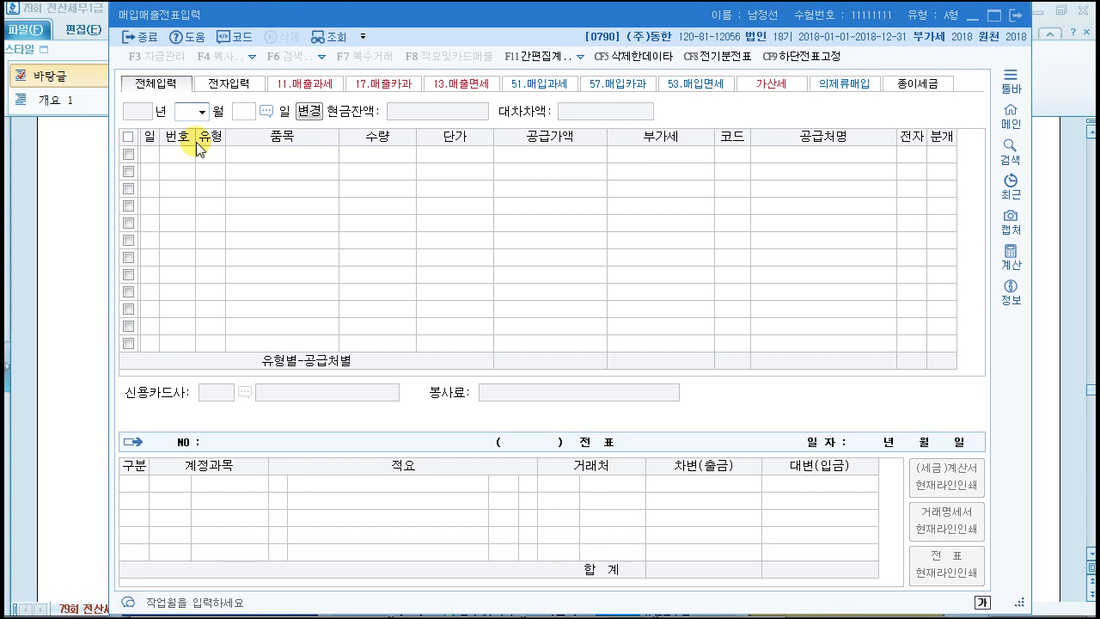
type("12")
key("Return")
type("31")
key("Return")
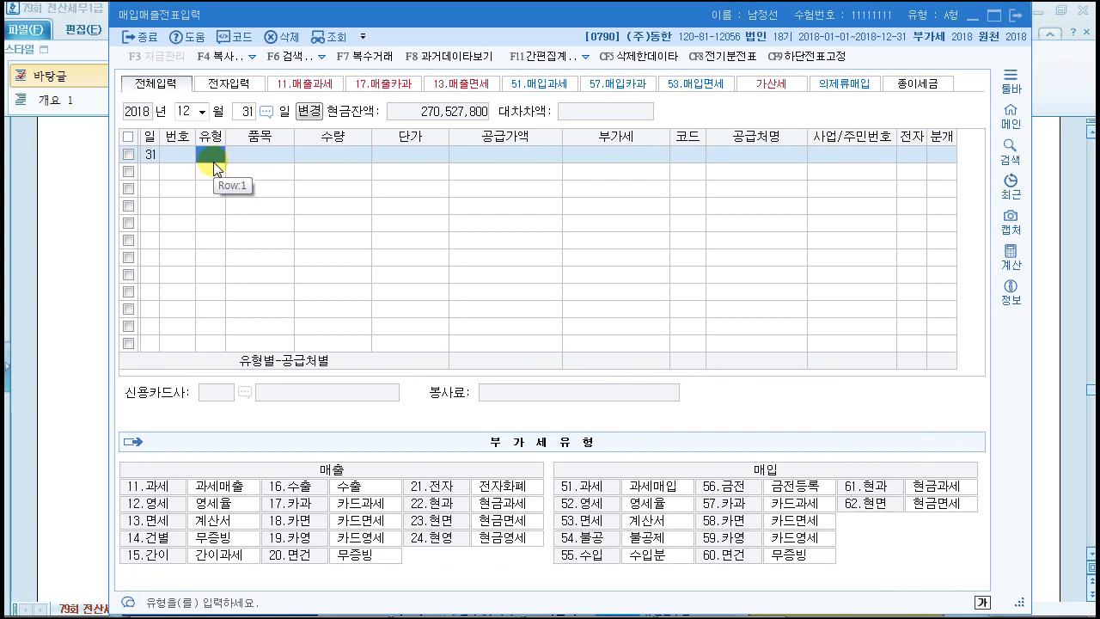
Add a sales row of type 14.건별, entering 8,000,000 for the 공급가액 and leaving 품목 blank.
type("14")
key("Return")
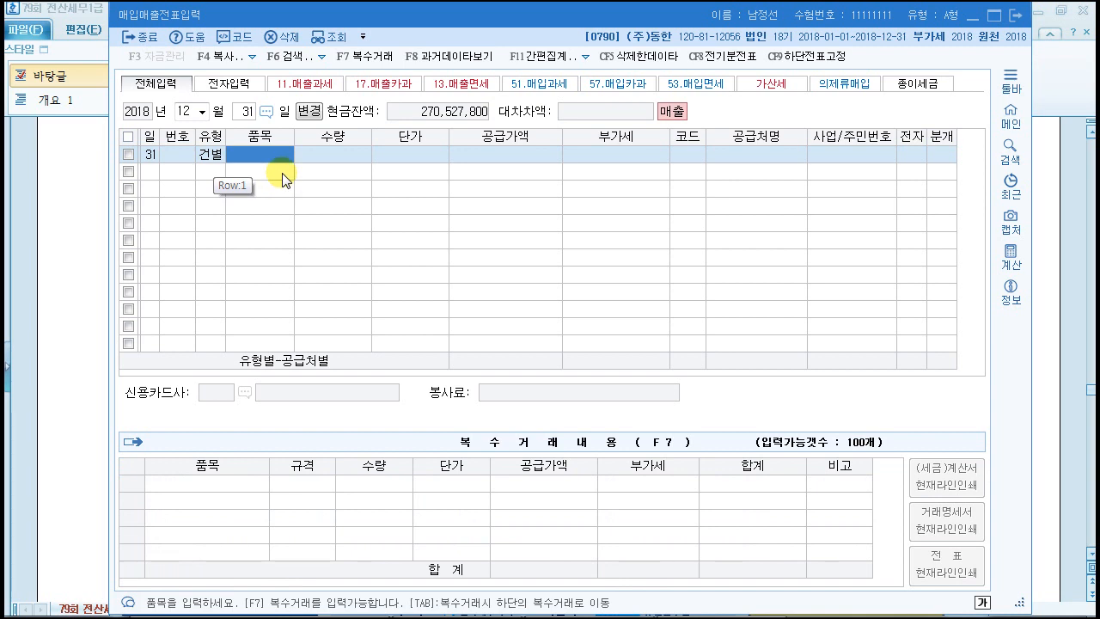
key("Return")
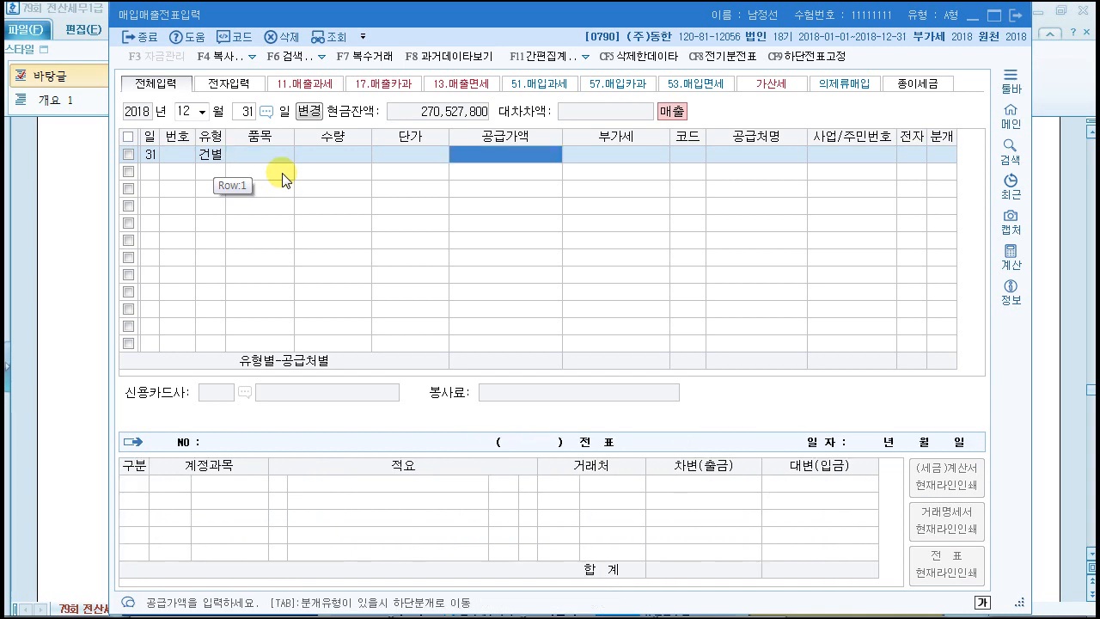
type("8000000")
key("Return")
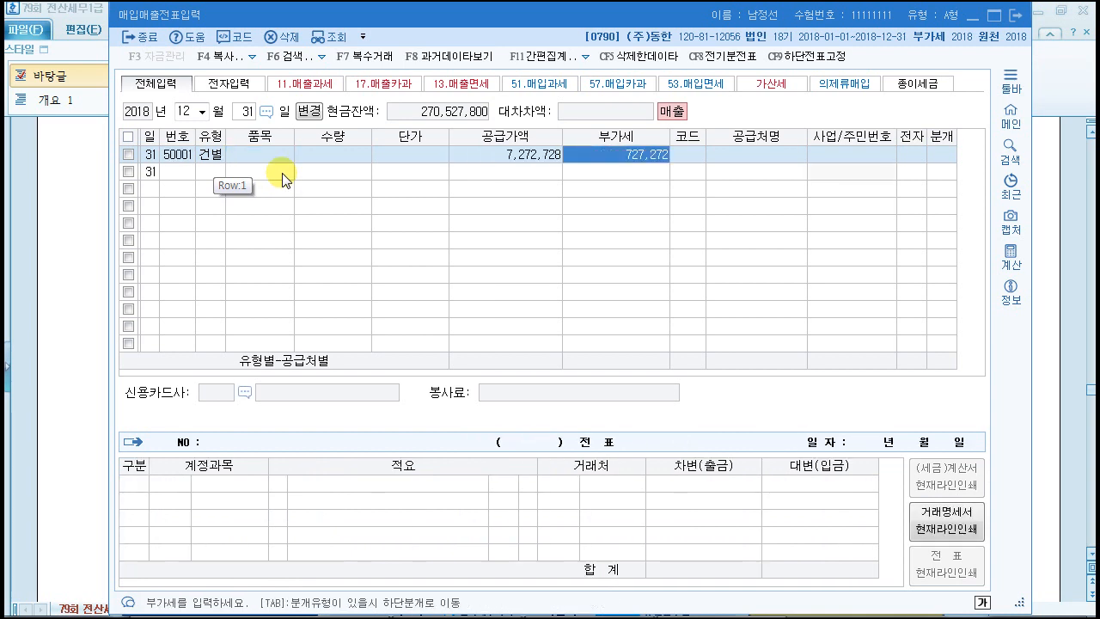
key("Return")
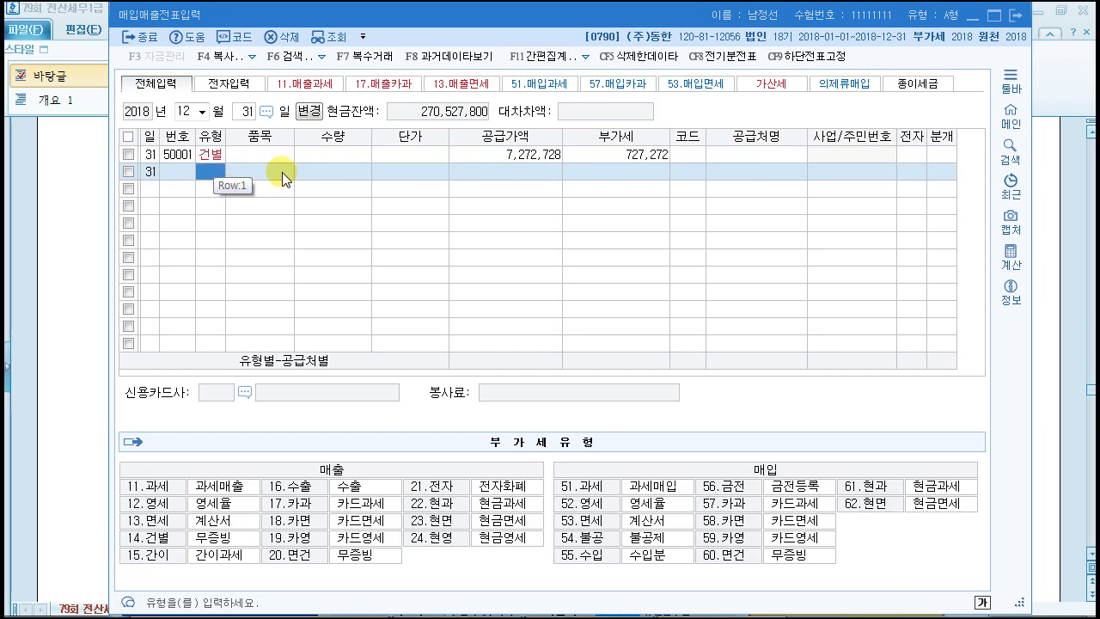
Correct the 건별 row's 공급가액 to 8,000,000 and its 부가세 to 800,000.
left_click(488, 156)
type("8000000")
key("Return")
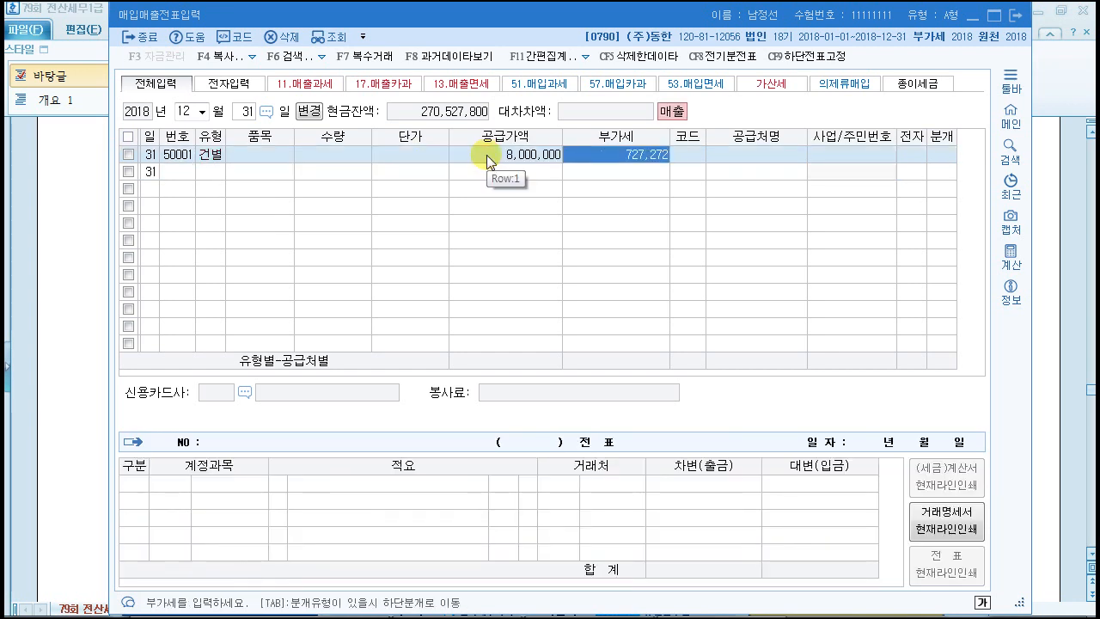
type("8000000")
key("Return")
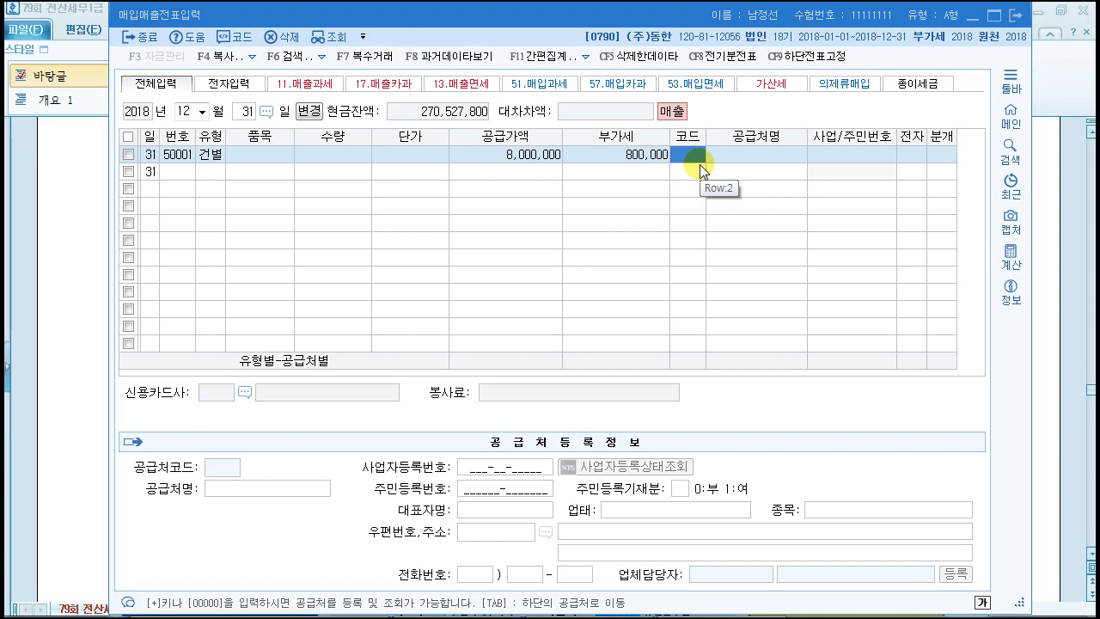
Complete the 건별 row without a 공급처 or 분개, and exit 매입매출전표입력.
key("Return")
key("Return")
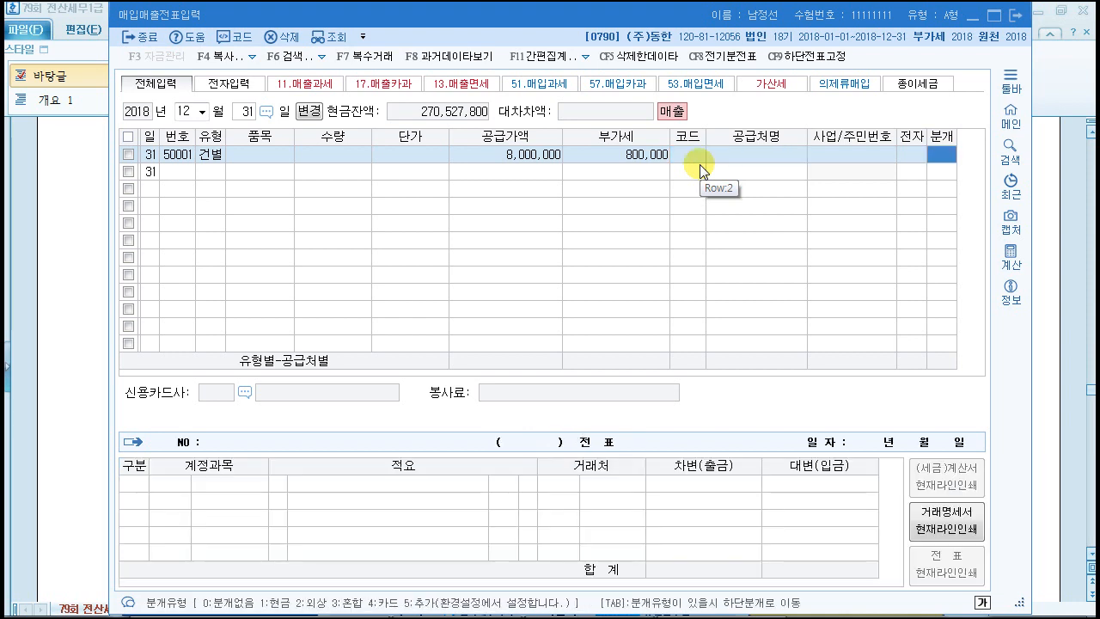
key("Return")
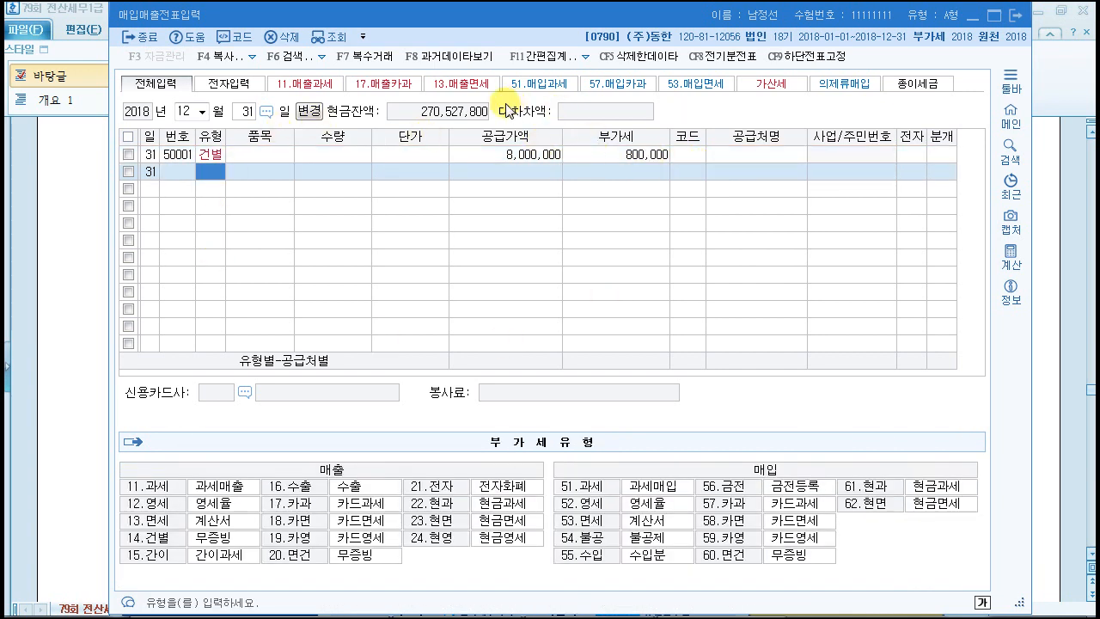
left_click(128, 36)
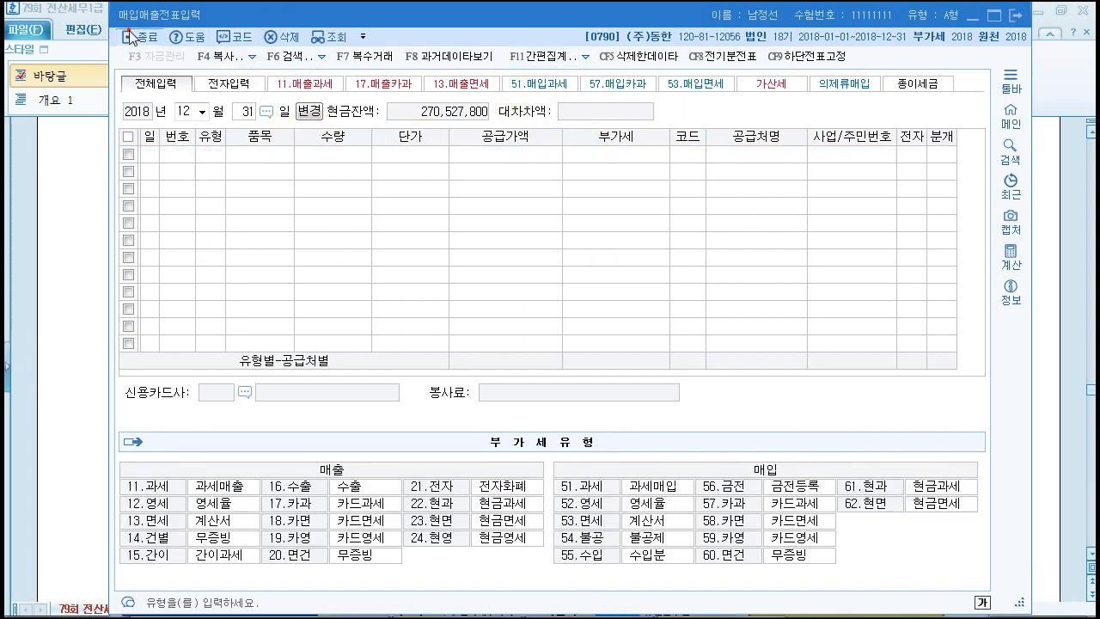
left_click(130, 37)
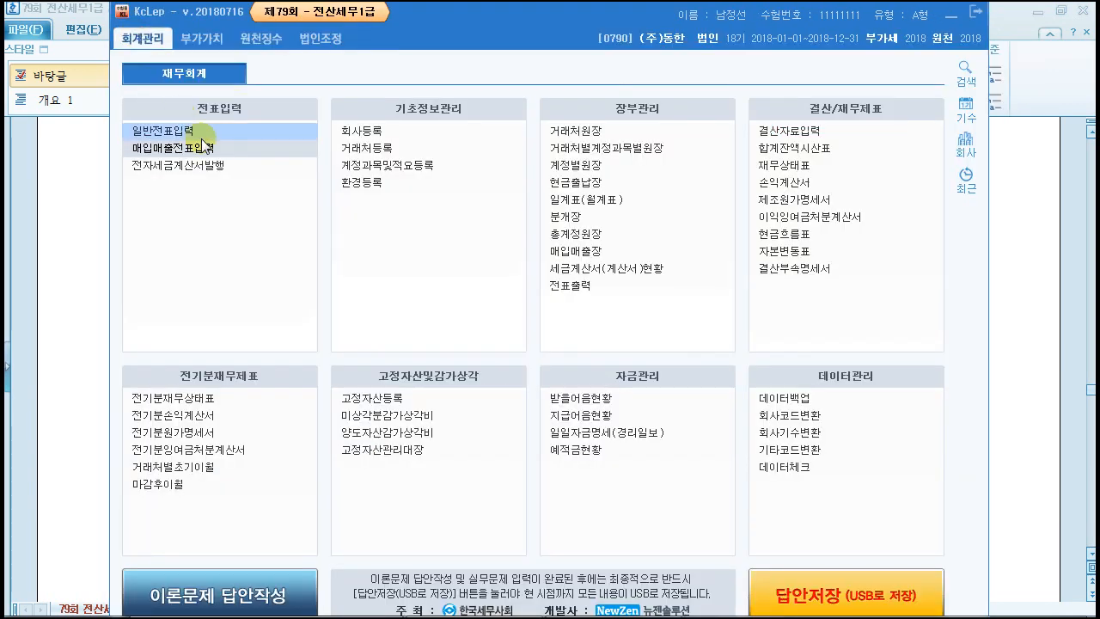
Open the 부가가치세신고서 for the period 2018-10-01 to 2018-12-31.
left_click(216, 43)
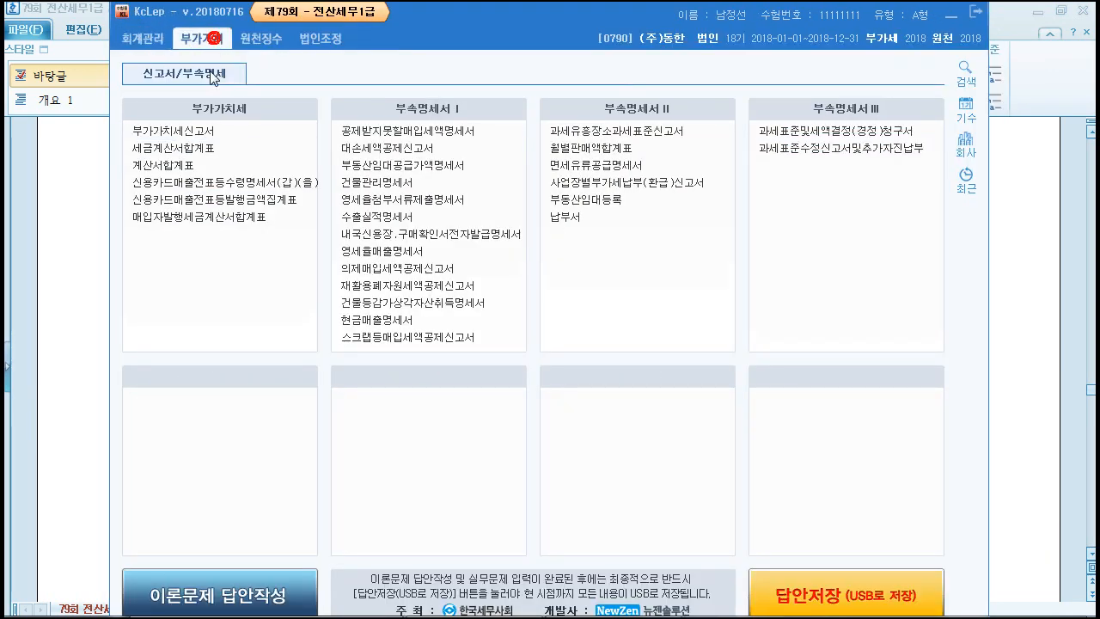
left_click(198, 130)
type("10")
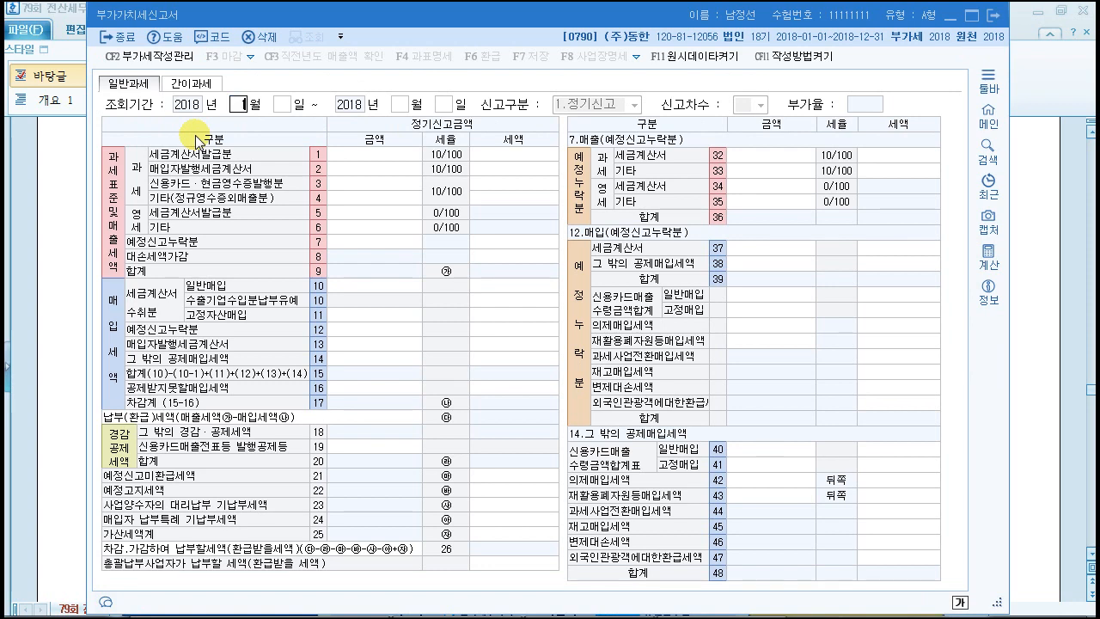
key("Return")
key("Return")
key("Return")
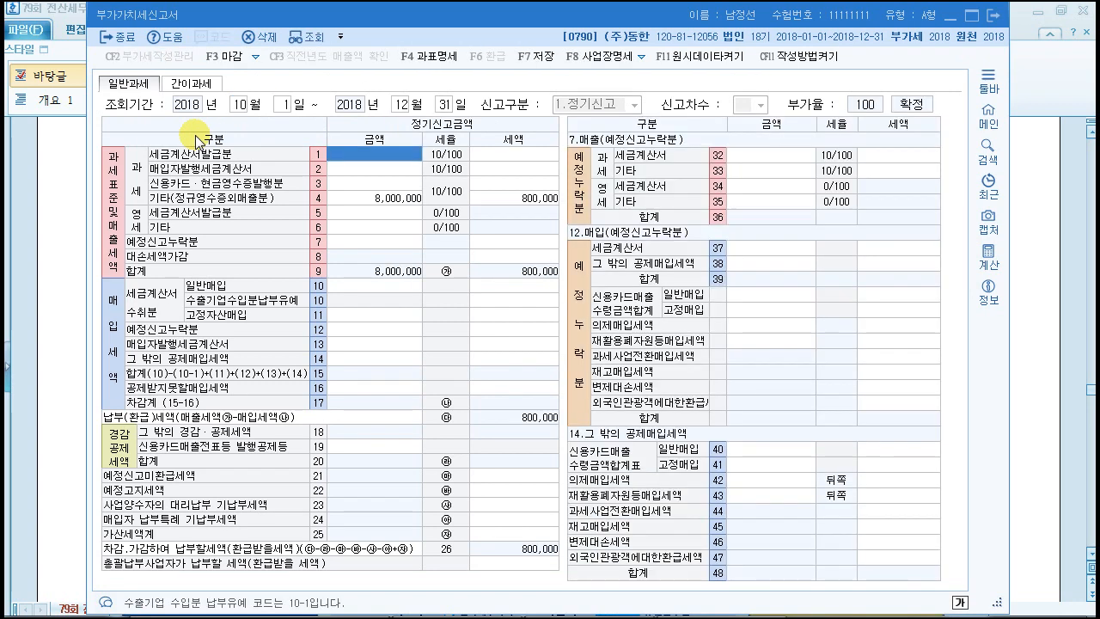
Check the 기타(정규영수증외매출분) amount and tax on line 4, then save the 부가가치세신고서 and exit it.
left_click(364, 199)
left_click(506, 197)
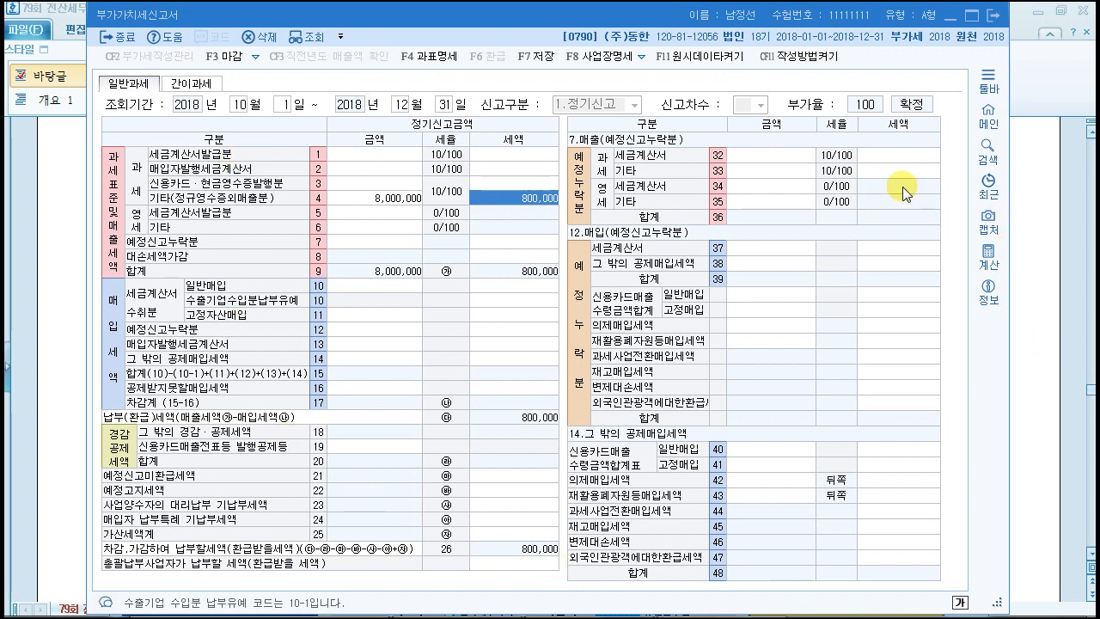
left_click(534, 57)
left_click(594, 346)
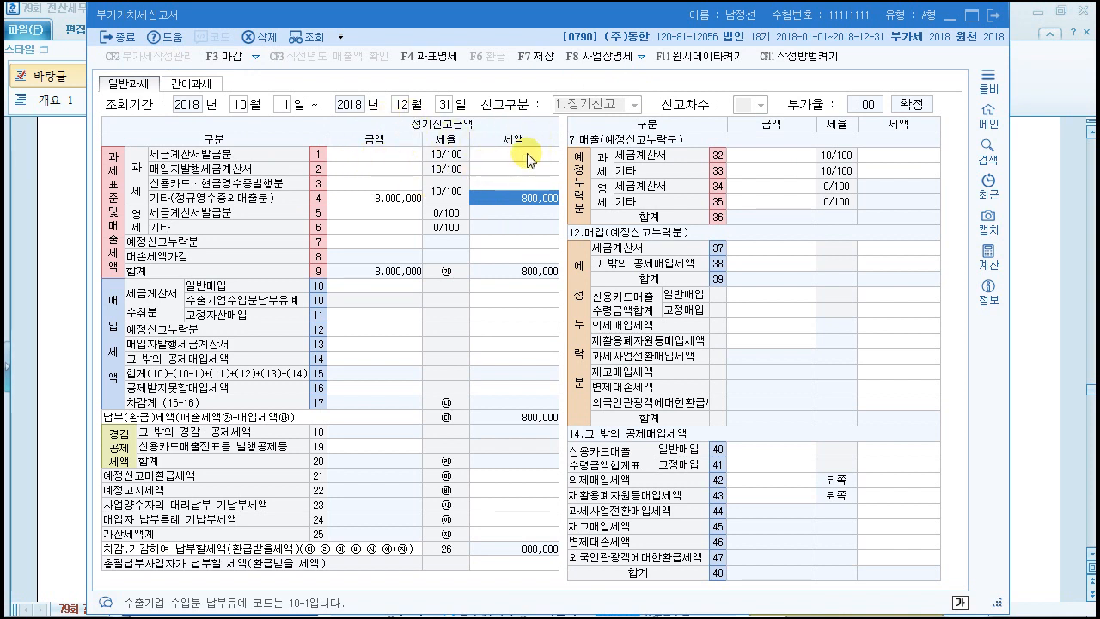
left_click(126, 38)
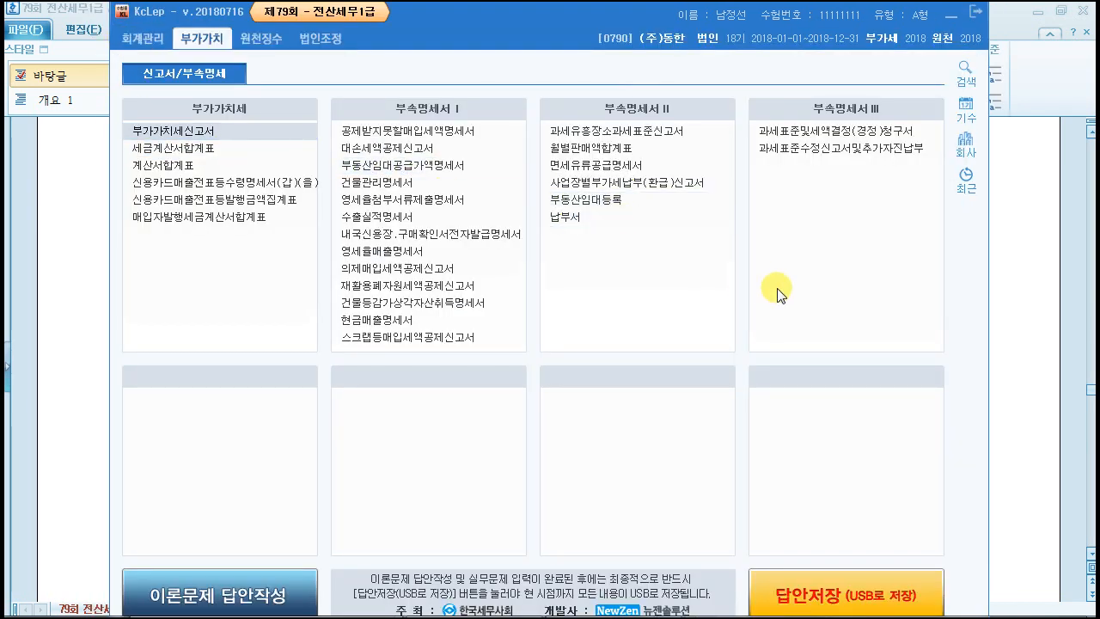
Return to the exam document and go to 문제3 on the year-end closing adjustments.
left_click(1023, 282)
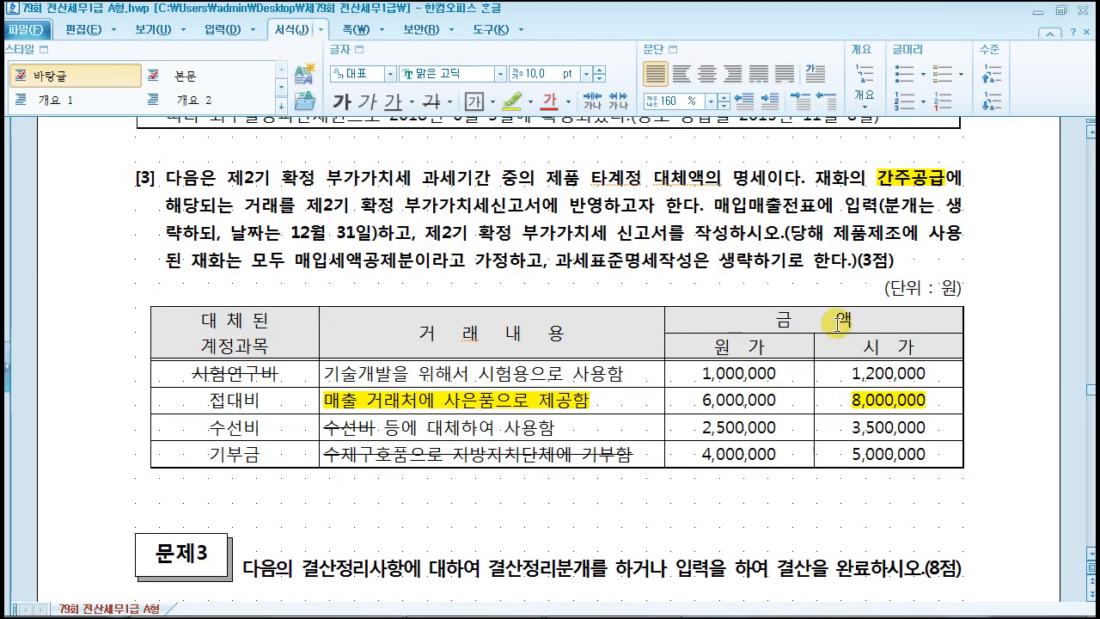
scroll(838, 324, "down", 5)
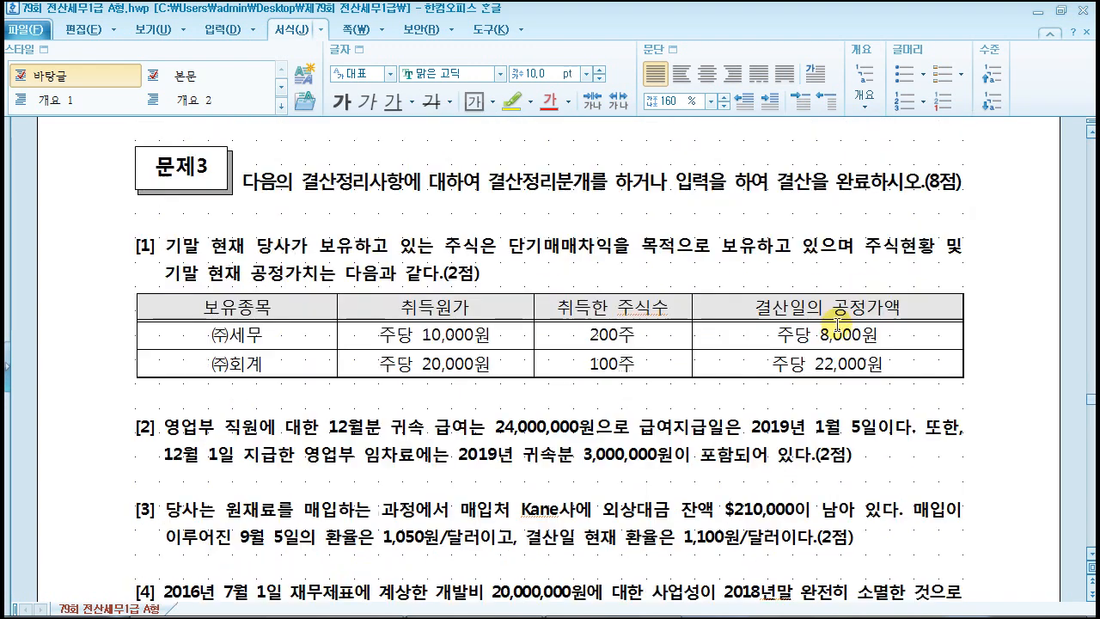
left_click(237, 186)
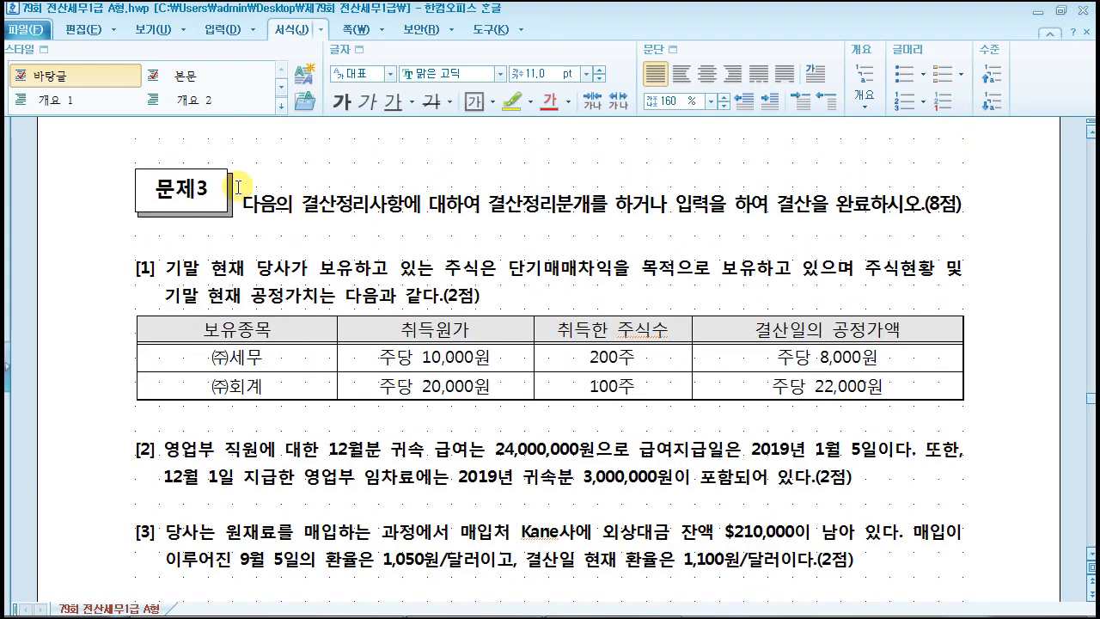